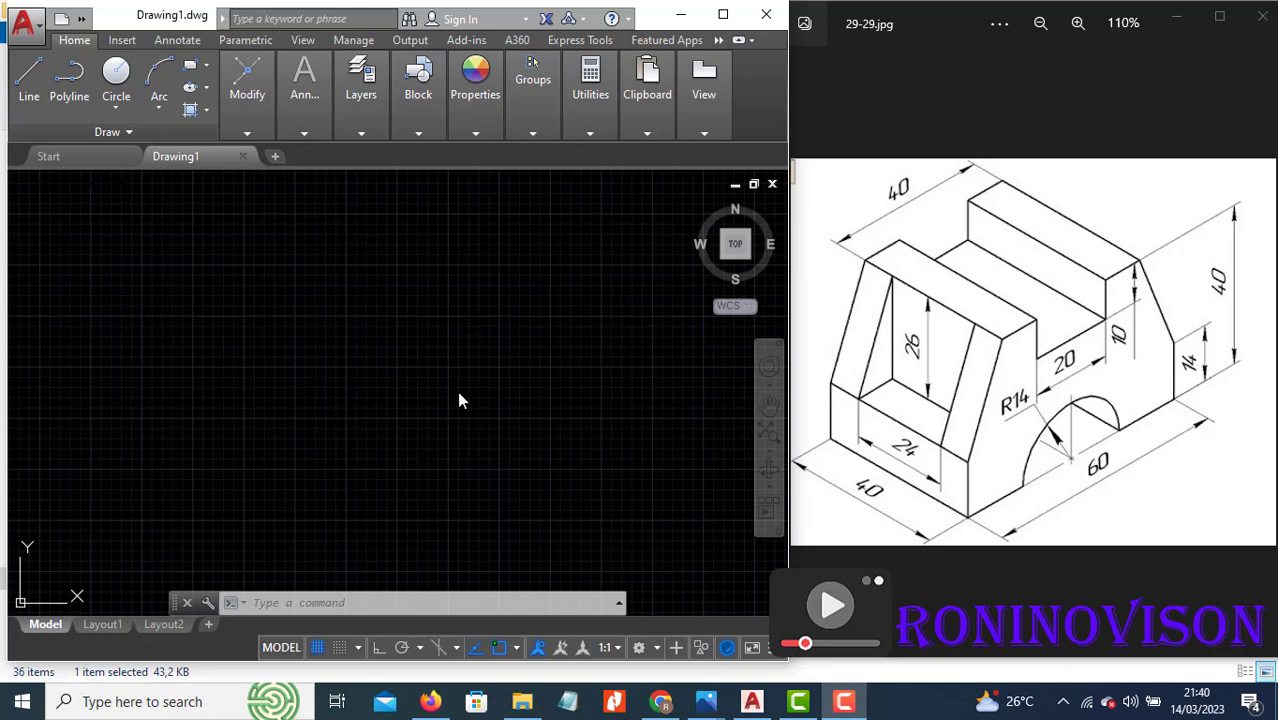
# Set the drafting grid snap type to isometric snap
pyautogui.click(419, 450)
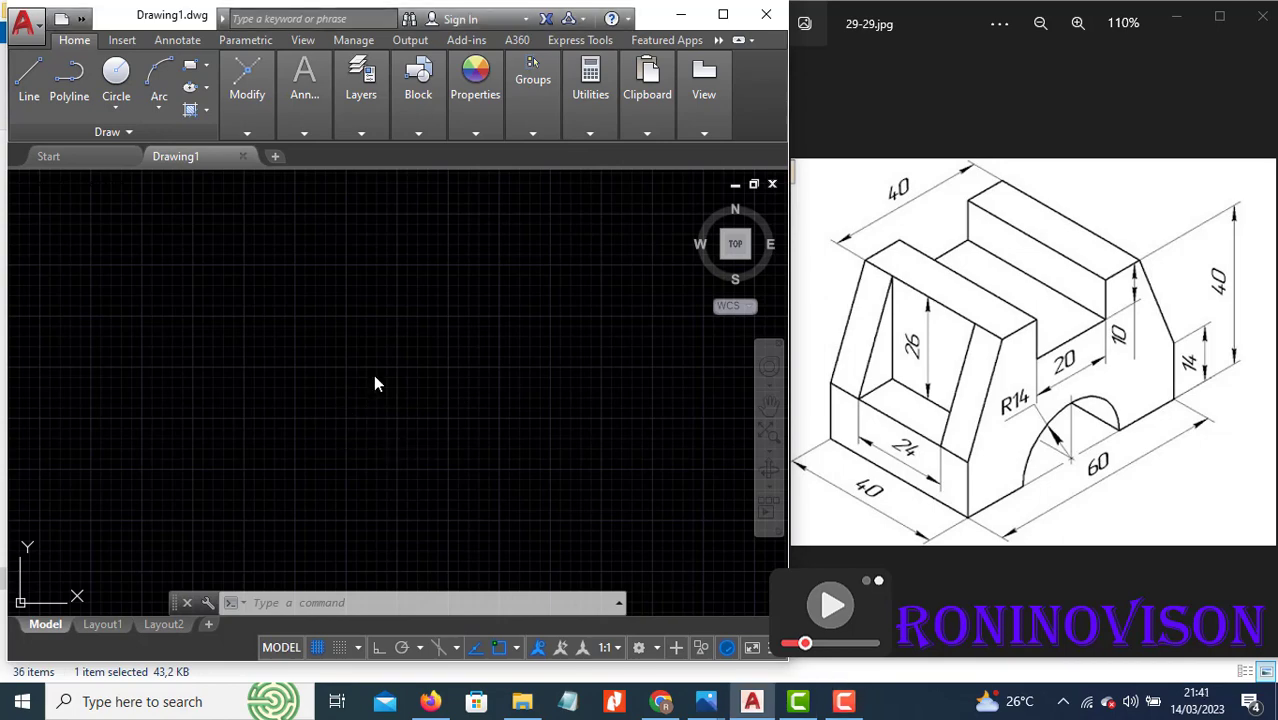
pyautogui.press('Return')
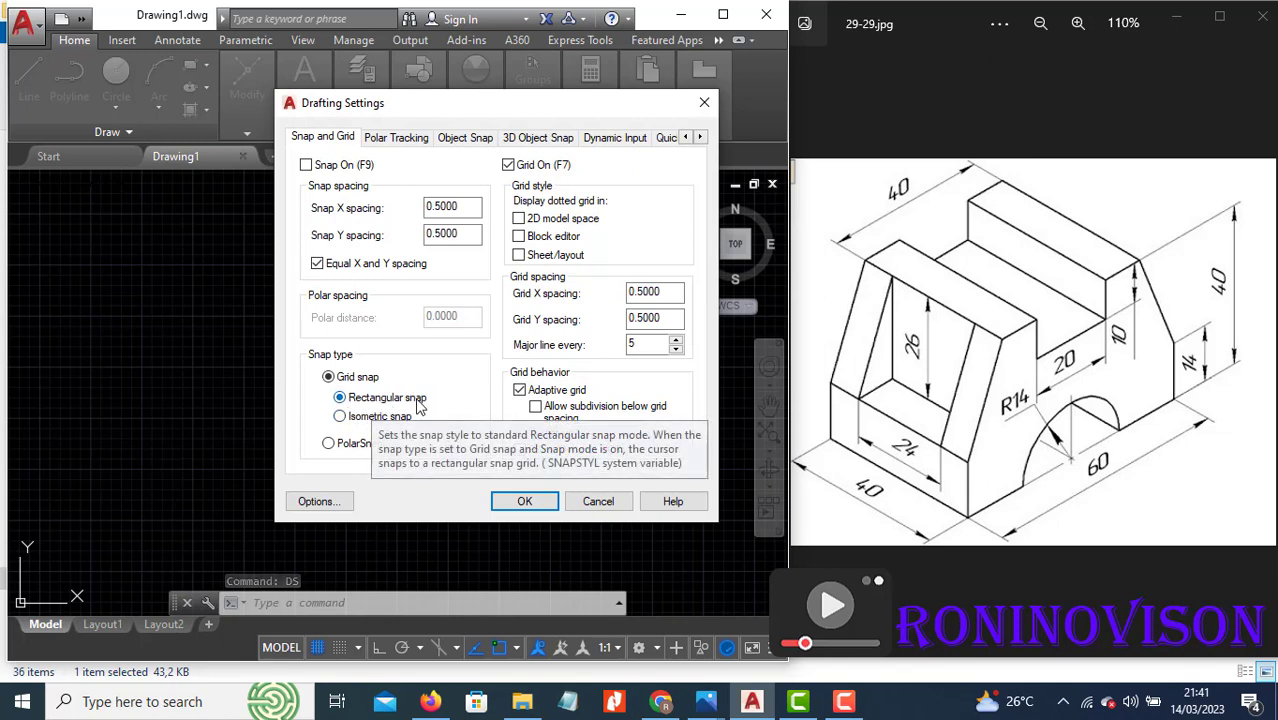
pyautogui.click(340, 416)
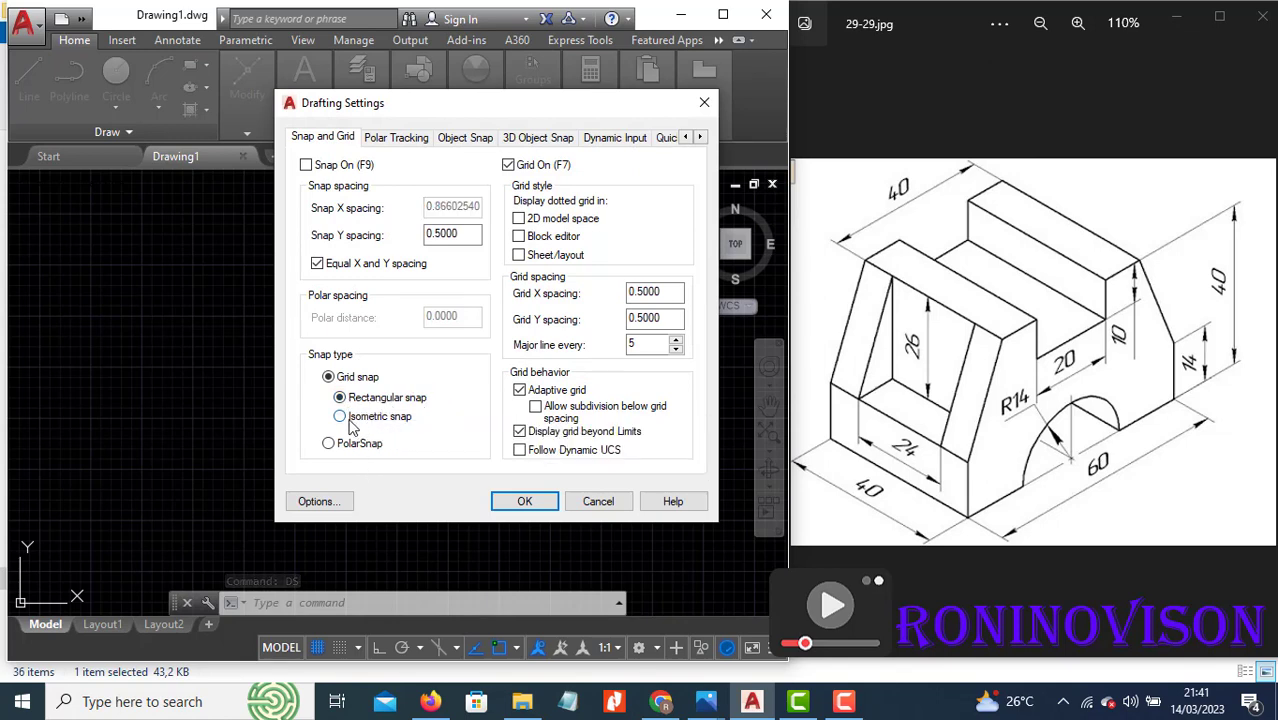
pyautogui.click(522, 502)
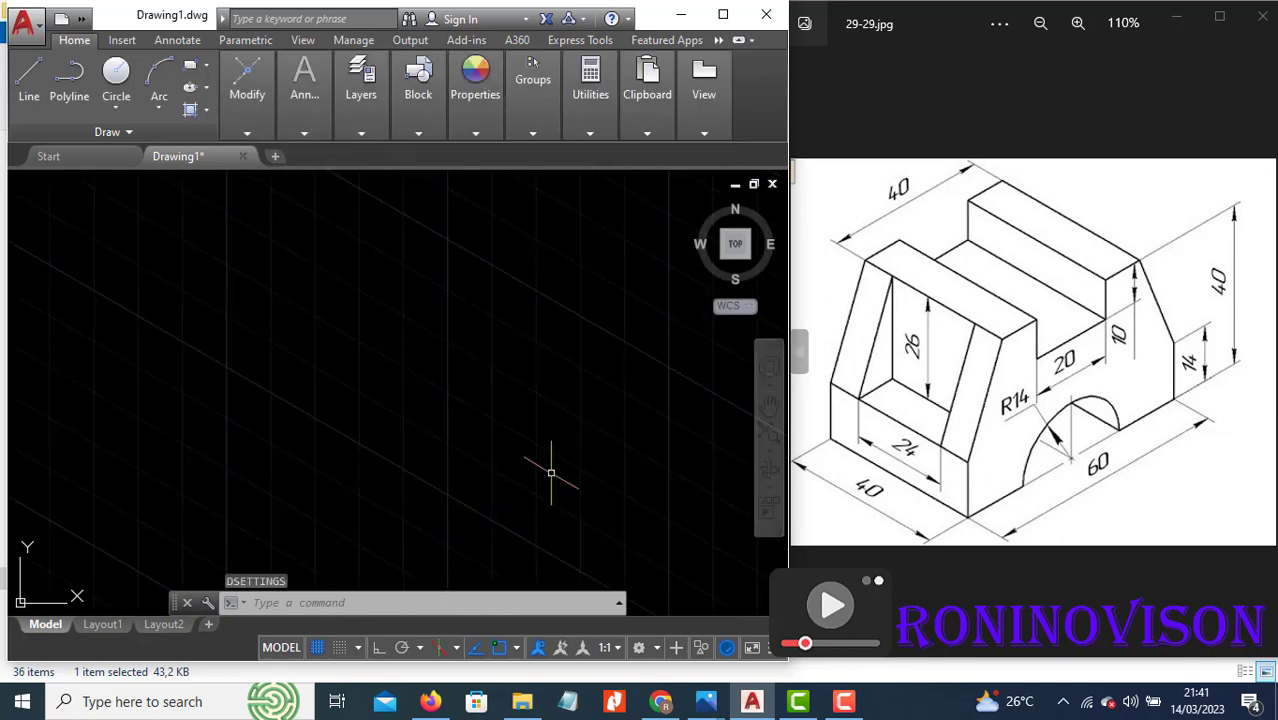
# Draw the side face's 60-unit bottom edge at 30° with Ortho on and the top isoplane active
pyautogui.scroll(6, 597, 391)
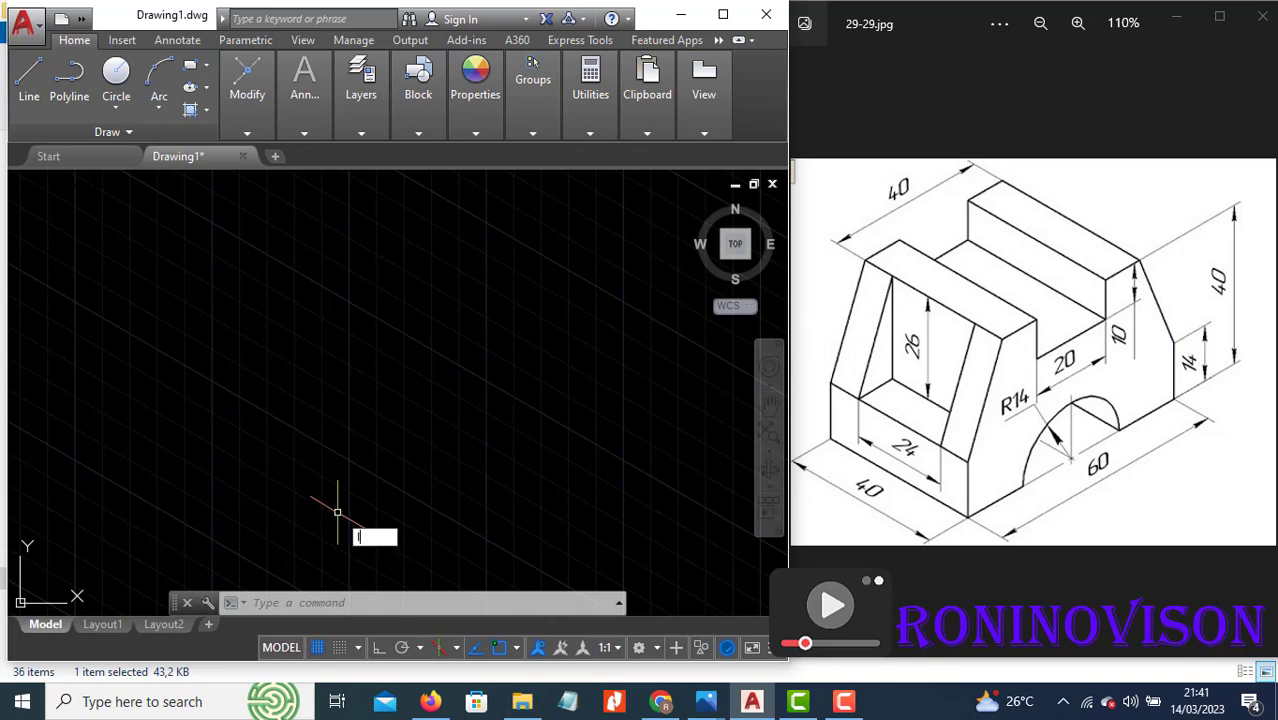
pyautogui.press('Return')
pyautogui.click(278, 500)
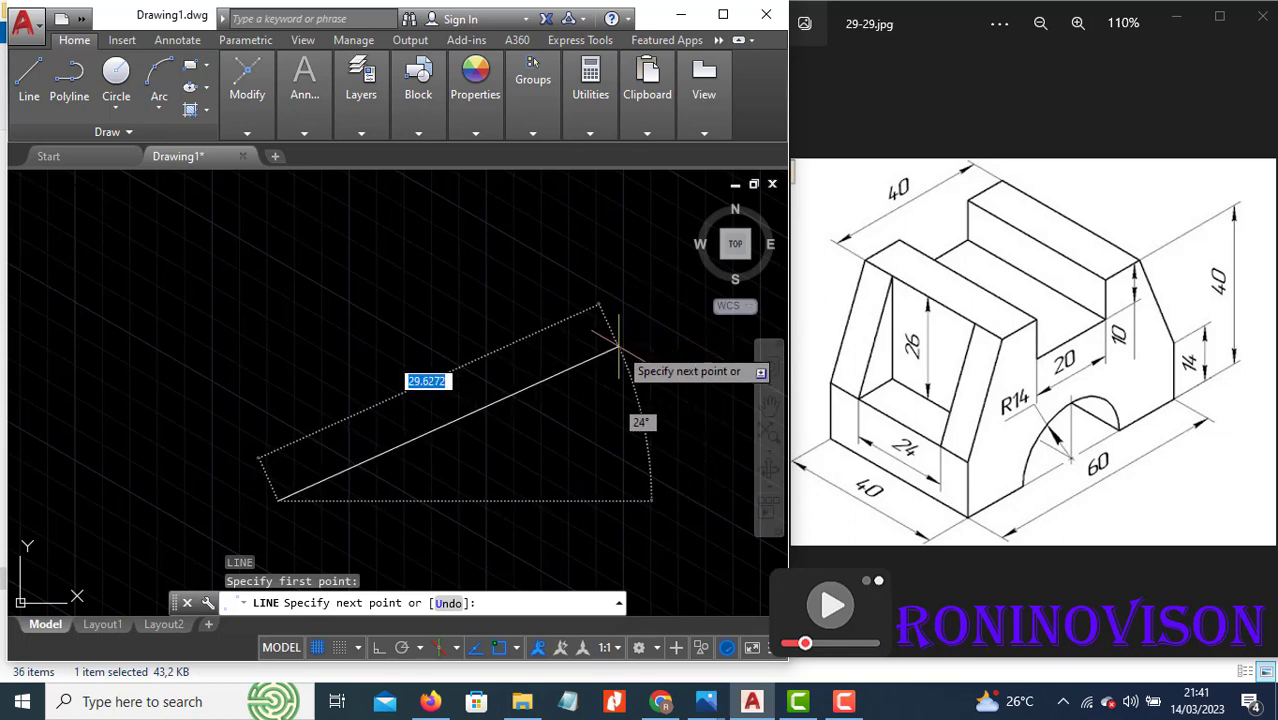
pyautogui.press('F8')
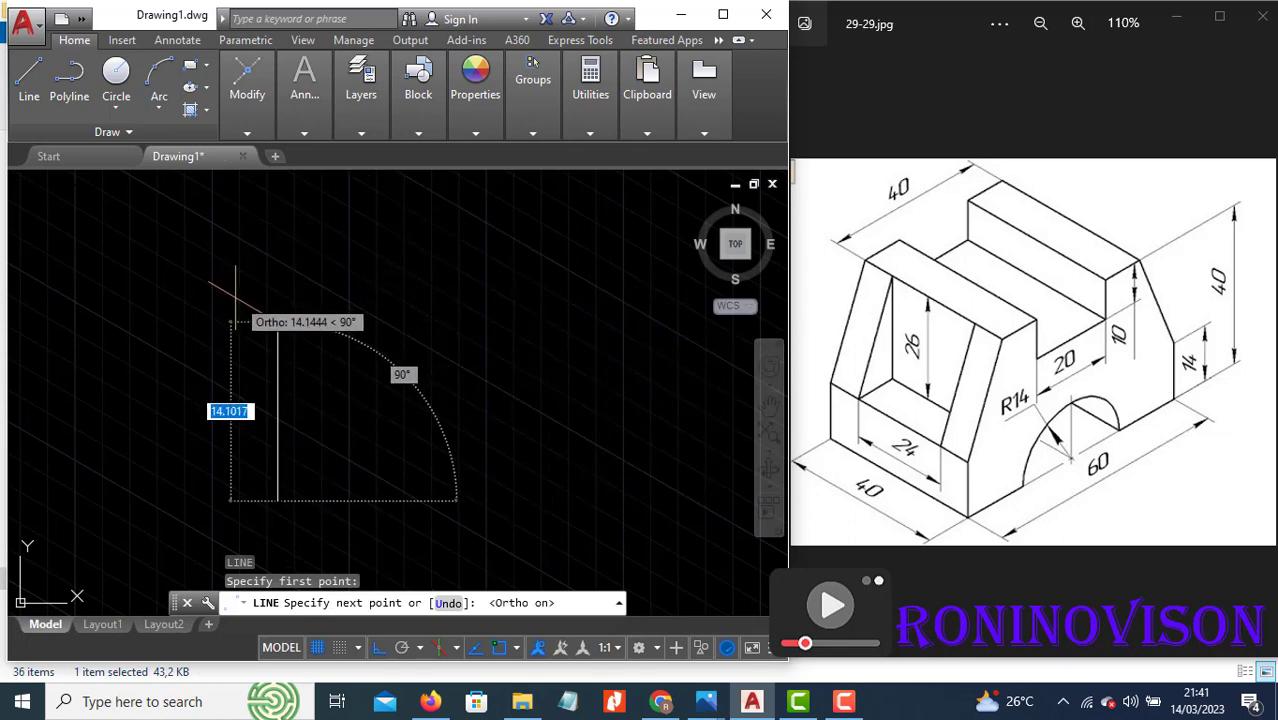
pyautogui.press('F5')
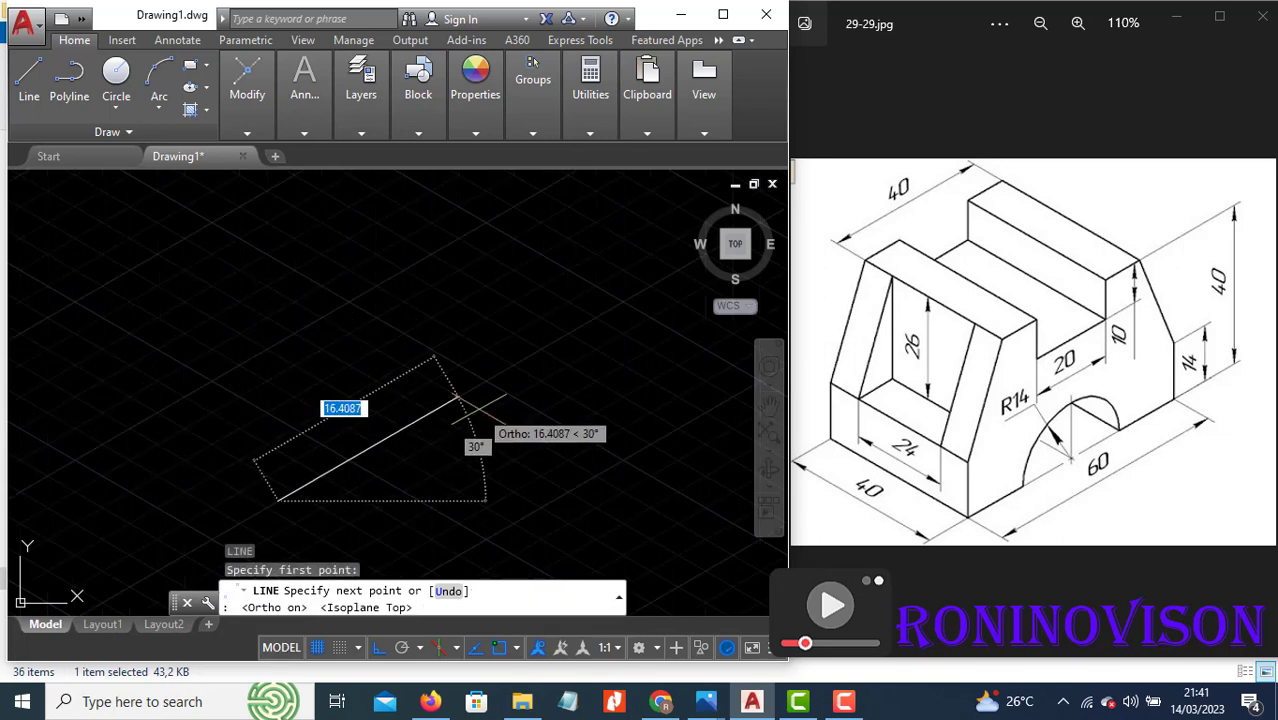
pyautogui.write('60')
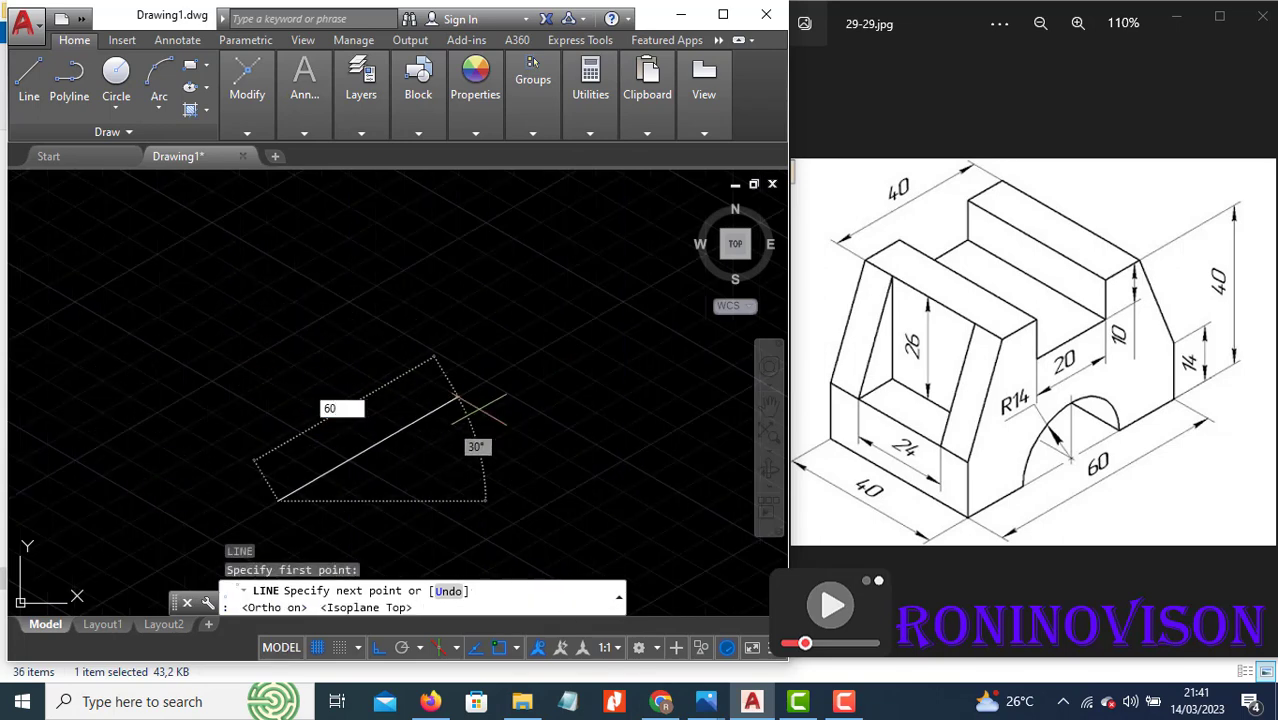
pyautogui.press('Return')
# Switch to the right isoplane and continue the line vertically upward by 14, and by another 26 units from the bottom edge's far end
pyautogui.scroll(-4, 342, 470)
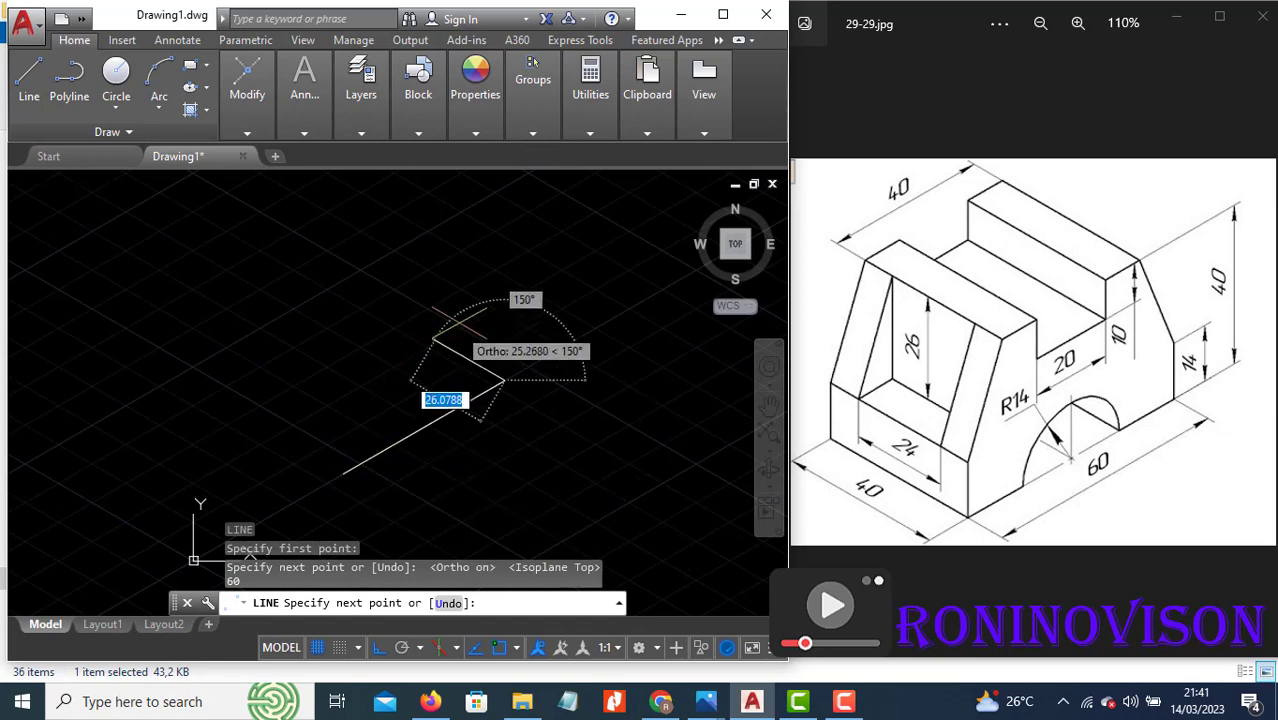
pyautogui.press('F5')
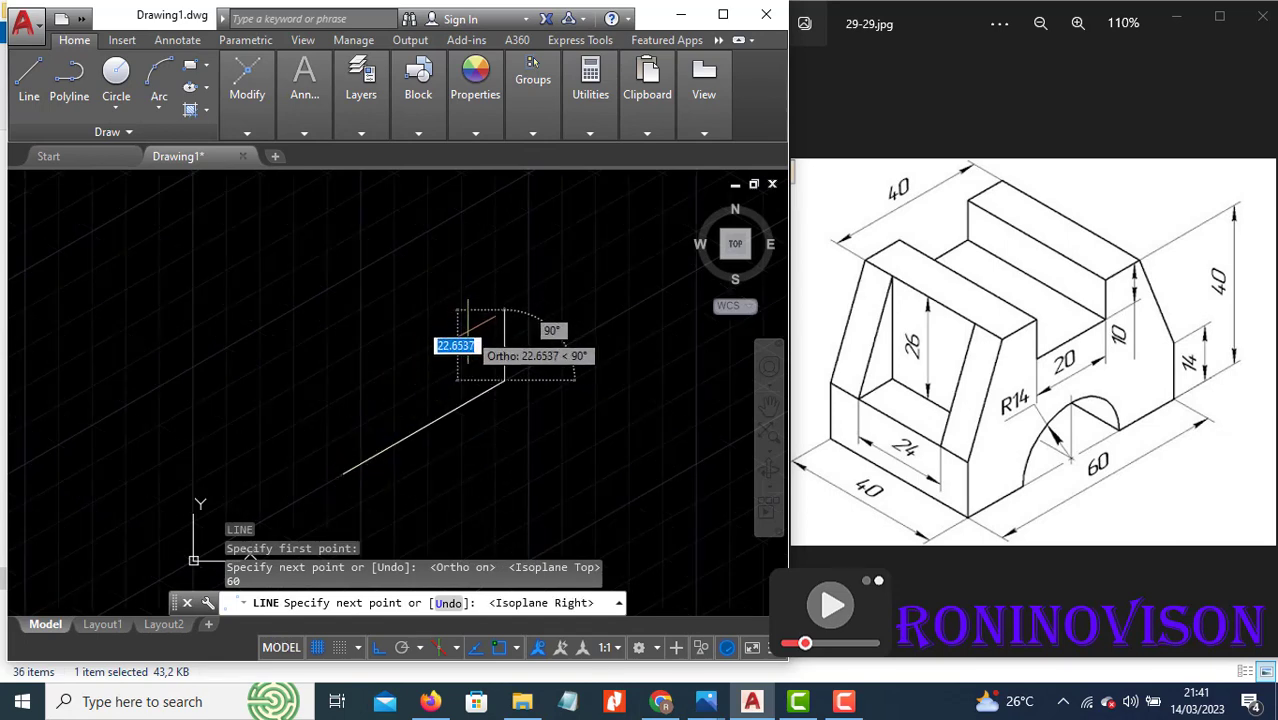
pyautogui.write('14')
pyautogui.press('Return')
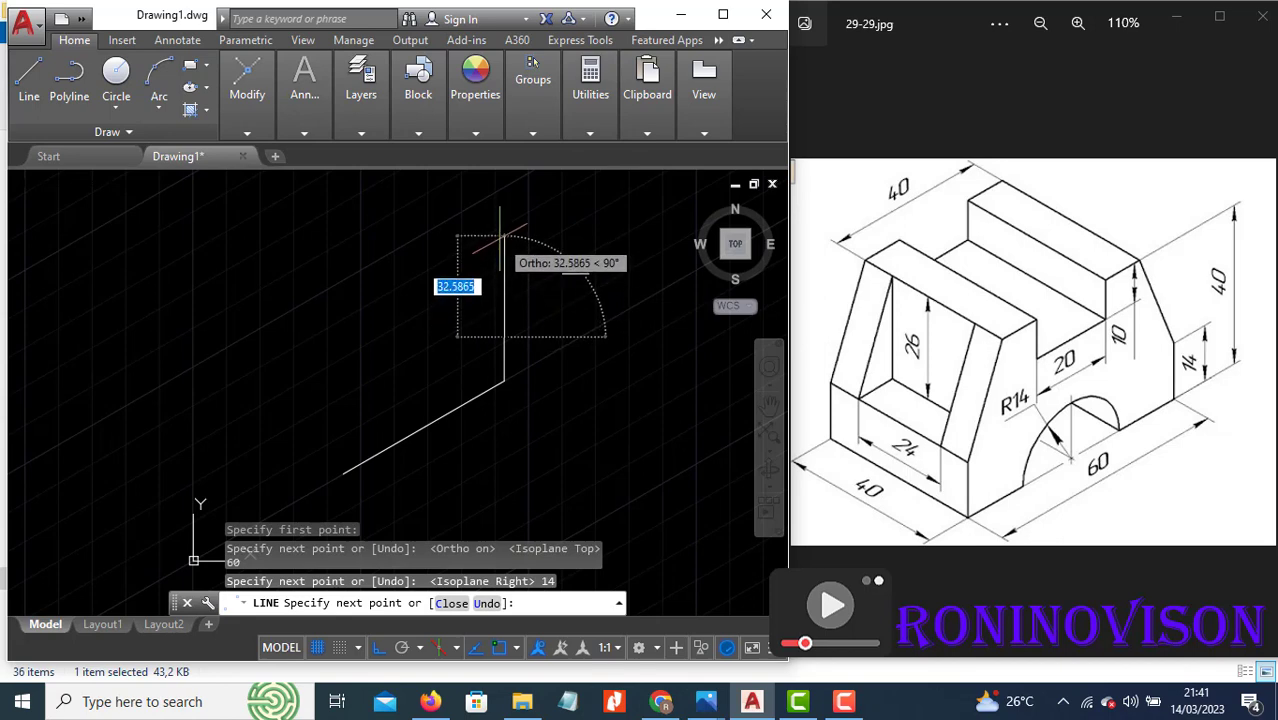
pyautogui.write('26')
pyautogui.press('Return')
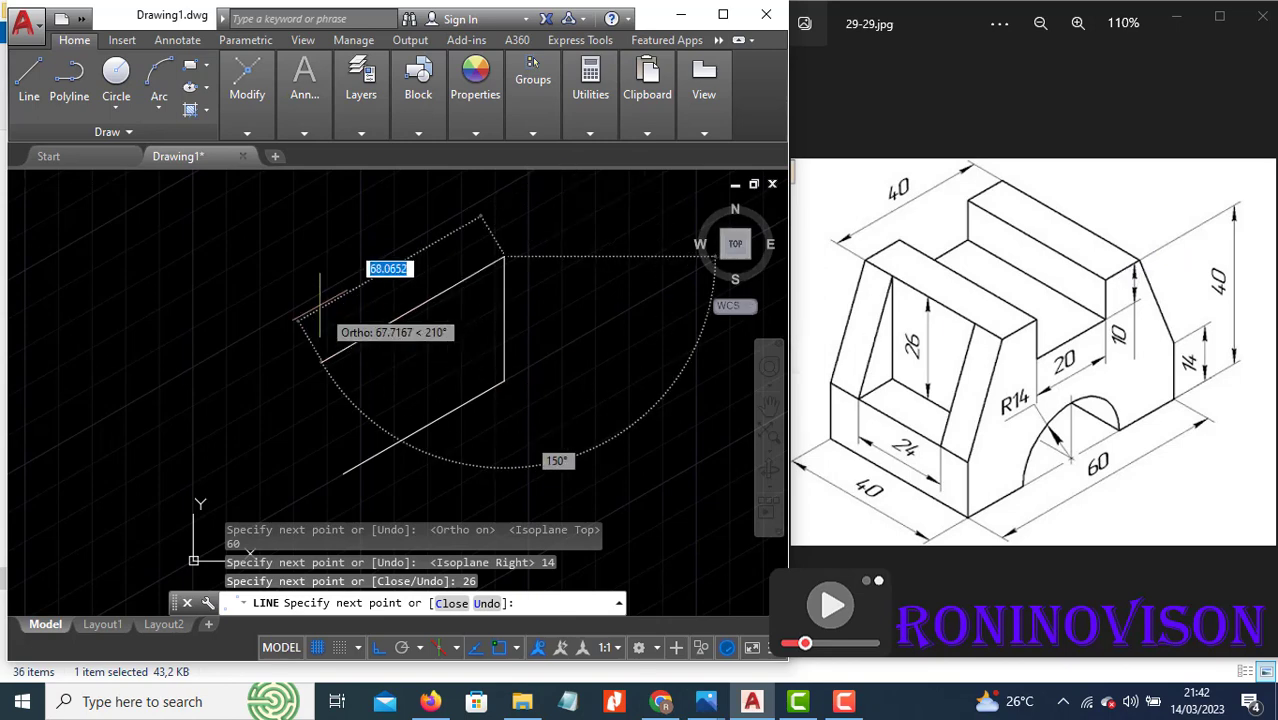
# Continue the line 10 units at 210°, and close the slope down to the top of the 14-unit vertical
pyautogui.write('10')
pyautogui.press('Return')
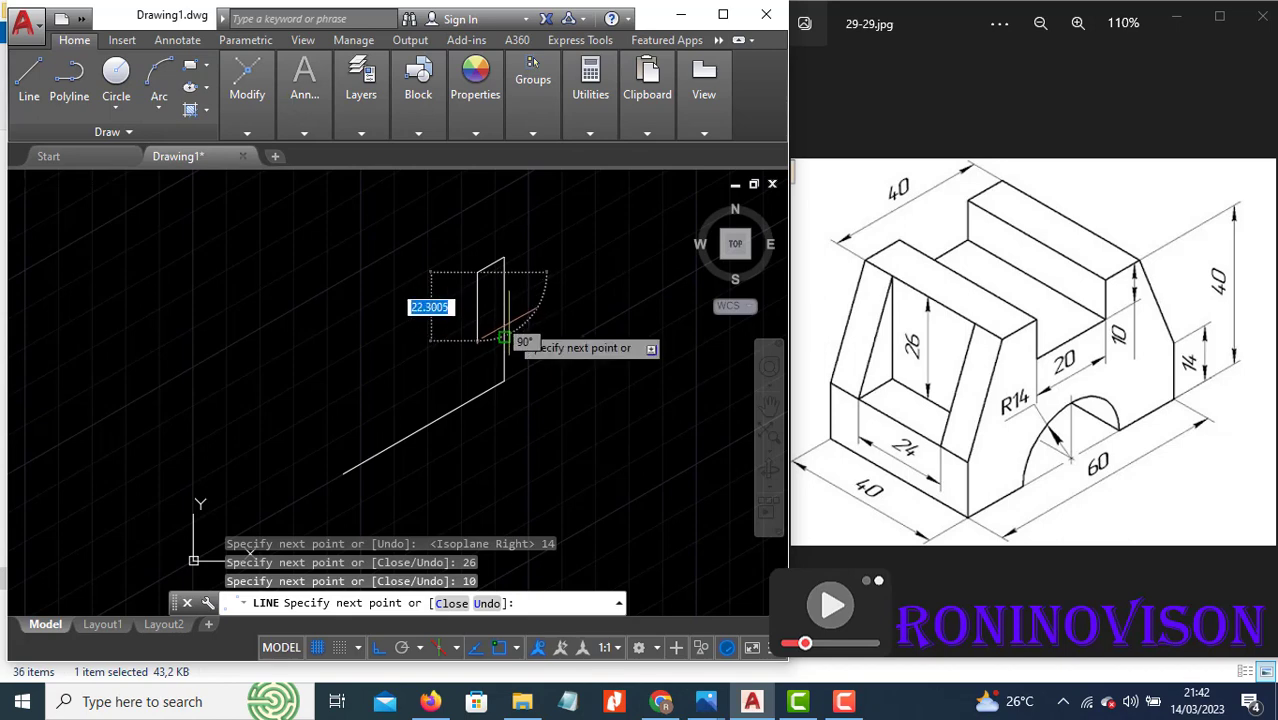
pyautogui.scroll(6, 509, 323)
pyautogui.click(490, 375)
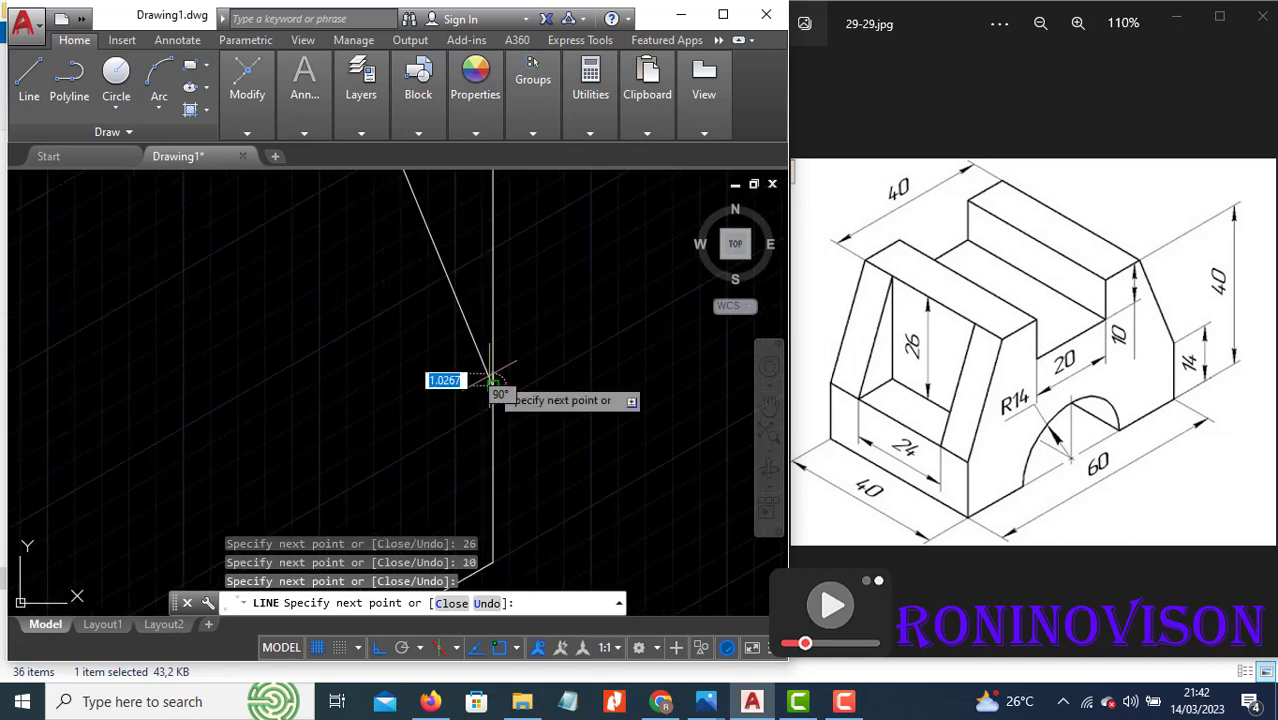
pyautogui.scroll(-5, 537, 322)
pyautogui.press('Escape')
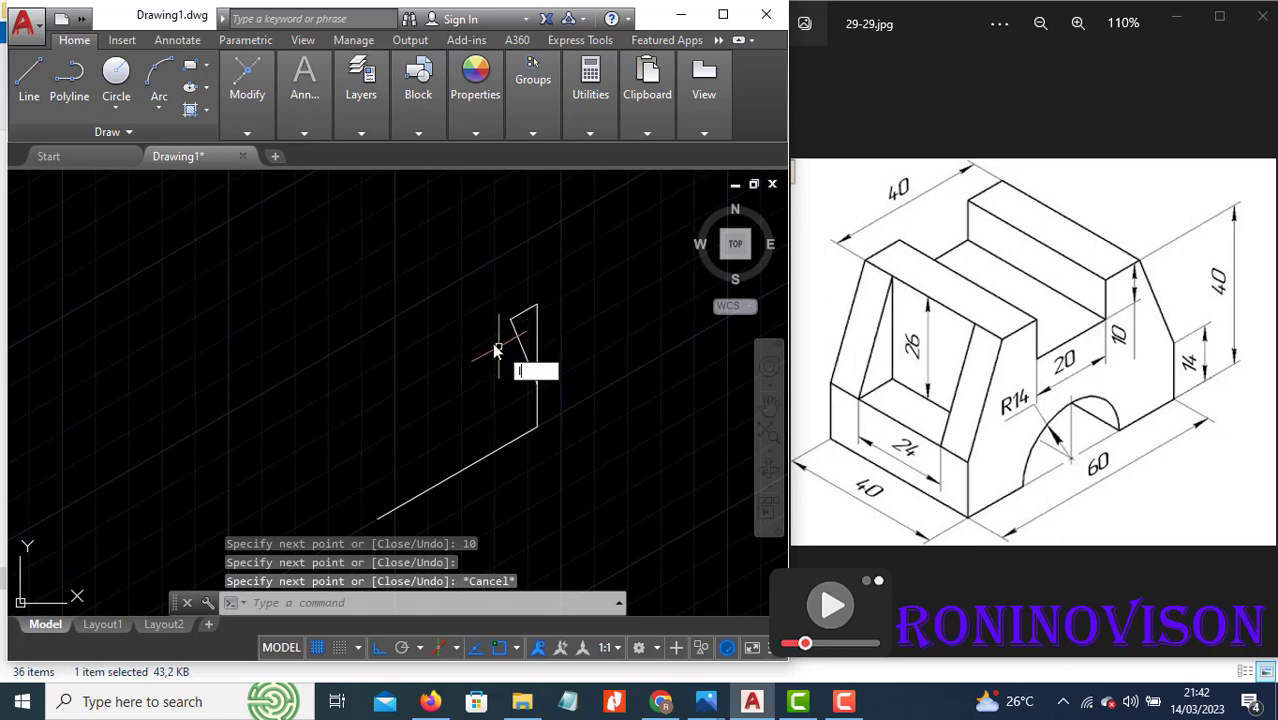
# From the slope's upper end, draw a 10-unit top edge at 210° and a 10-unit vertical down into the slot
pyautogui.press('Return')
pyautogui.click(510, 319)
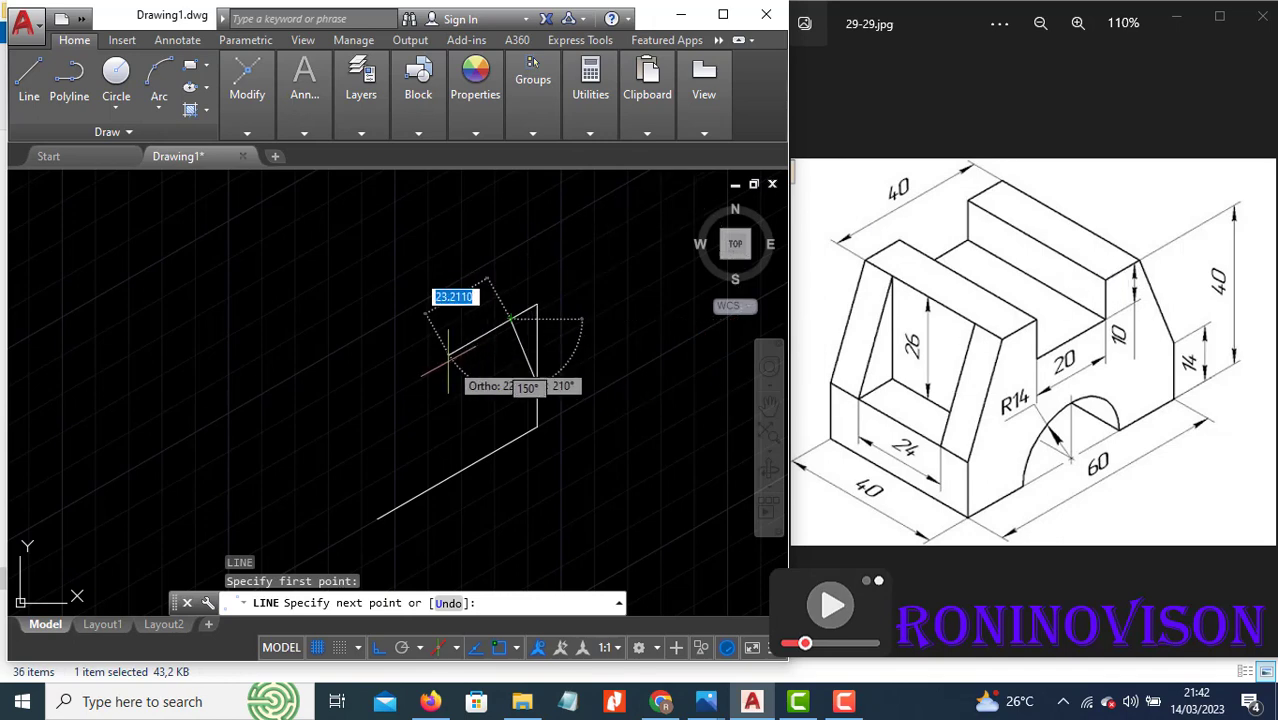
pyautogui.write('10')
pyautogui.press('Return')
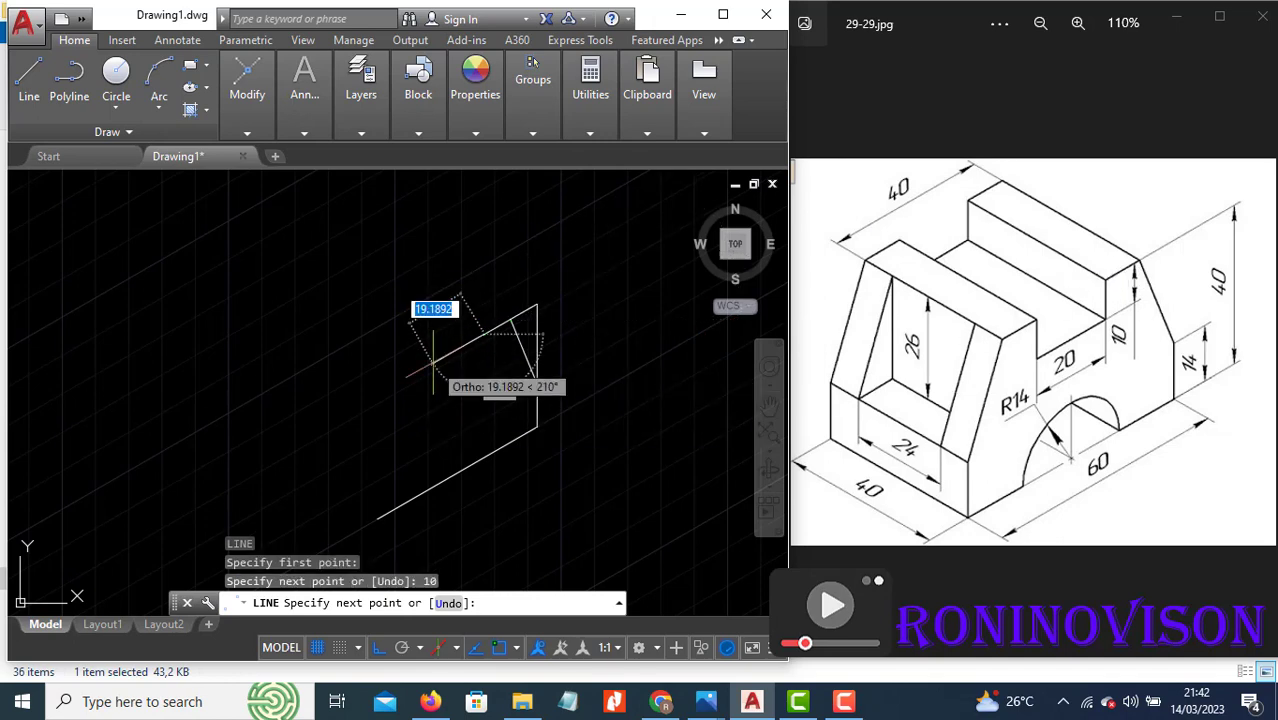
pyautogui.write('10')
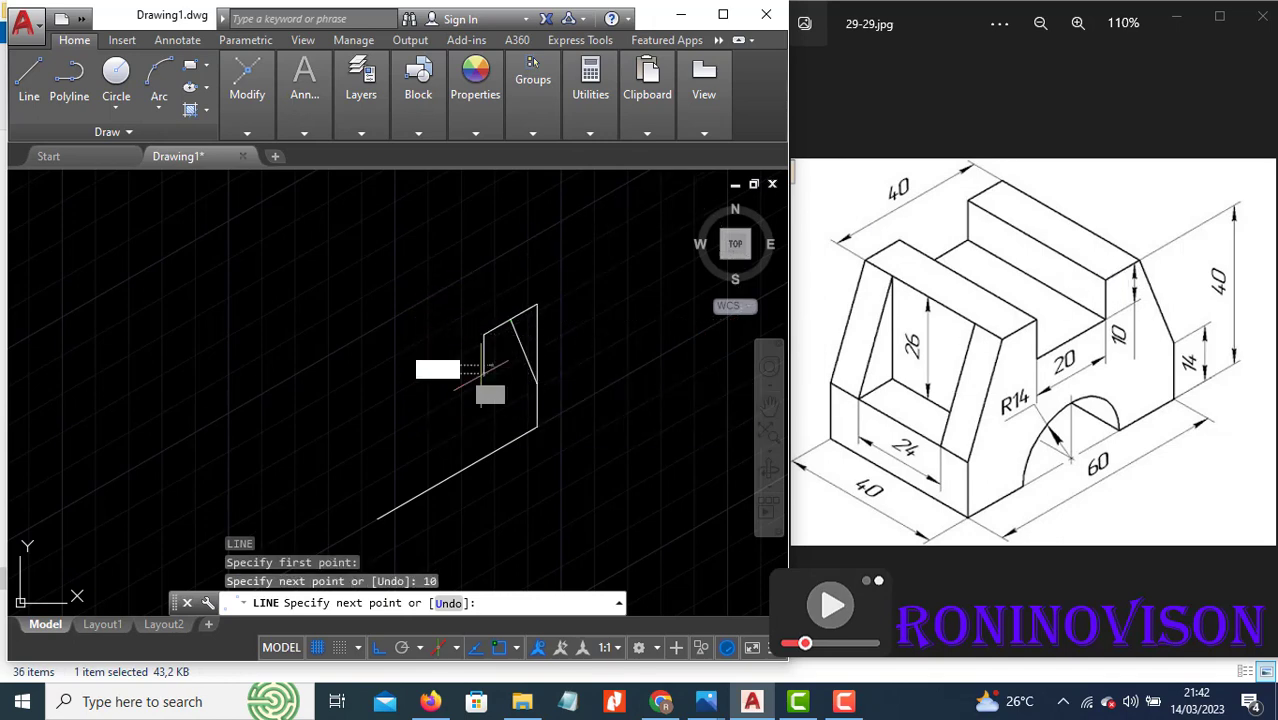
pyautogui.press('Return')
# Draw the 20-unit slot floor, a 10-unit vertical back up and the other 10-unit top edge
pyautogui.write('20')
pyautogui.press('Return')
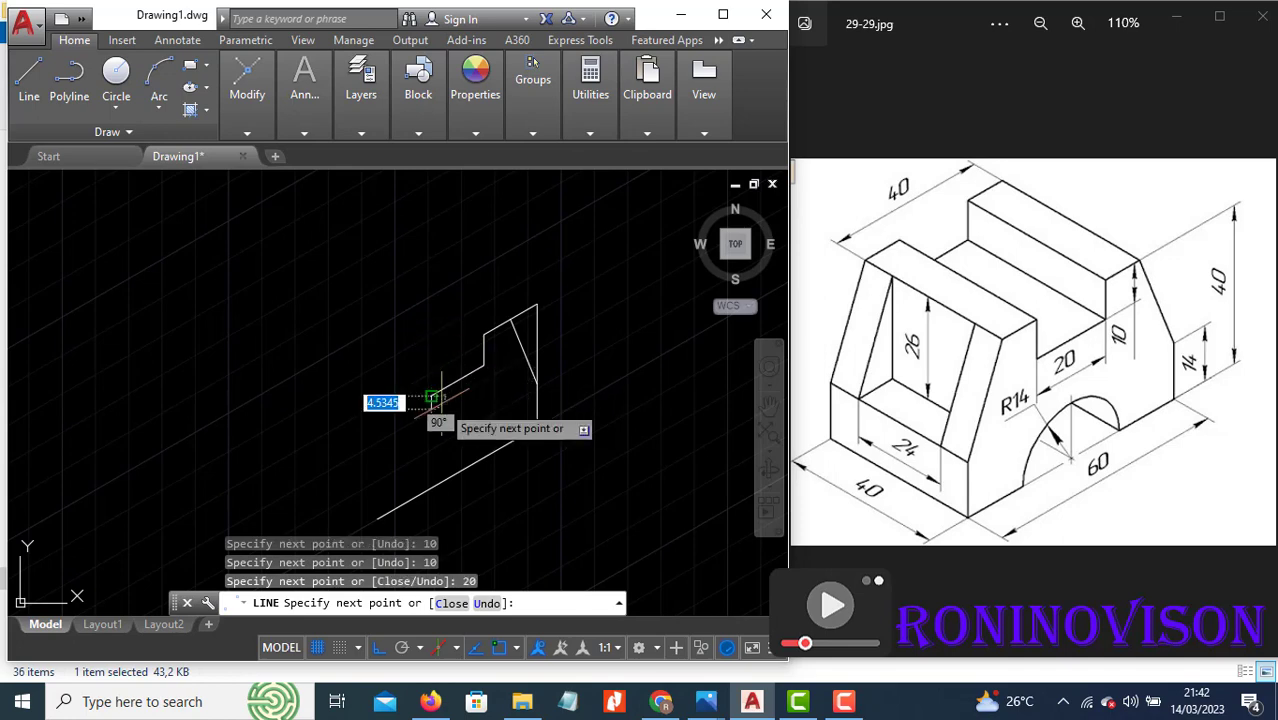
pyautogui.write('10')
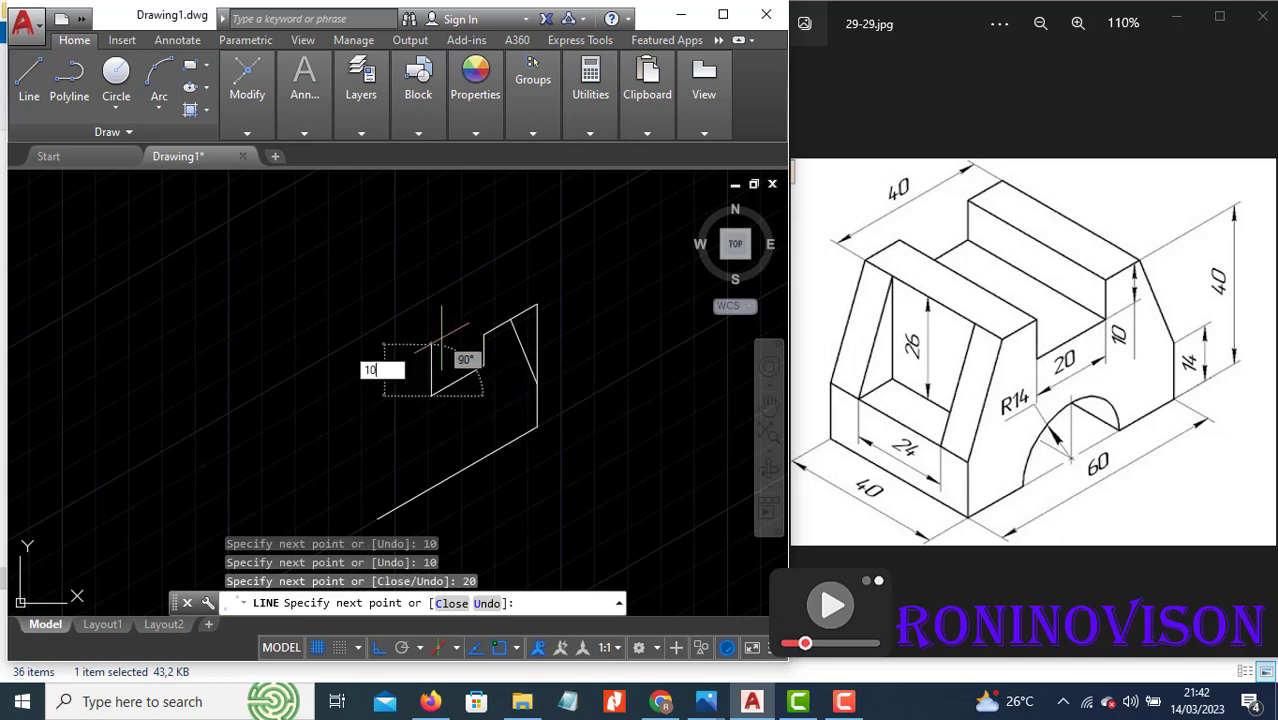
pyautogui.press('Return')
pyautogui.write('10')
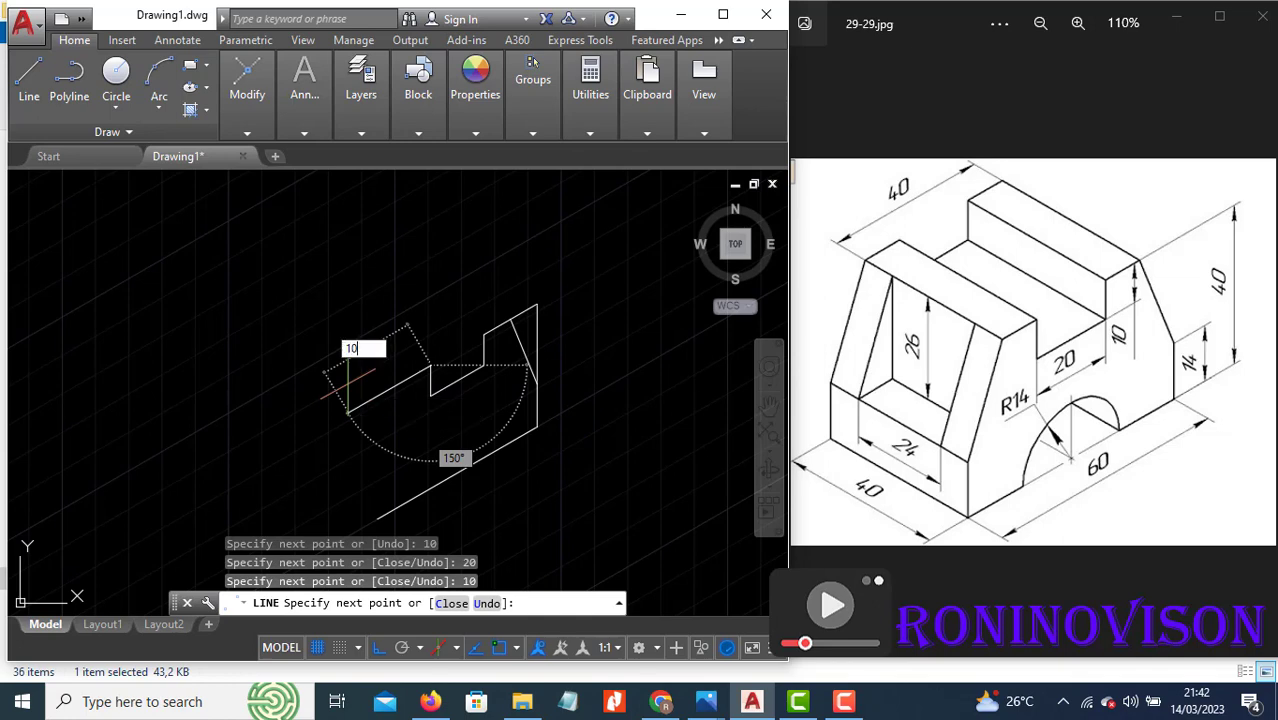
pyautogui.press('Return')
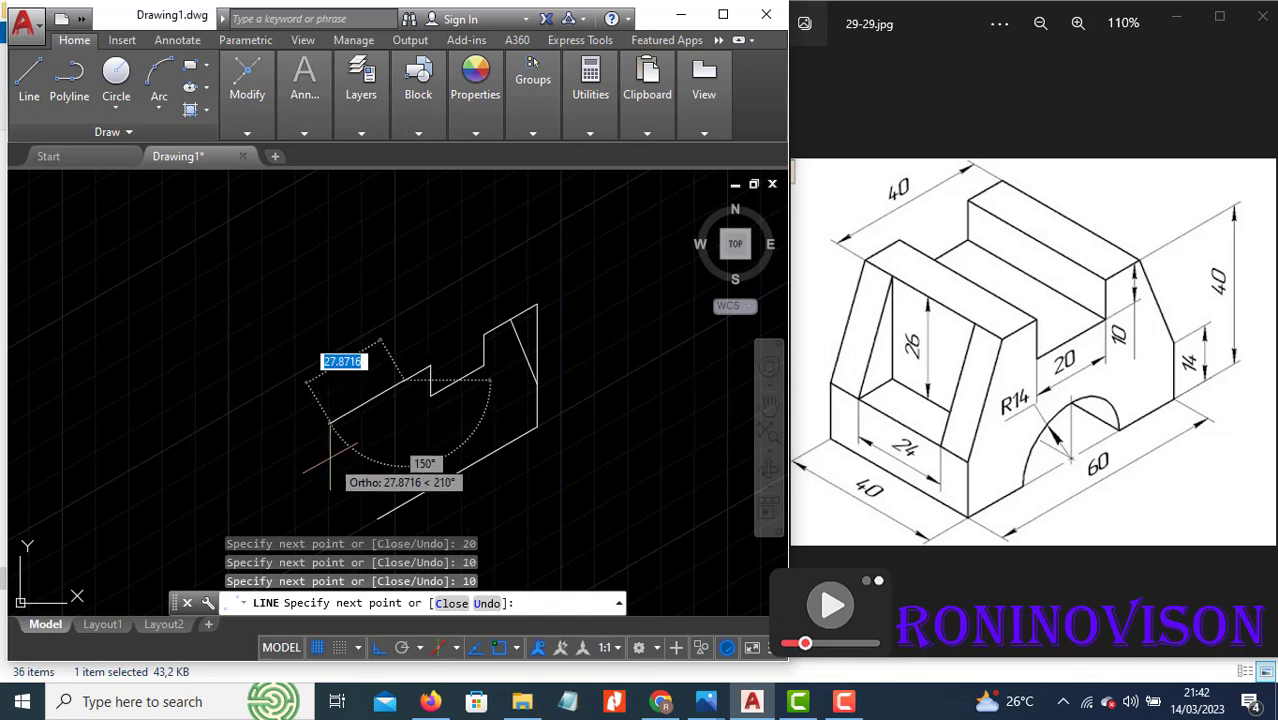
pyautogui.press('Escape')
# Draw a 14-unit vertical up from the bottom edge's near end and a sloped line to the near top edge's end
pyautogui.press('Return')
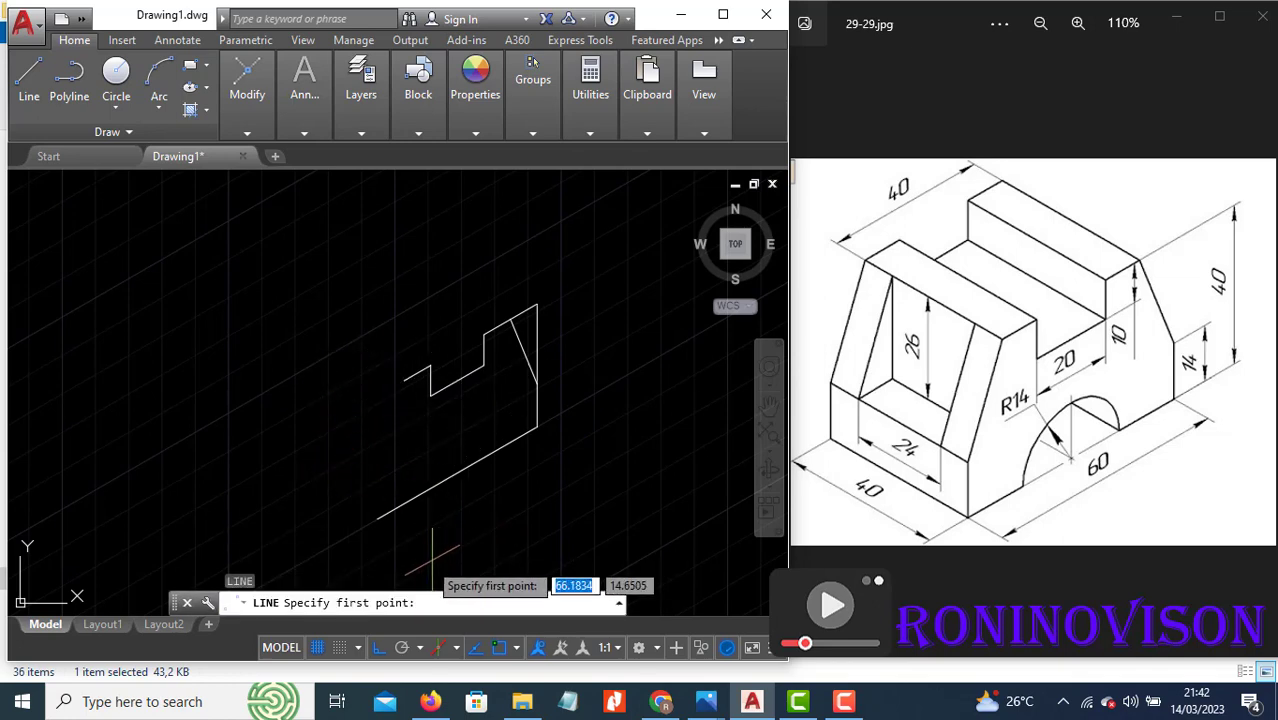
pyautogui.click(379, 518)
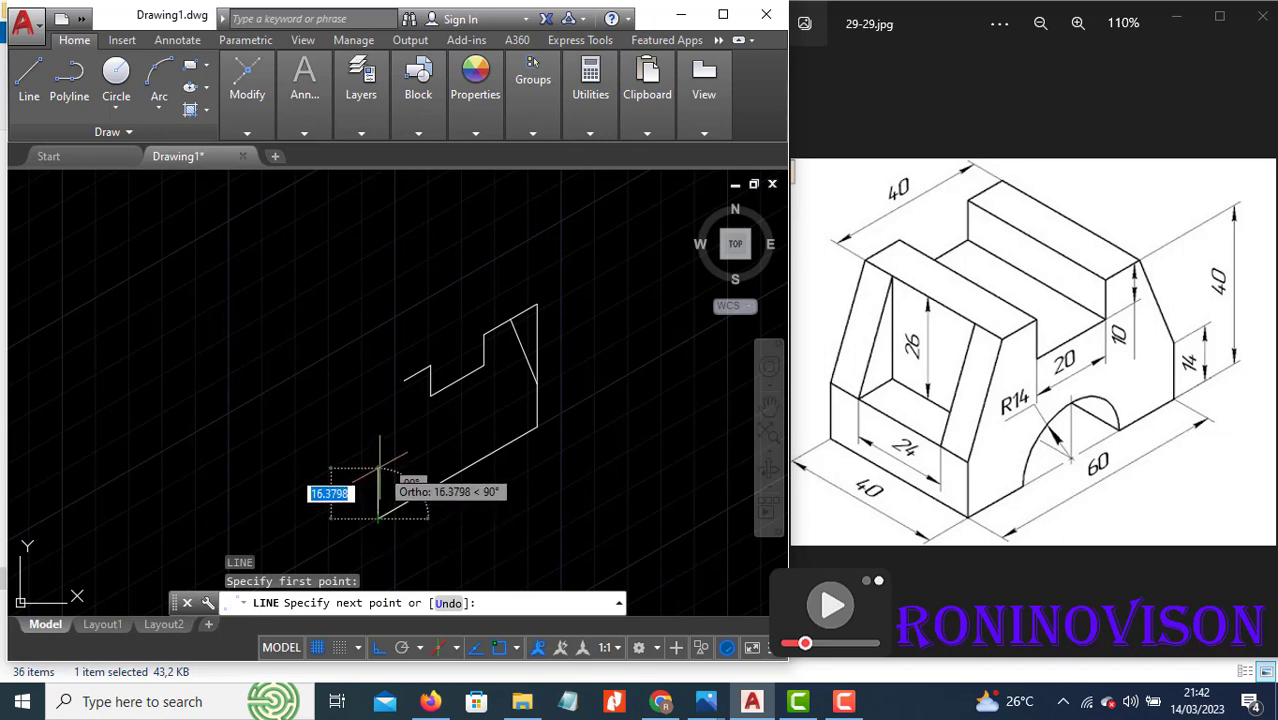
pyautogui.write('14')
pyautogui.press('Return')
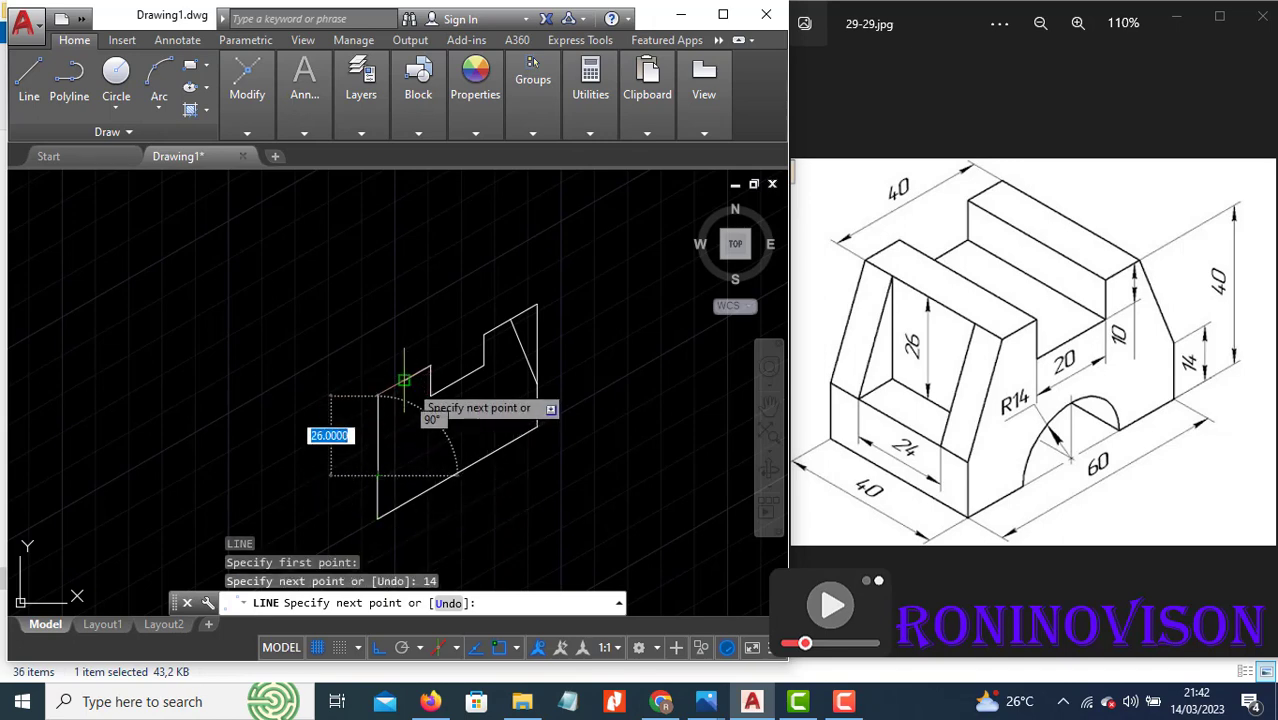
pyautogui.click(404, 380)
pyautogui.press('Escape')
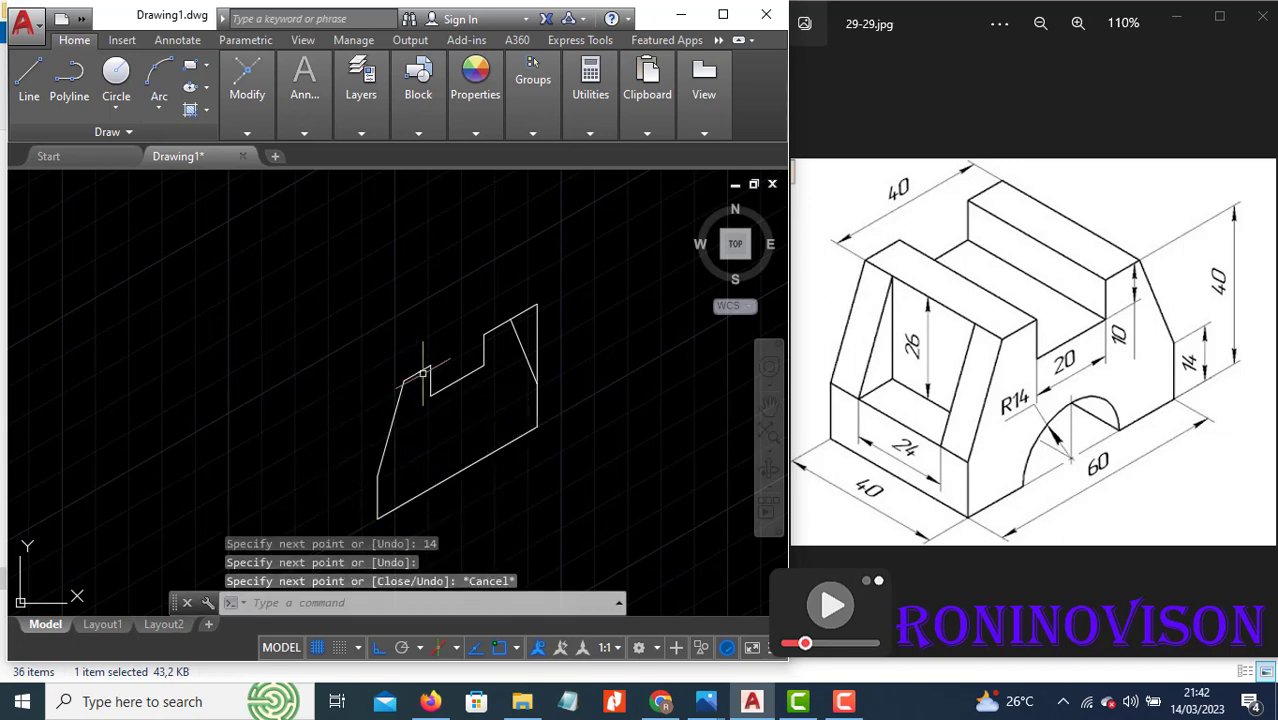
# Erase the 26-unit vertical and the 10-unit top line outside the far slope
pyautogui.click(550, 329)
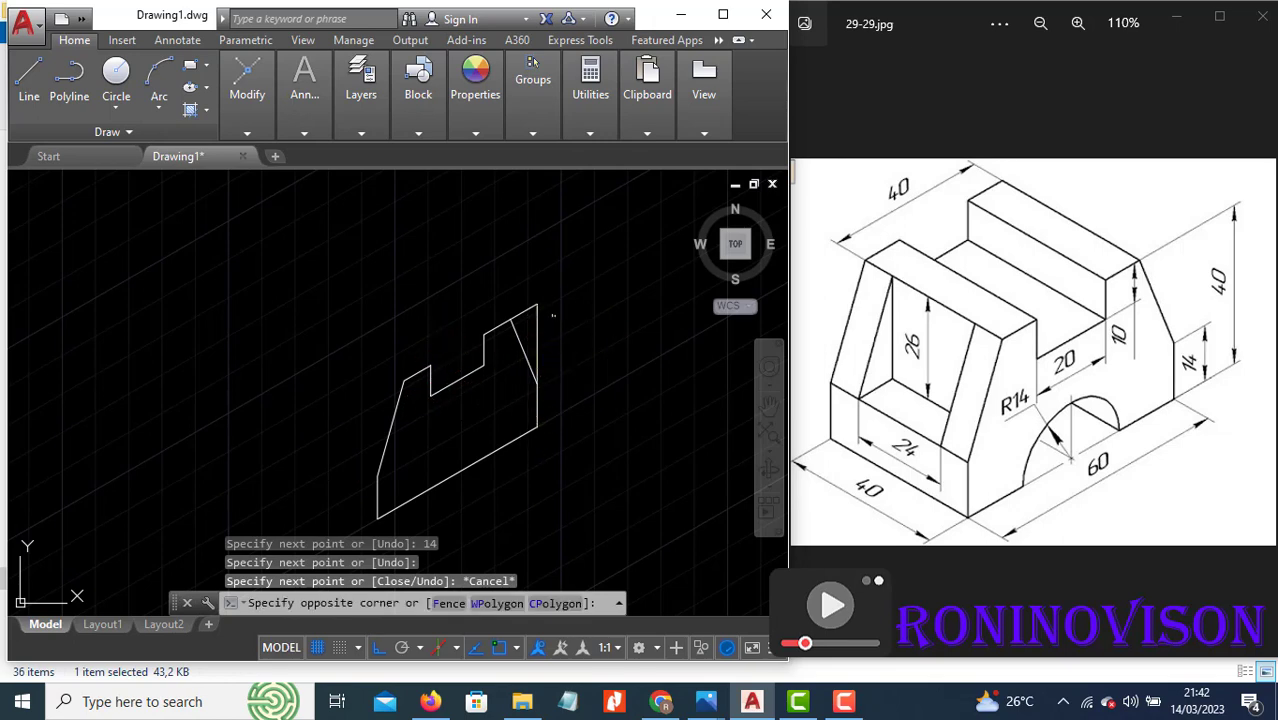
pyautogui.click(524, 288)
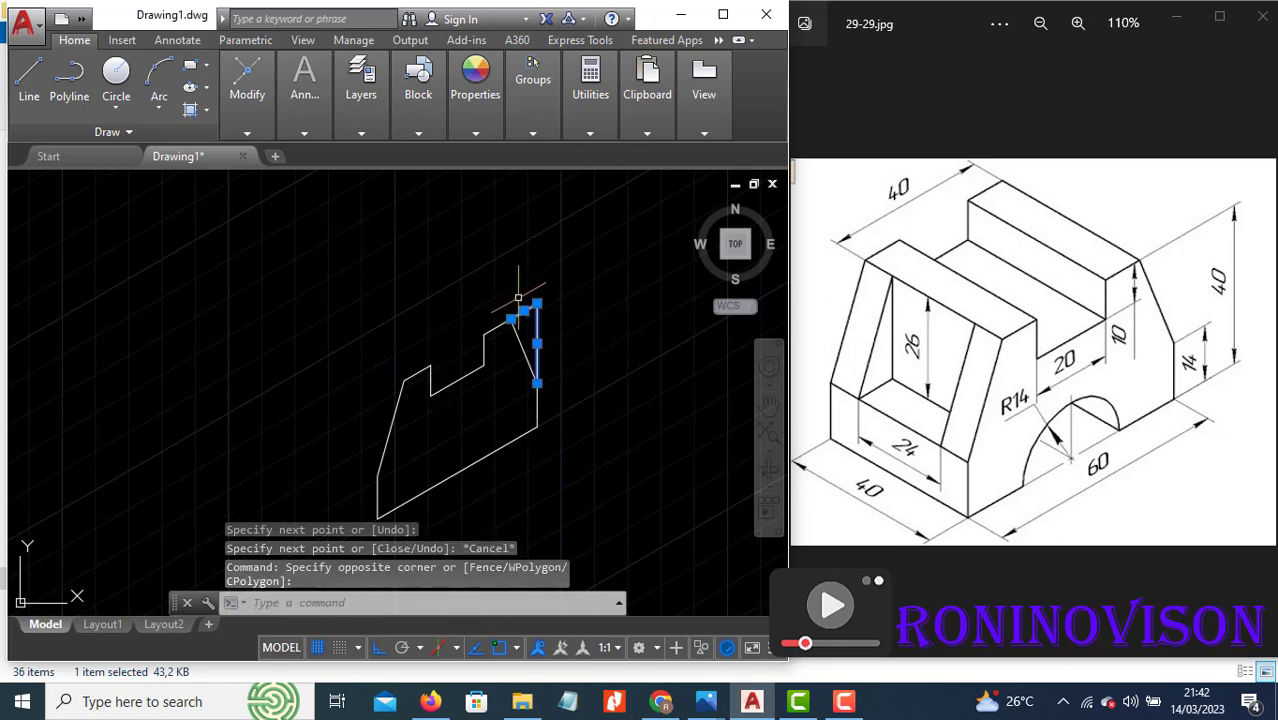
pyautogui.write('e')
pyautogui.press('Return')
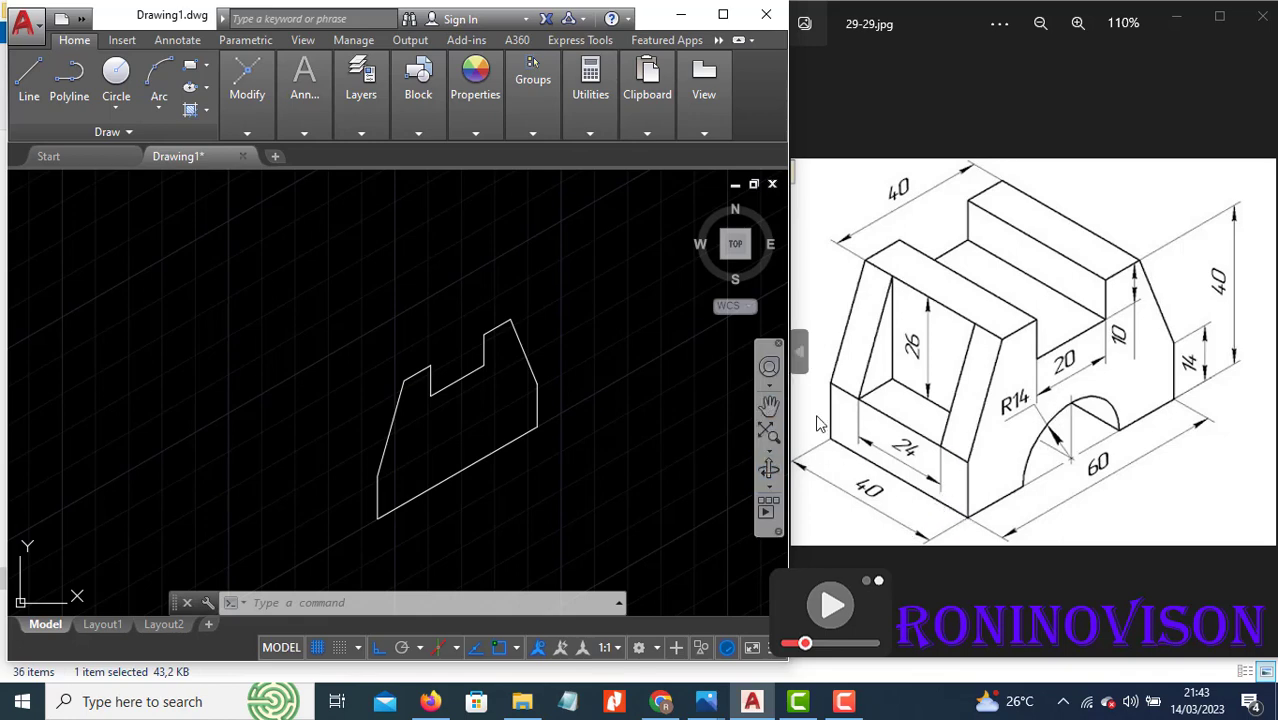
# From the near bottom corner, draw a 40-unit bottom edge at 150° on the left isoplane
pyautogui.write('l')
pyautogui.press('Return')
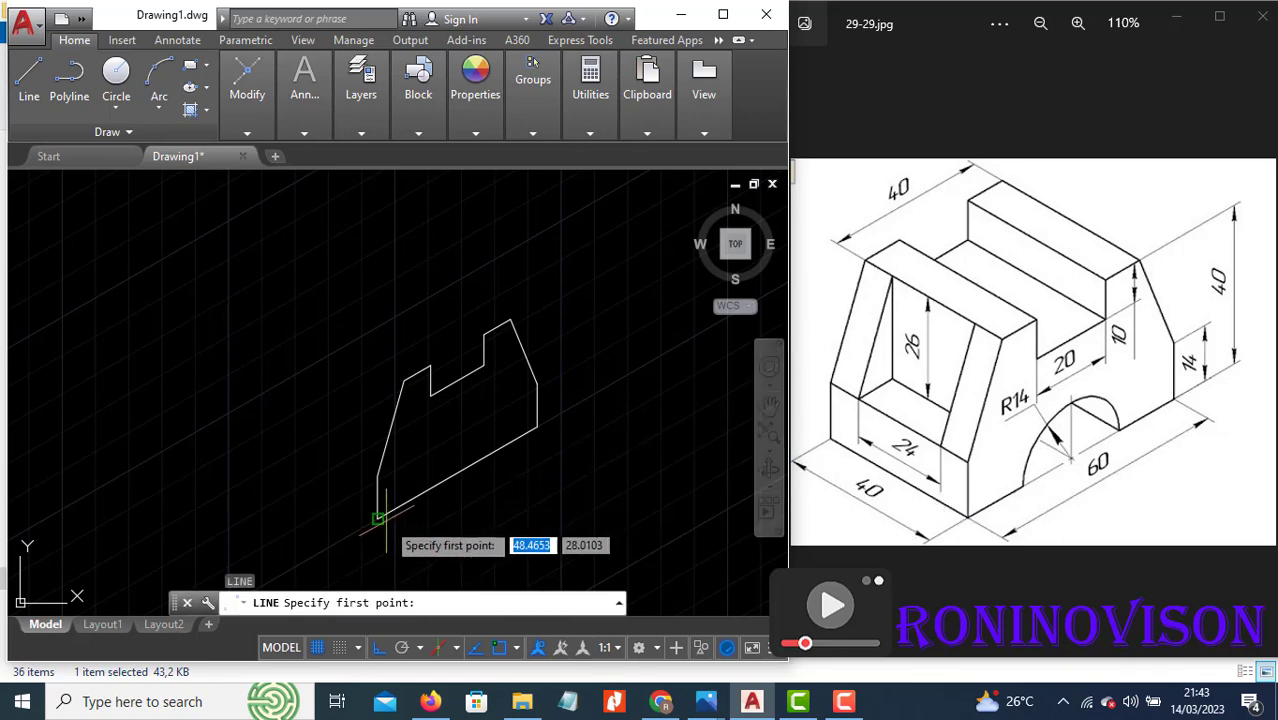
pyautogui.click(377, 517)
pyautogui.press('F5')
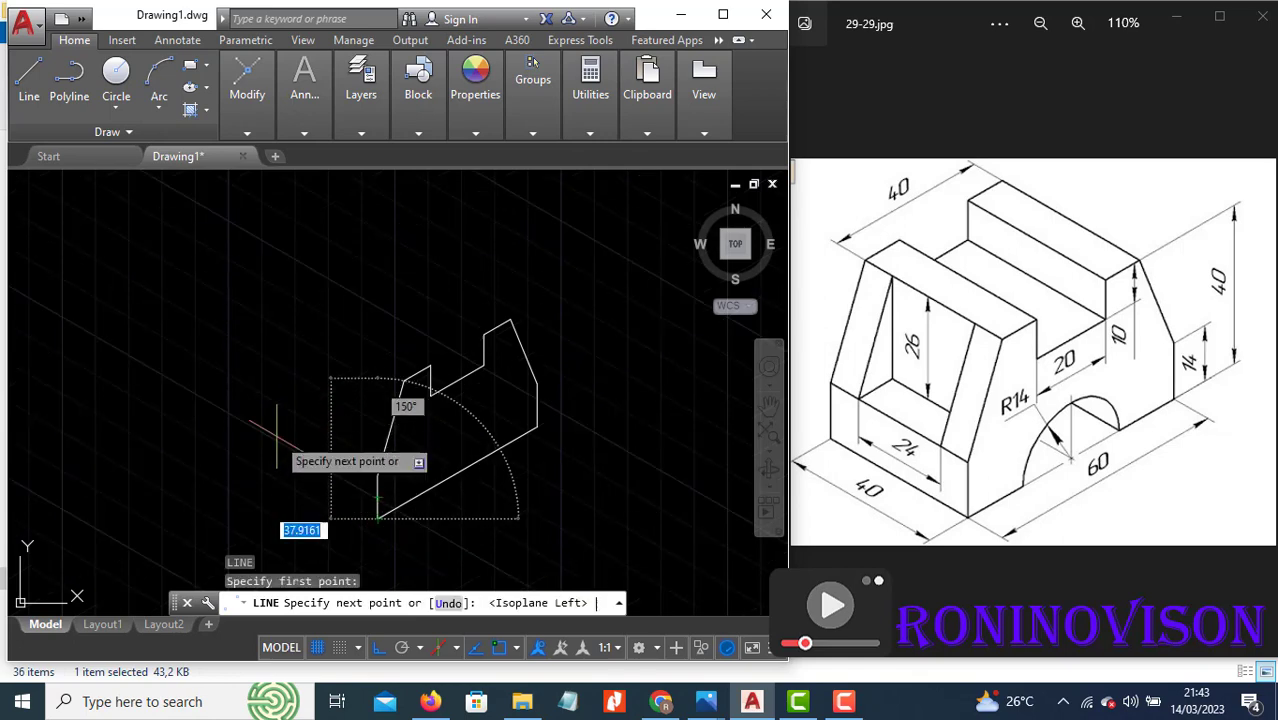
pyautogui.write('40')
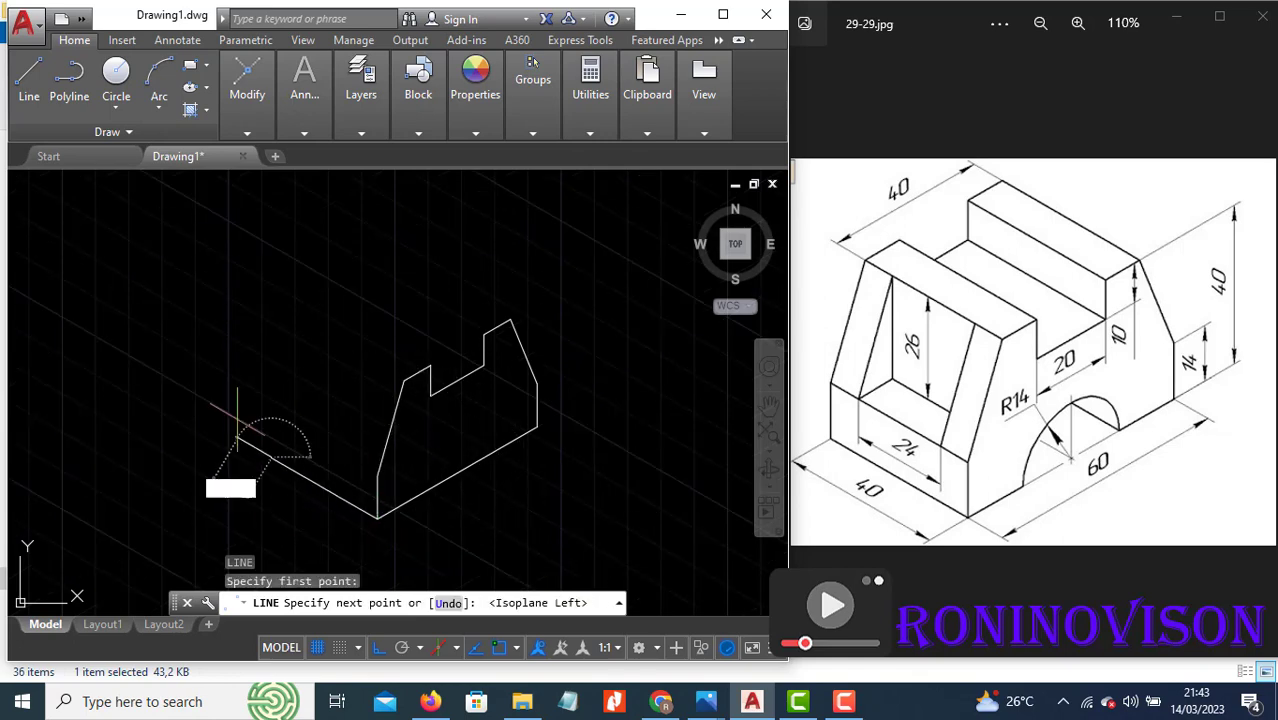
pyautogui.press('Return')
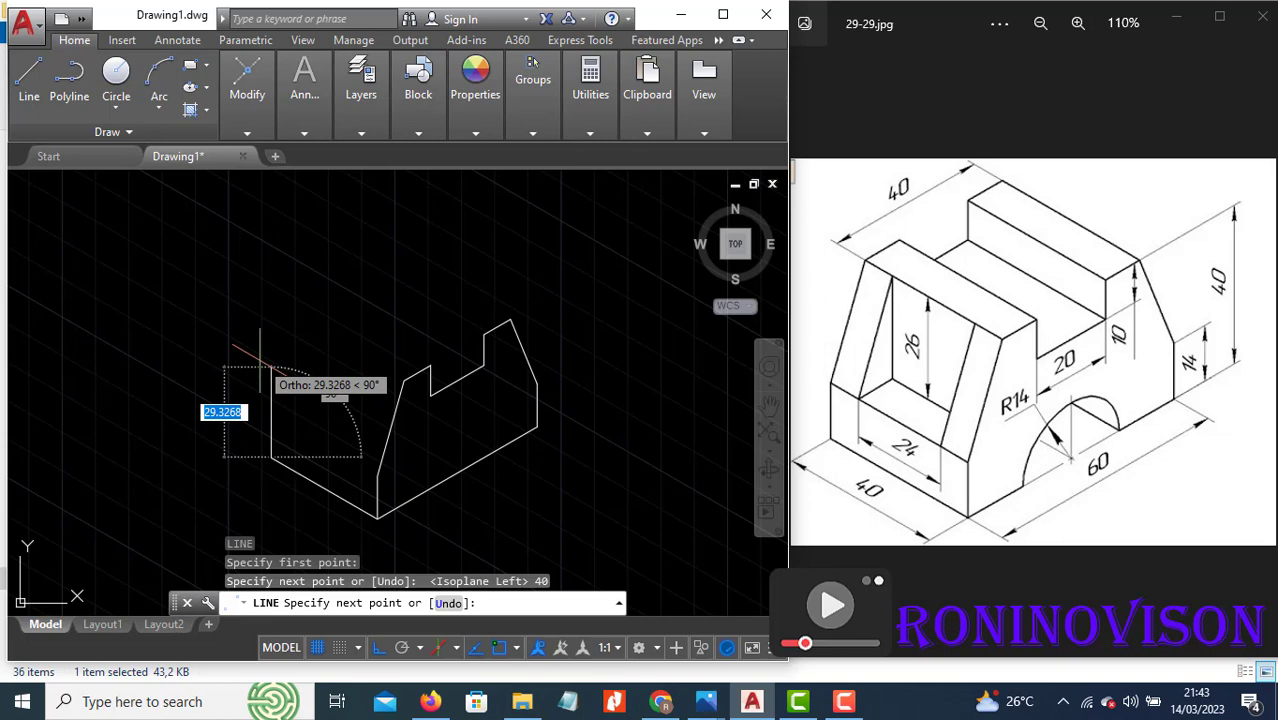
# Continue with a 14-unit vertical up and a closing line to the top of the near 14-unit vertical
pyautogui.write('14')
pyautogui.press('Return')
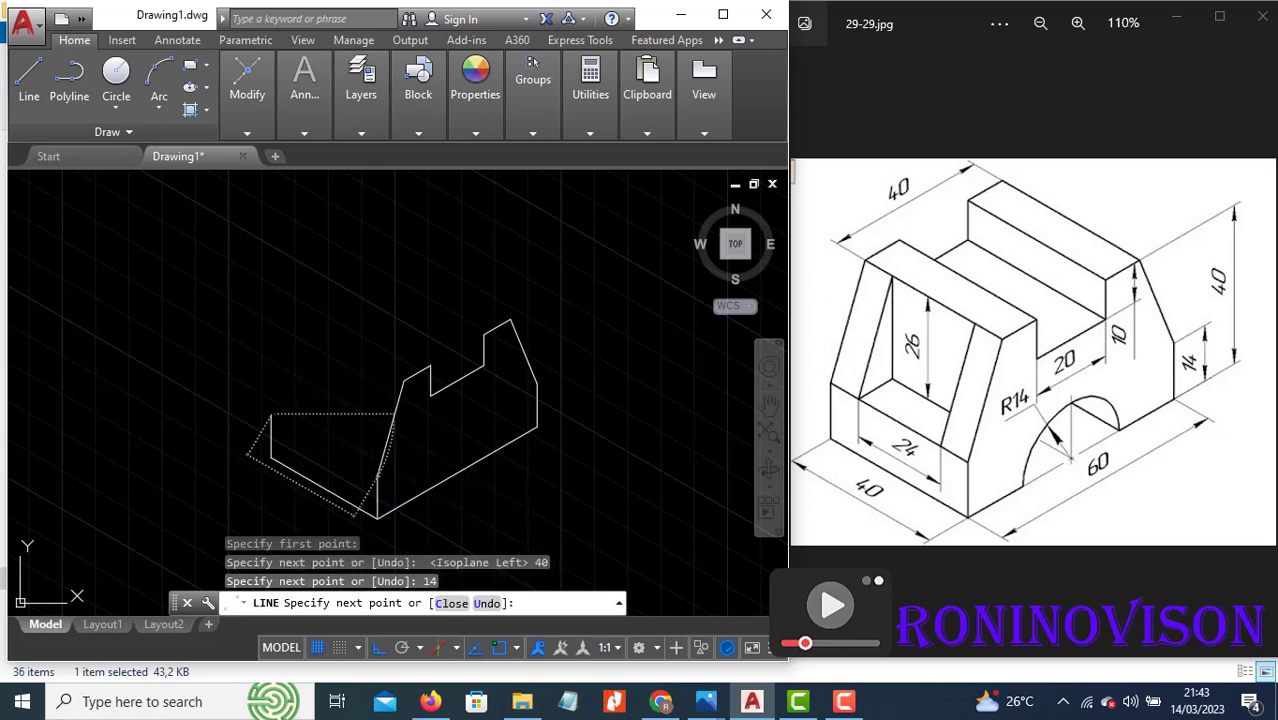
pyautogui.click(378, 517)
pyautogui.press('Escape')
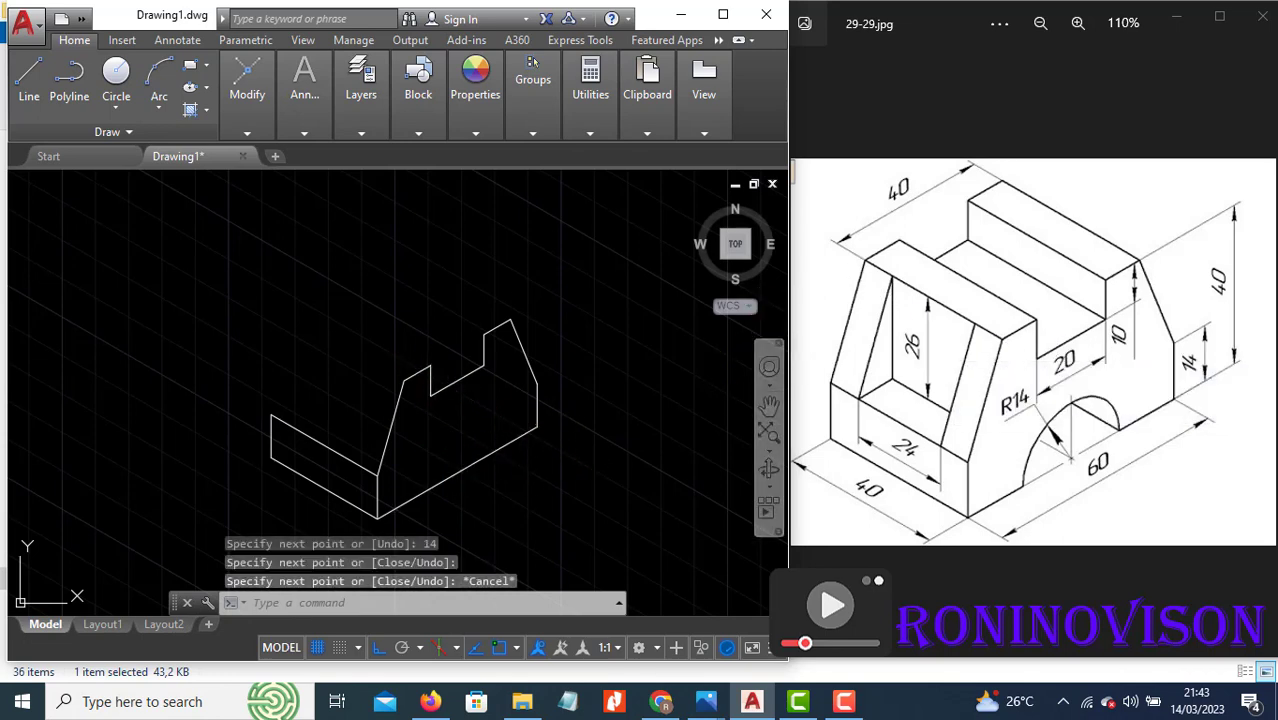
pyautogui.press('Return')
pyautogui.press('Escape')
# Copy the front face's upper 40-unit edge by its near end to the four top-edge endpoints and the slot floor's far corner
pyautogui.moveTo(330, 463); pyautogui.dragTo(296, 414)
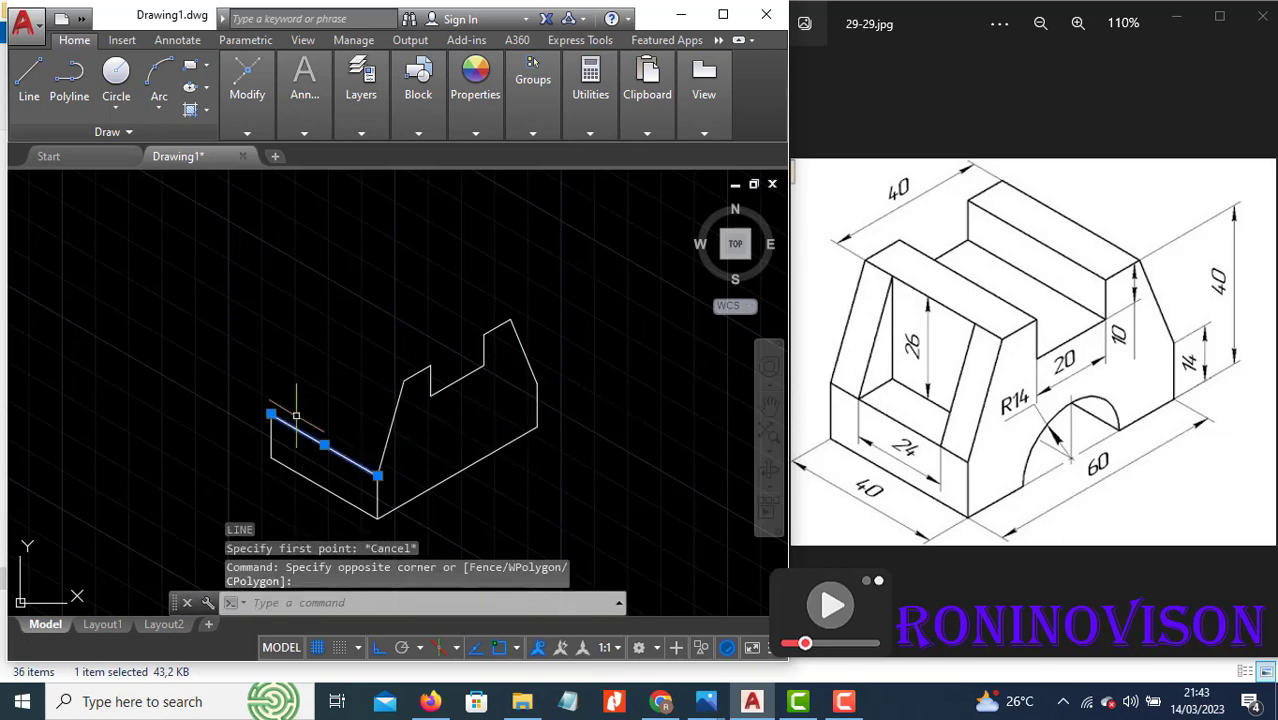
pyautogui.write('co')
pyautogui.press('Return')
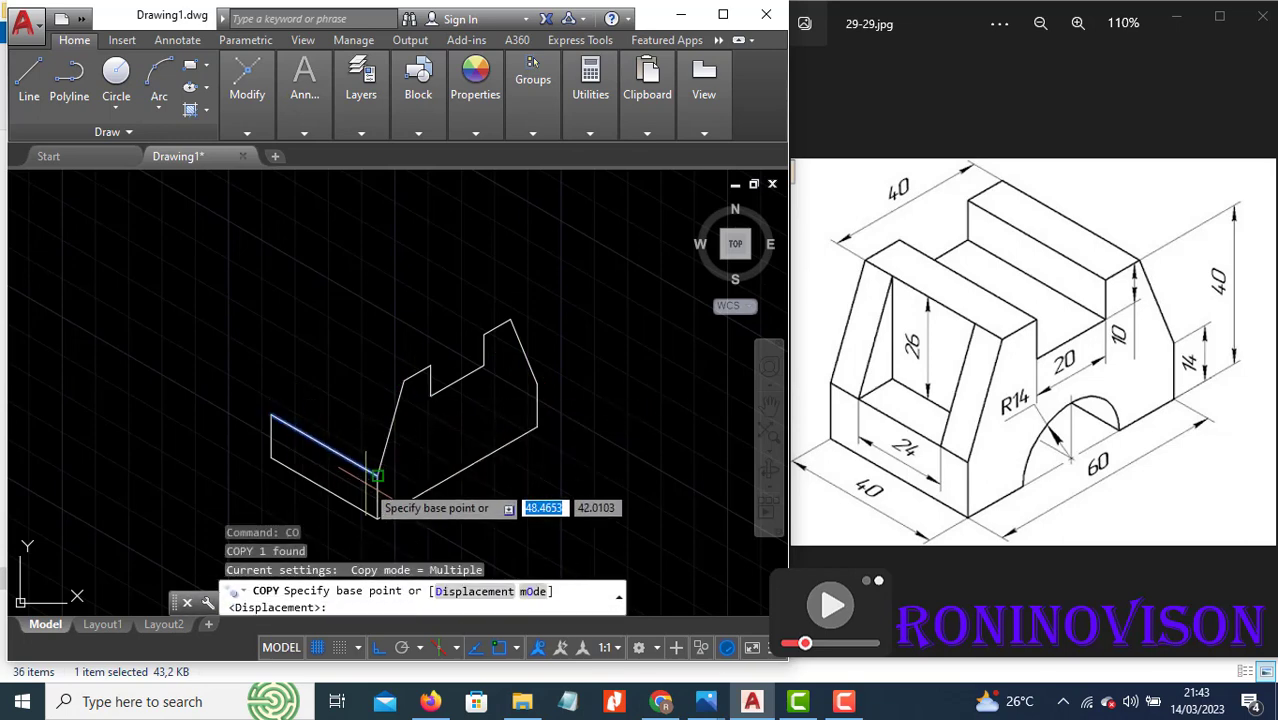
pyautogui.click(377, 474)
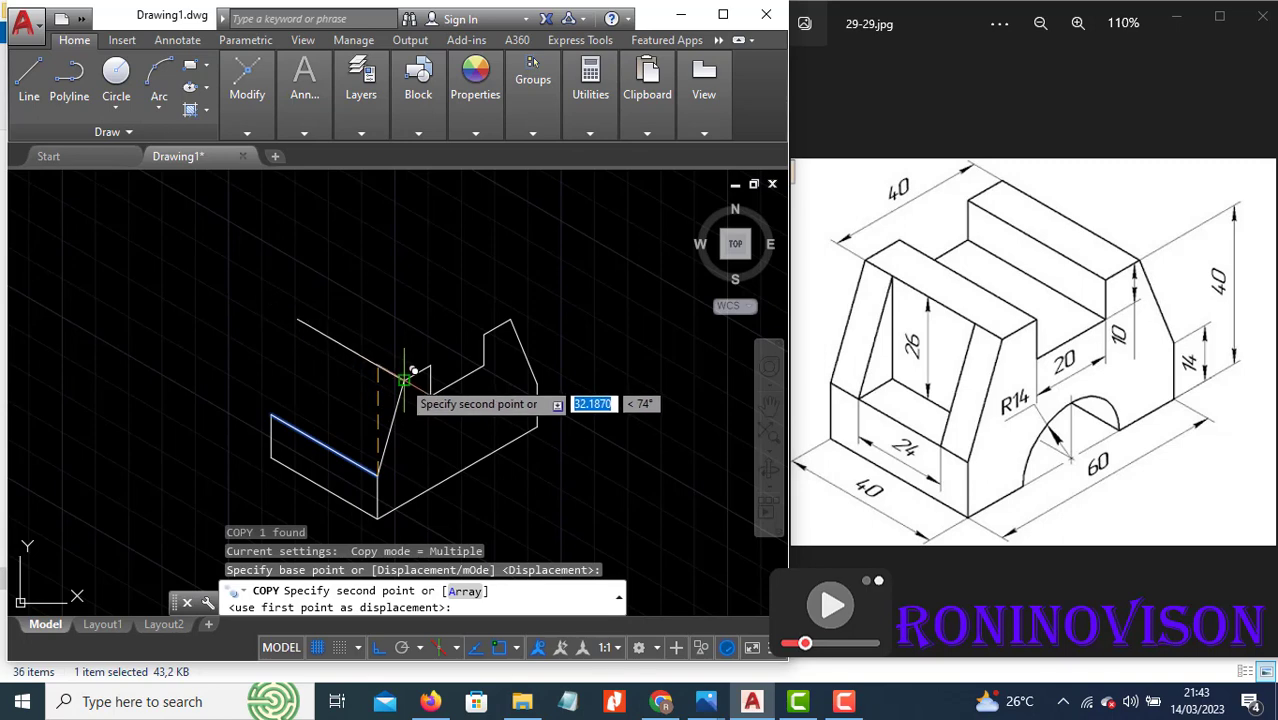
pyautogui.click(430, 368)
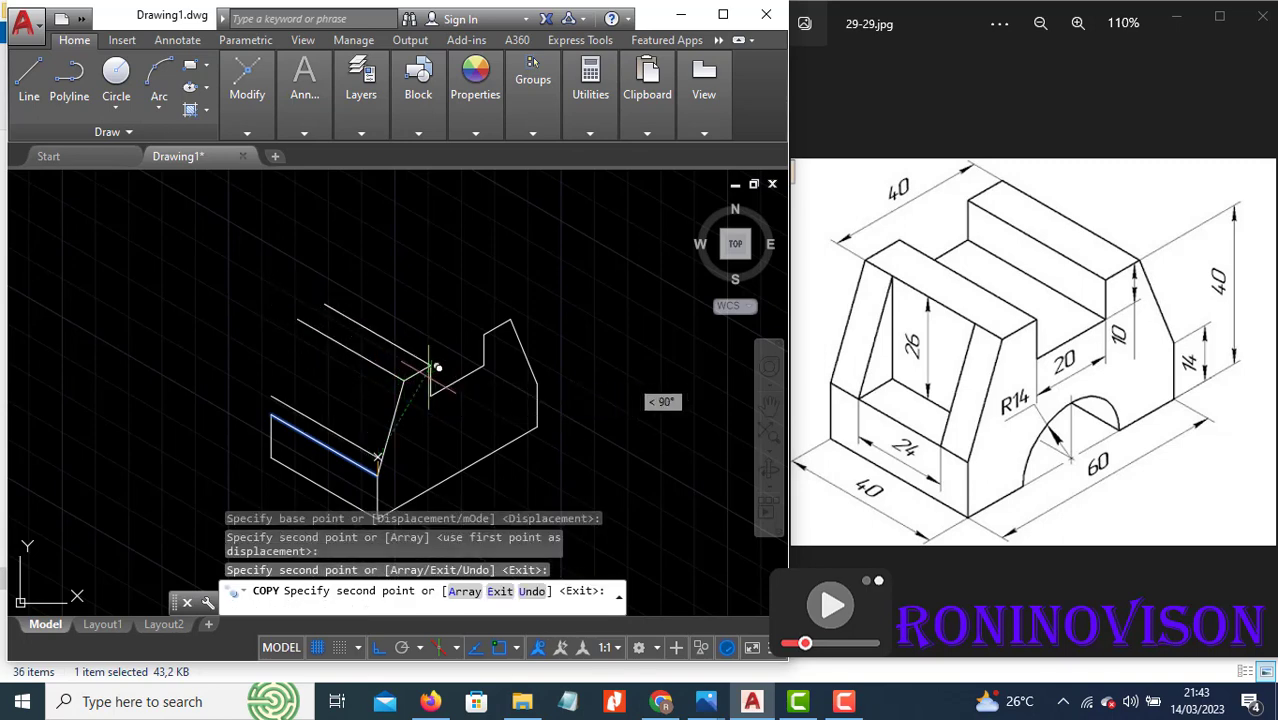
pyautogui.click(485, 335)
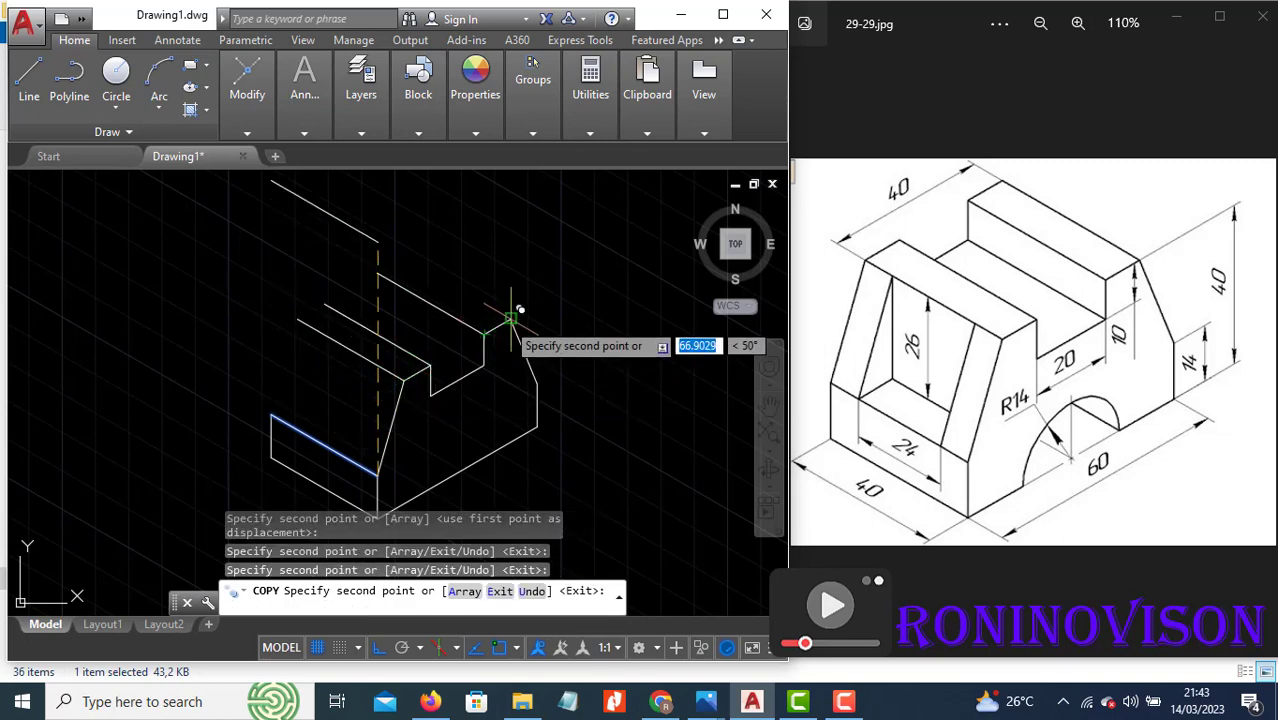
pyautogui.click(510, 318)
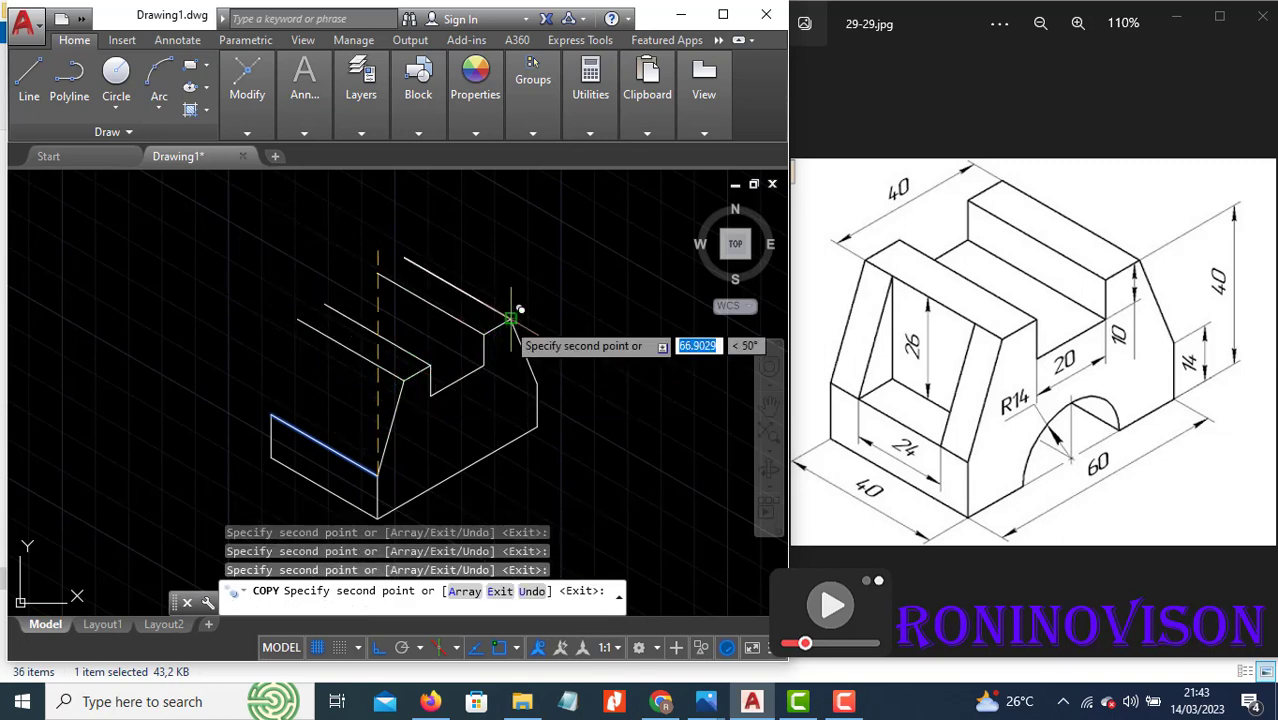
pyautogui.click(484, 364)
pyautogui.press('Escape')
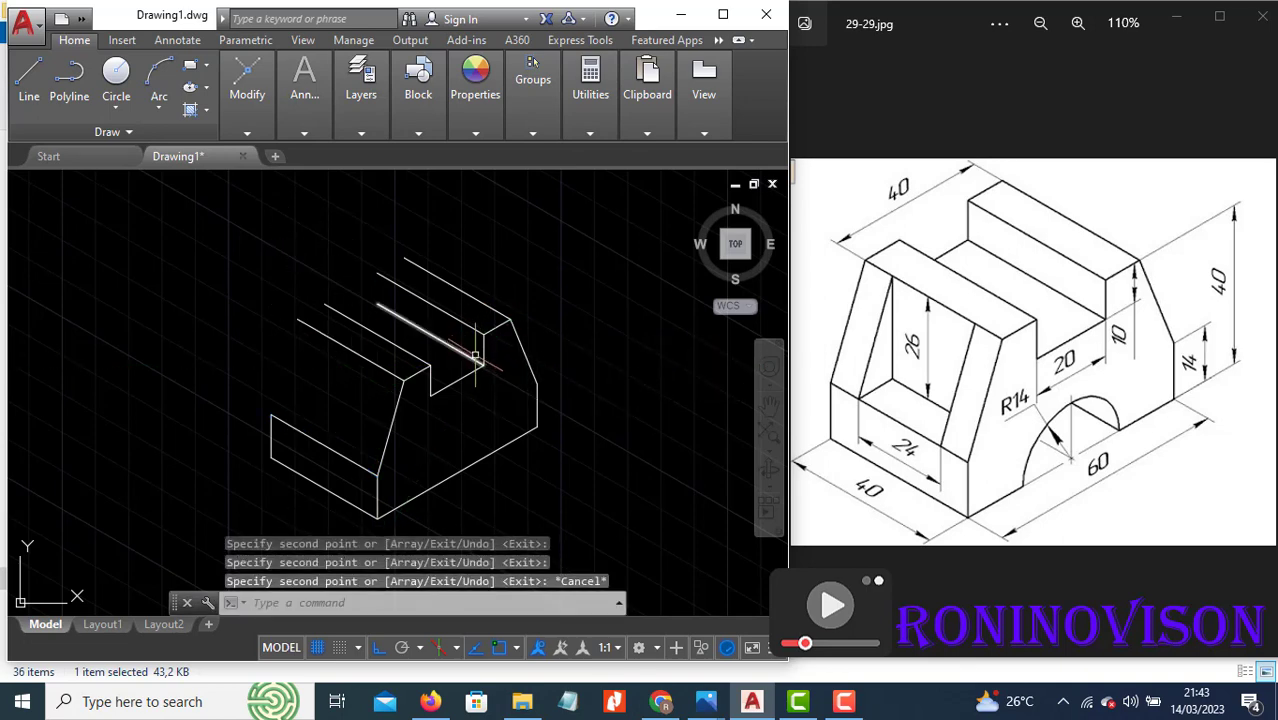
# At the slot's back end, draw the vertical down to the floor edge and a 210° floor line past the front rail's inner edge
pyautogui.write('l')
pyautogui.press('Return')
pyautogui.click(377, 273)
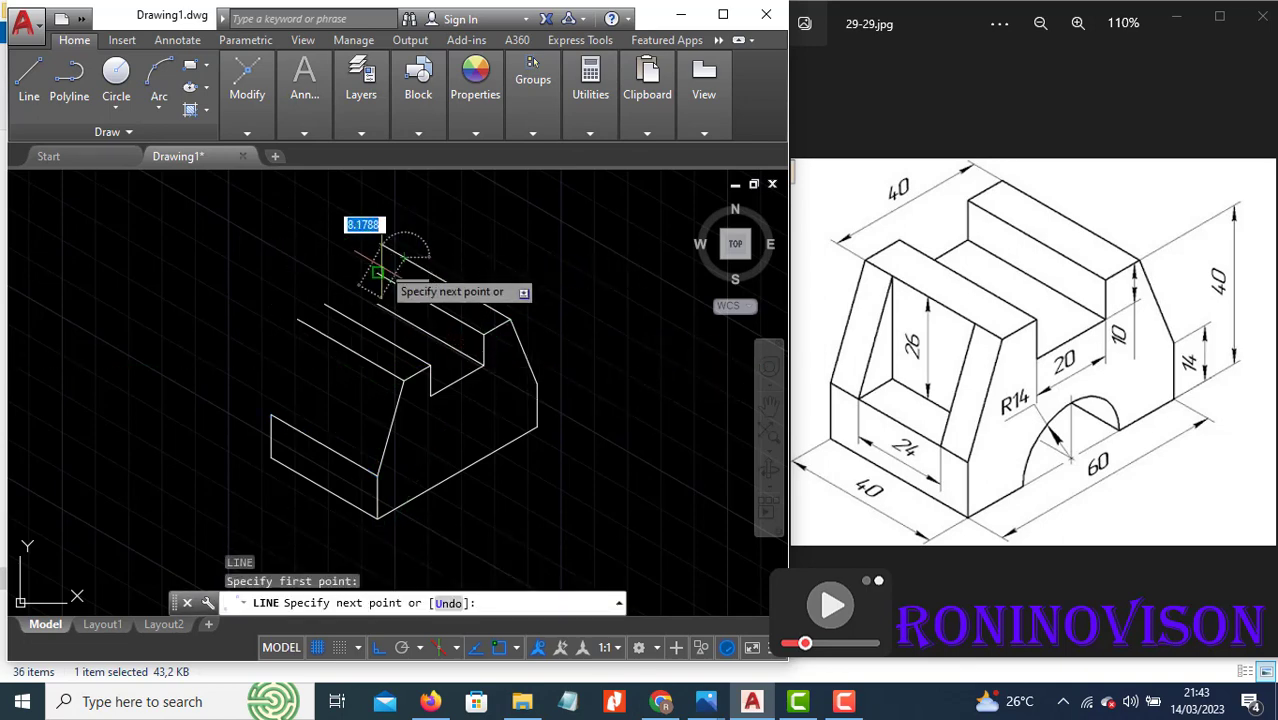
pyautogui.click(377, 300)
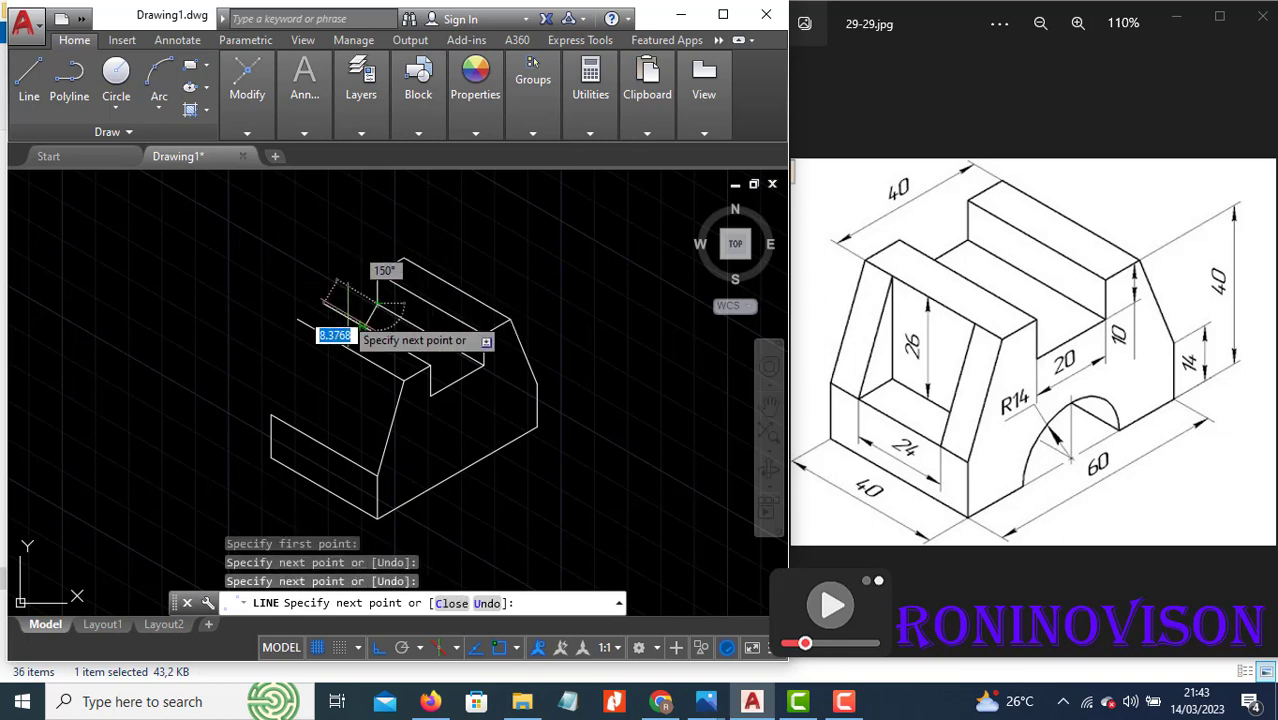
pyautogui.scroll(5, 345, 318)
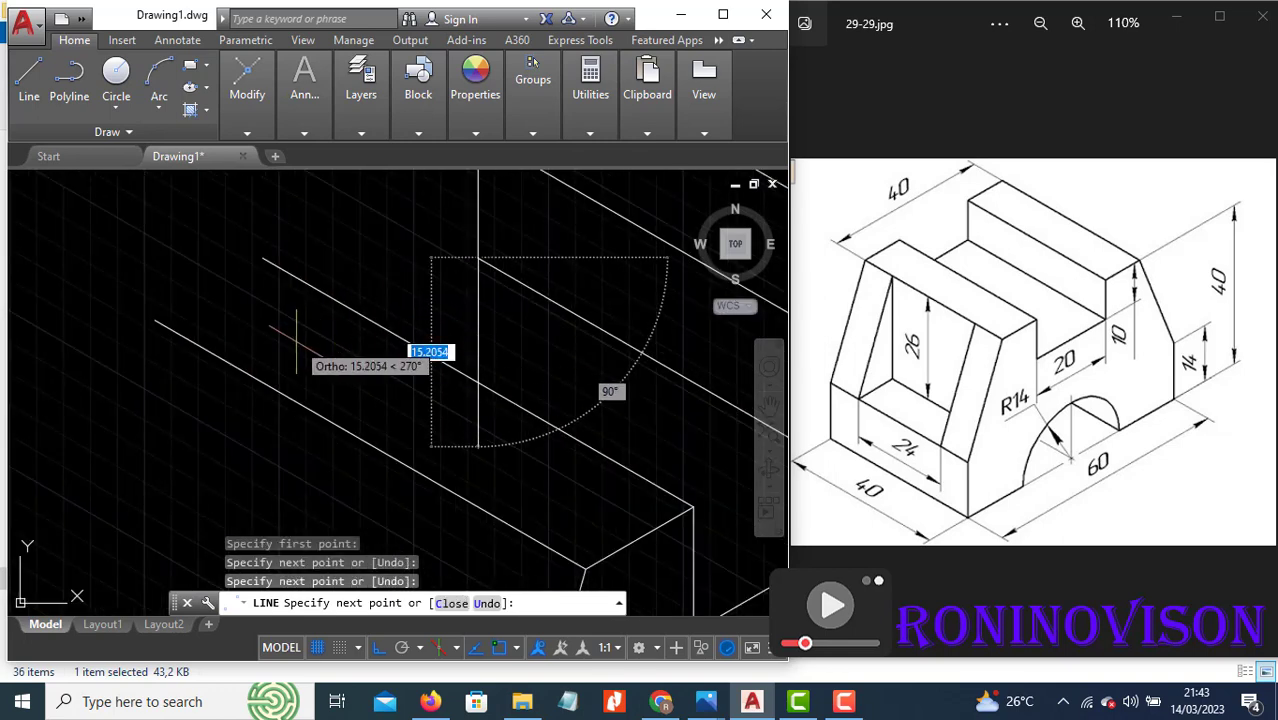
pyautogui.press('F5')
pyautogui.press('Escape')
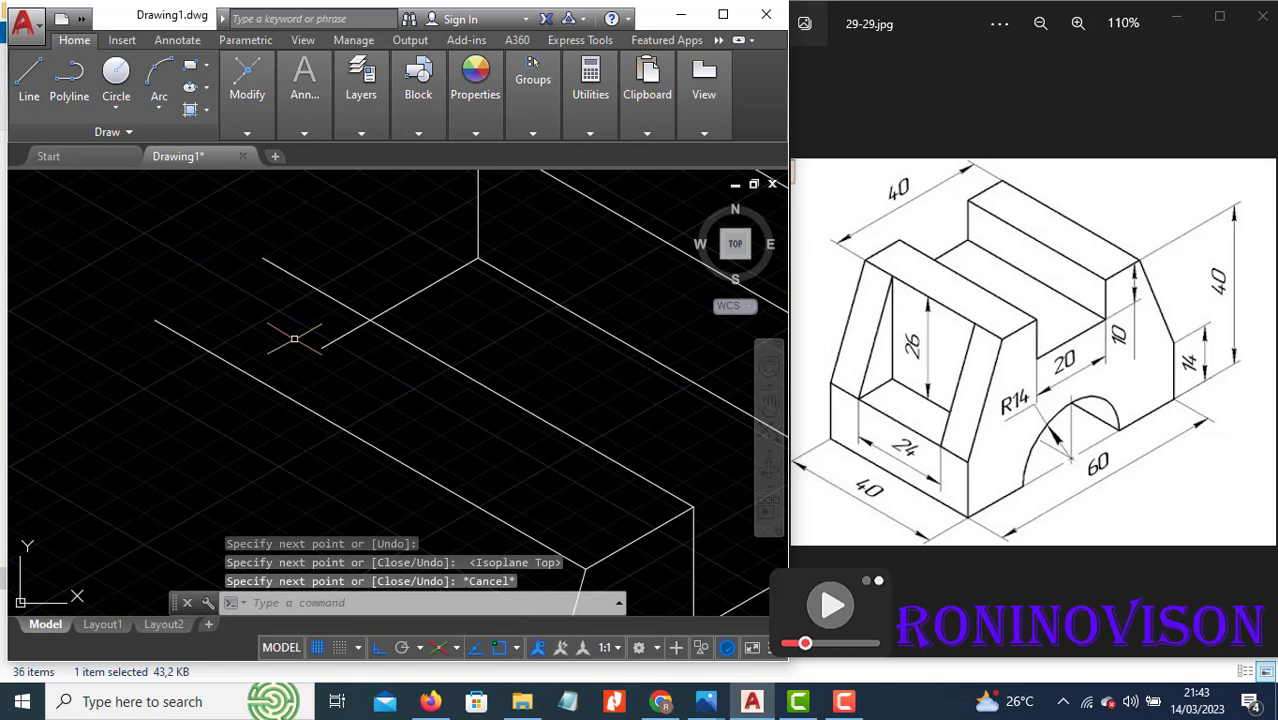
# Trim the back floor line's overhang beyond the front rail's inner top edge
pyautogui.write('tr')
pyautogui.press('Return')
pyautogui.press('Return')
pyautogui.press('Escape')
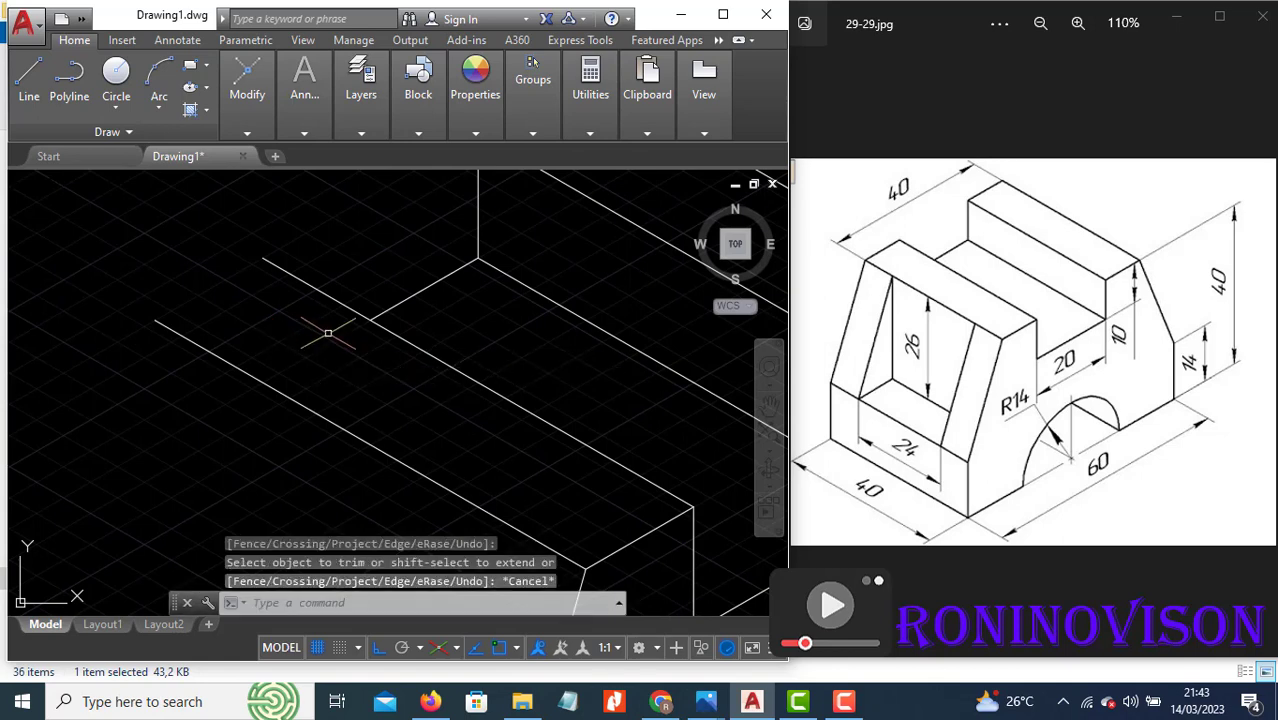
# Connect the back ends of the front rail's top edges and draw the sloped edge down to the front face's upper back corner
pyautogui.scroll(-2, 496, 275)
pyautogui.write('l')
pyautogui.press('Return')
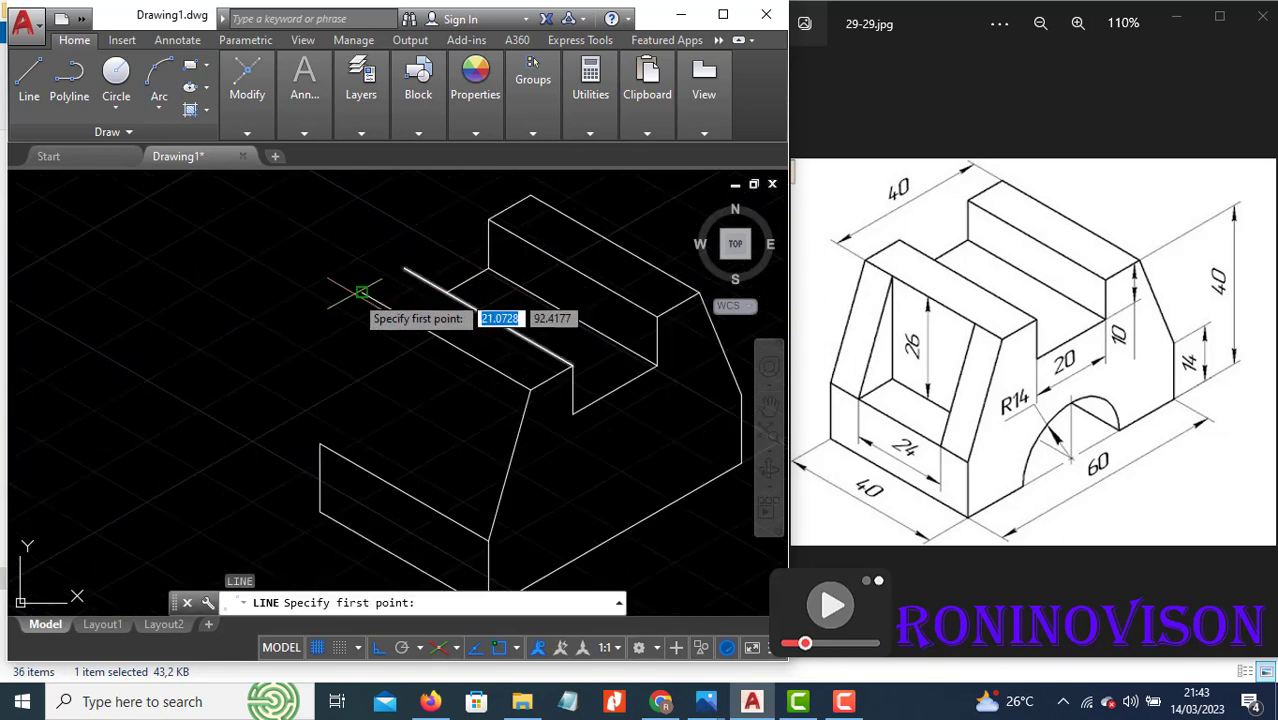
pyautogui.click(404, 268)
pyautogui.click(362, 292)
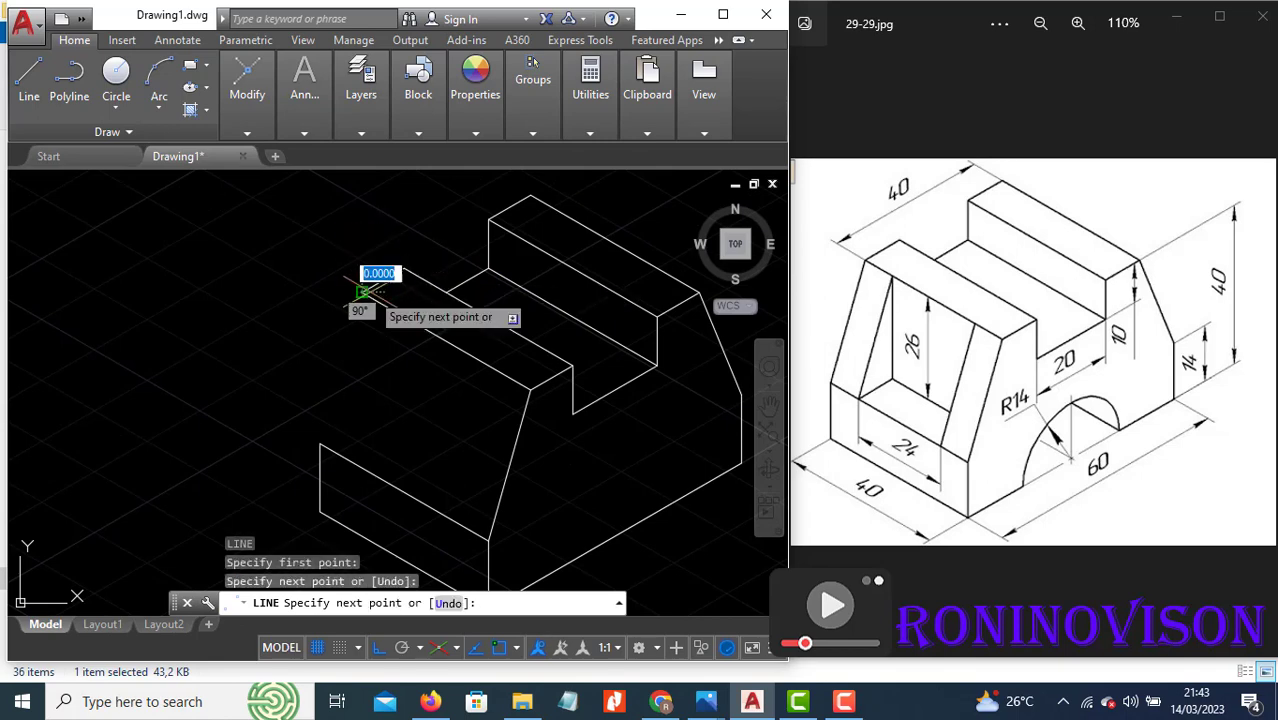
pyautogui.click(322, 444)
pyautogui.press('Escape')
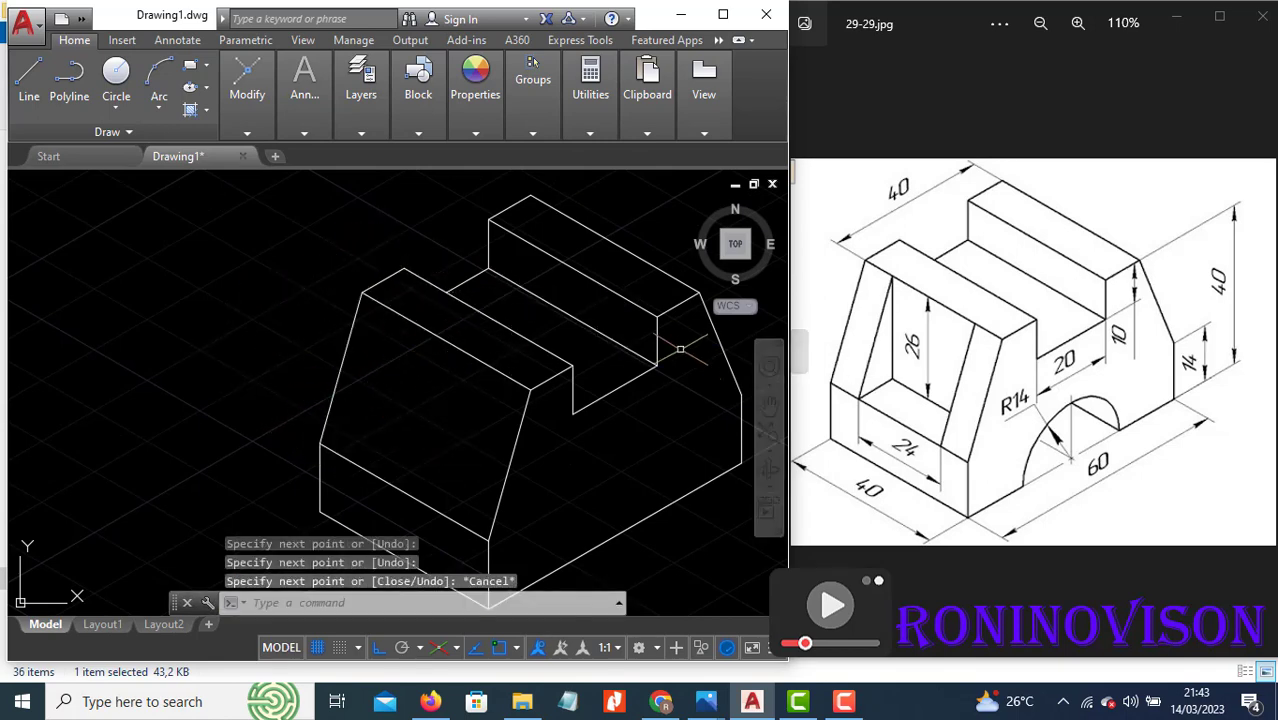
# Copy the back sloped edge of the front face 8 units inward at 330°
pyautogui.scroll(1, 904, 352)
pyautogui.scroll(-1, 904, 352)
pyautogui.scroll(-1, 904, 352)
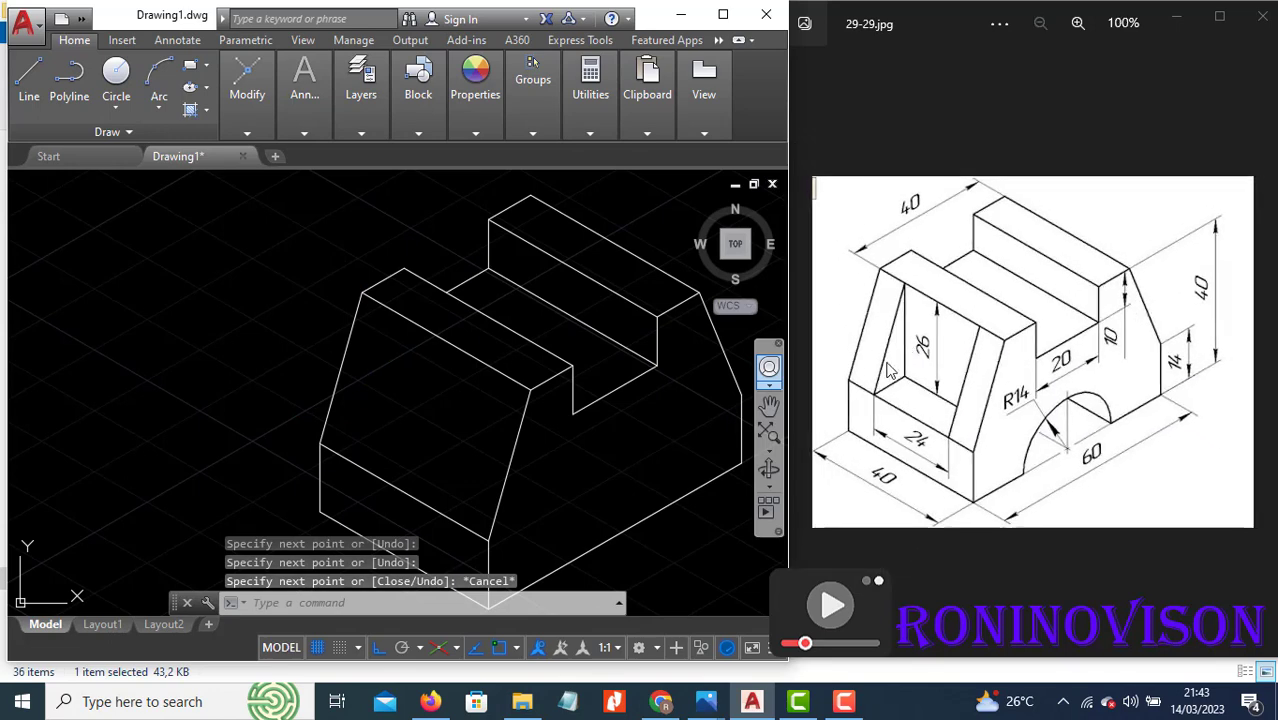
pyautogui.scroll(-4, 510, 400)
pyautogui.scroll(2, 572, 428)
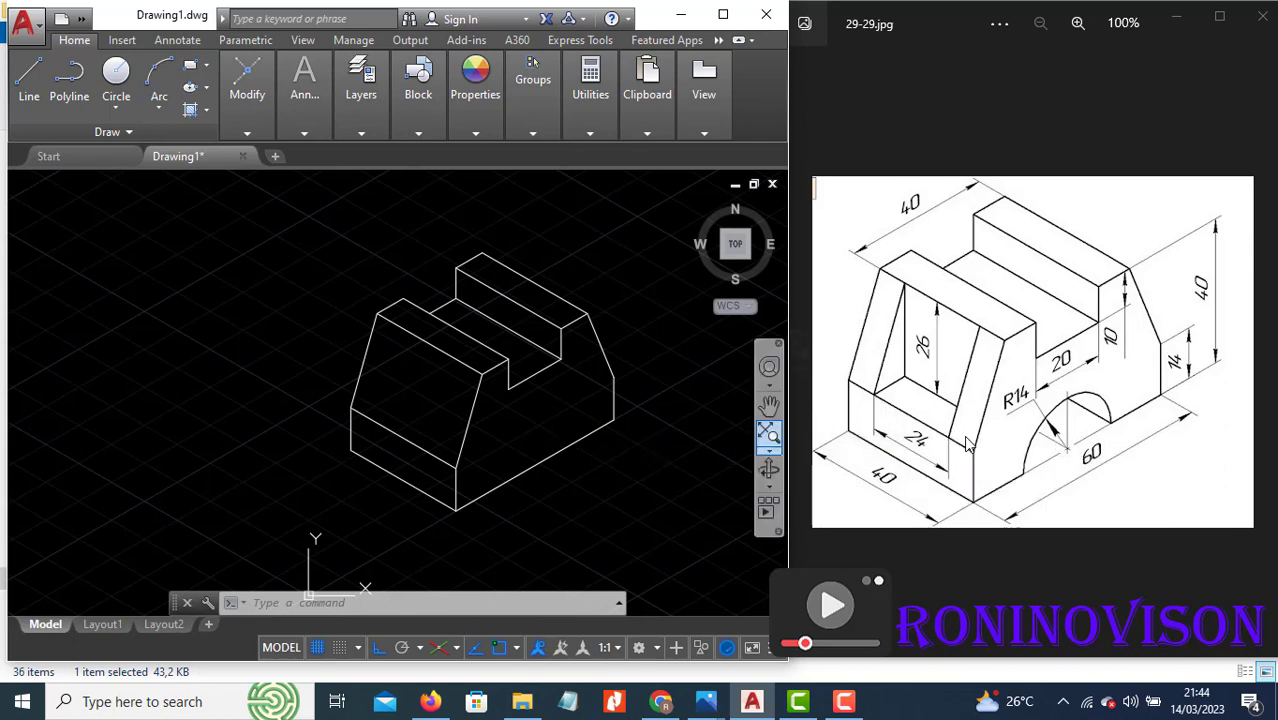
pyautogui.click(385, 400)
pyautogui.click(343, 362)
pyautogui.write('co')
pyautogui.press('Return')
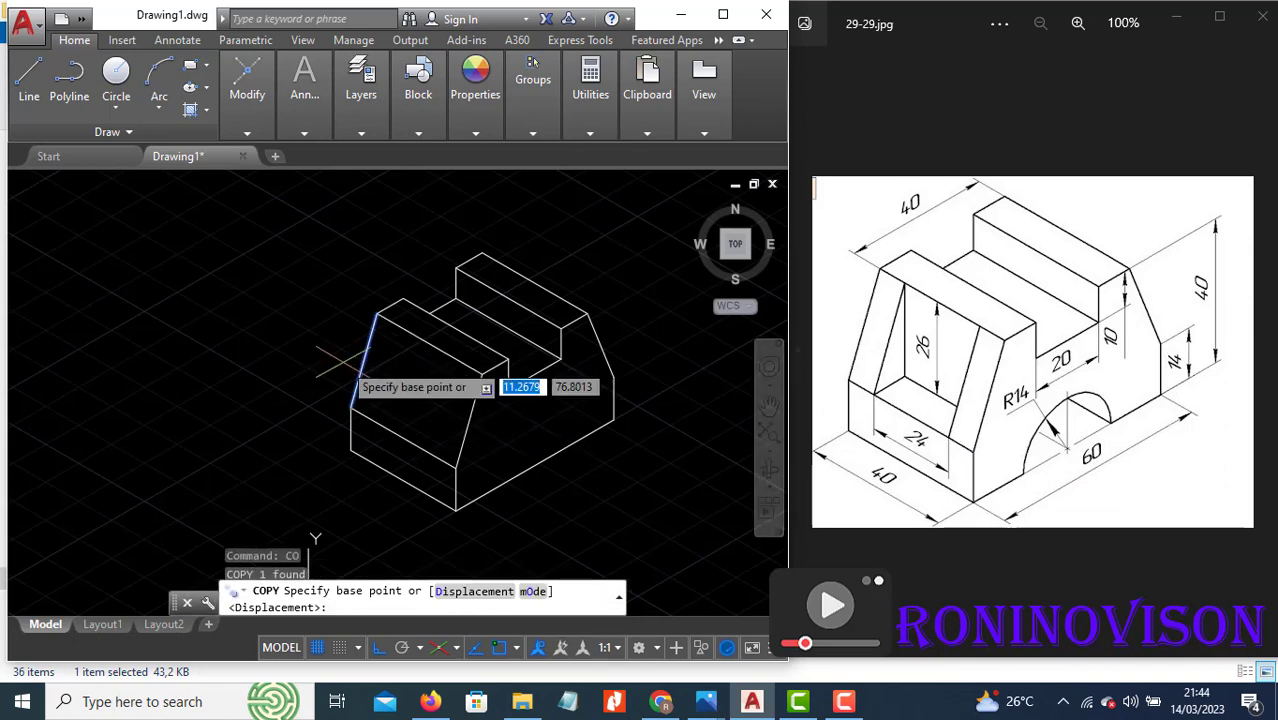
pyautogui.click(350, 408)
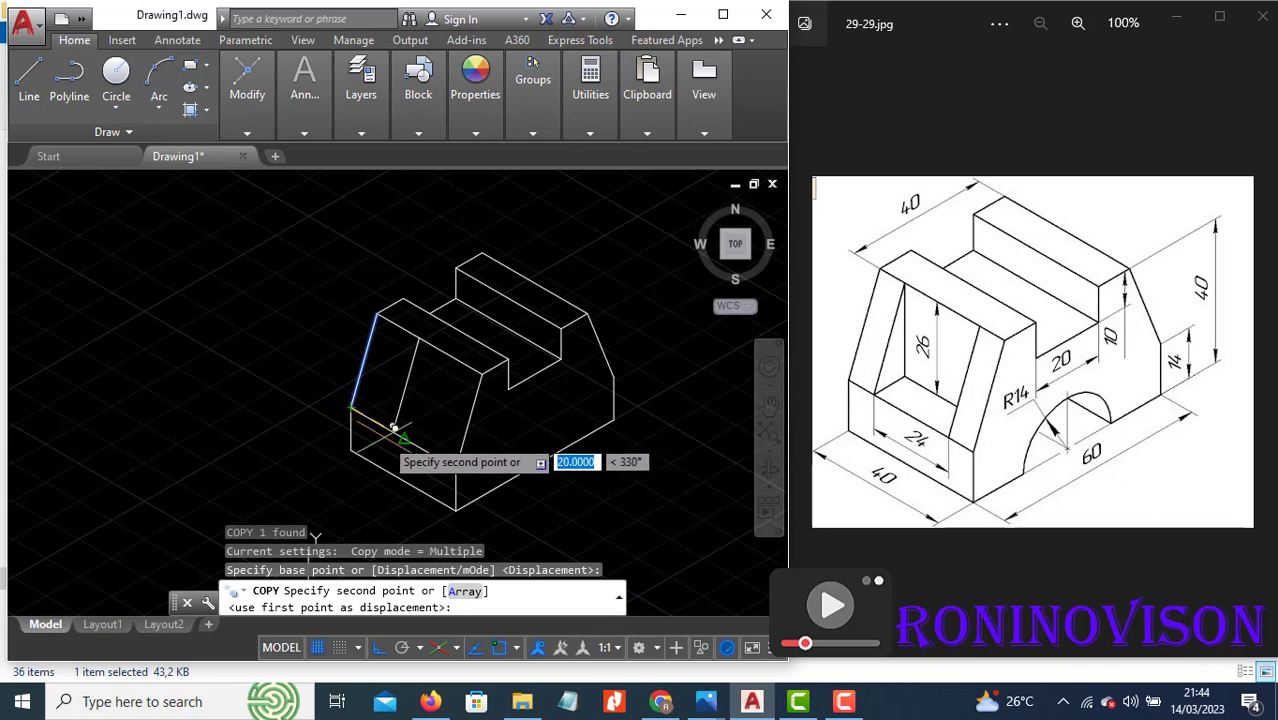
pyautogui.write('8')
pyautogui.press('Return')
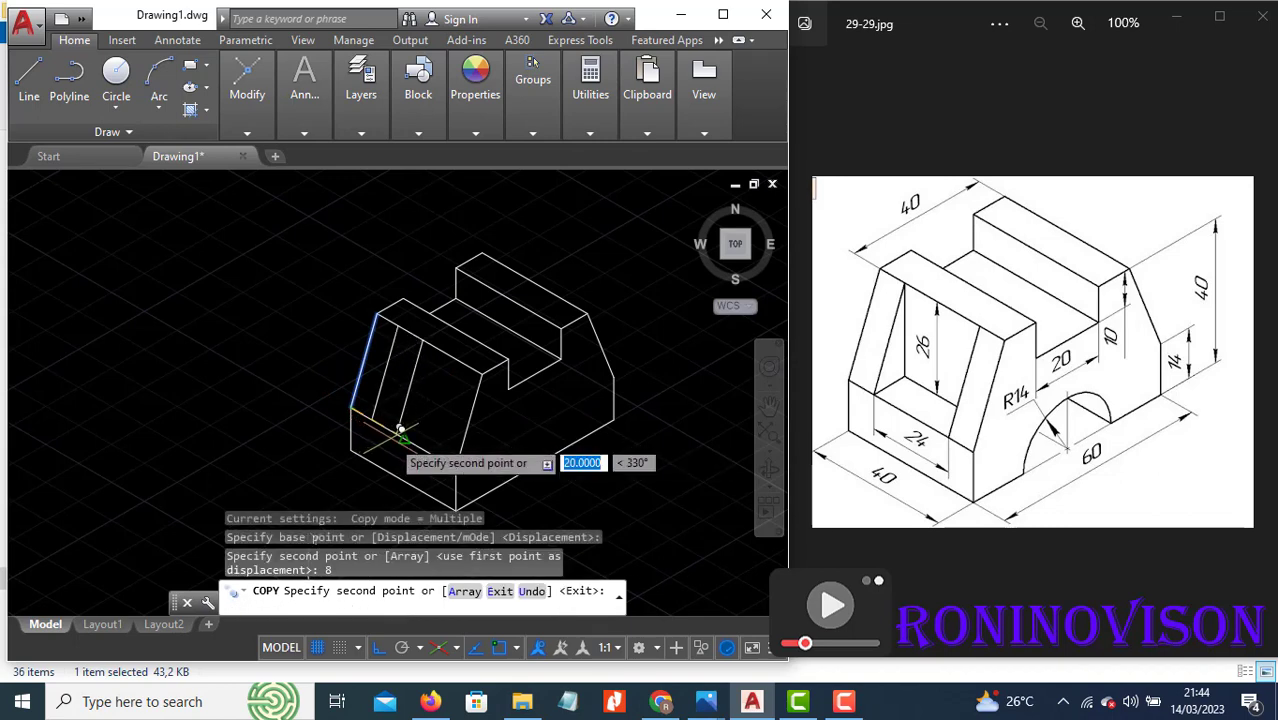
pyautogui.press('Escape')
# Copy the near sloped edge of the front face 8 units inward at 150°
pyautogui.click(467, 437)
pyautogui.click(445, 413)
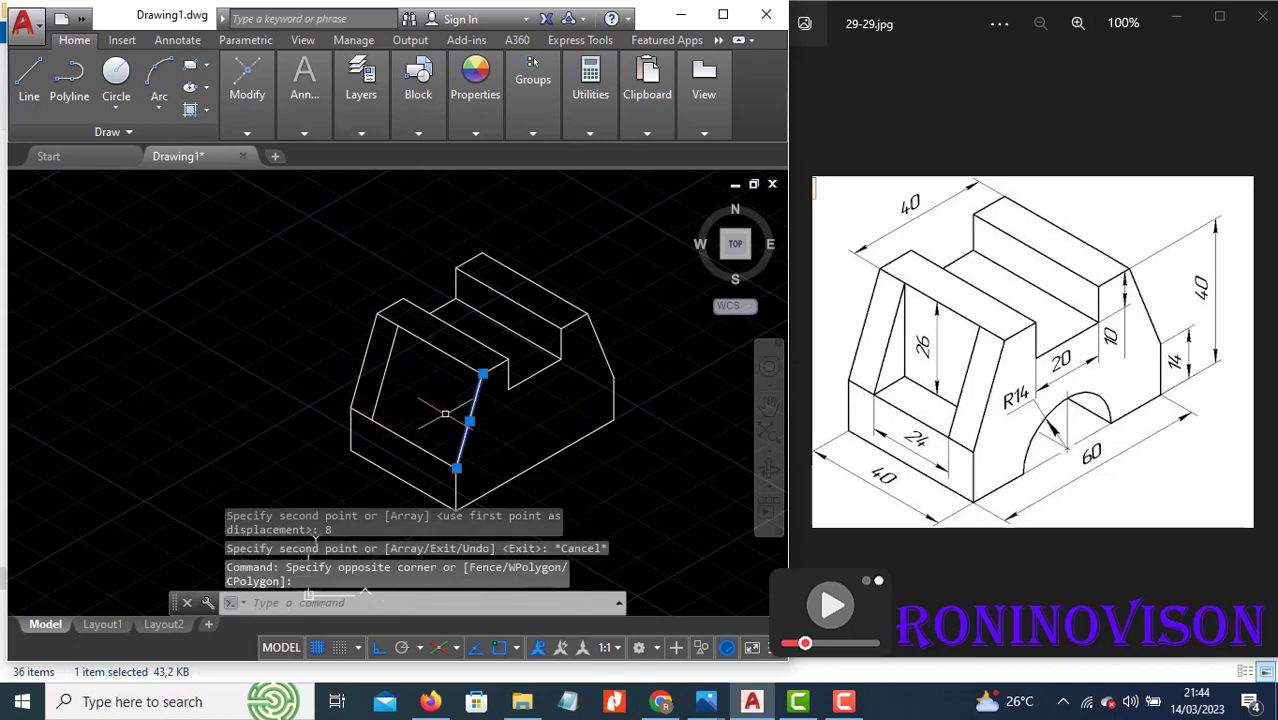
pyautogui.press('Return')
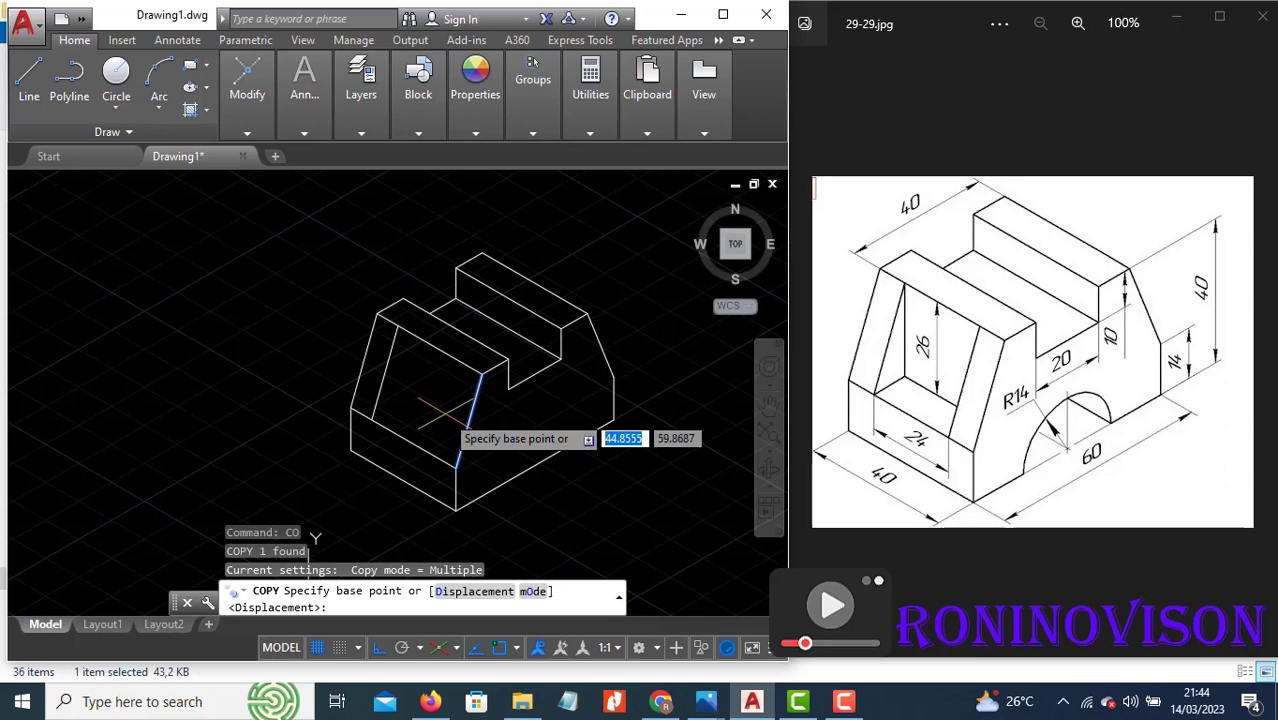
pyautogui.click(457, 466)
pyautogui.write('8')
pyautogui.press('Return')
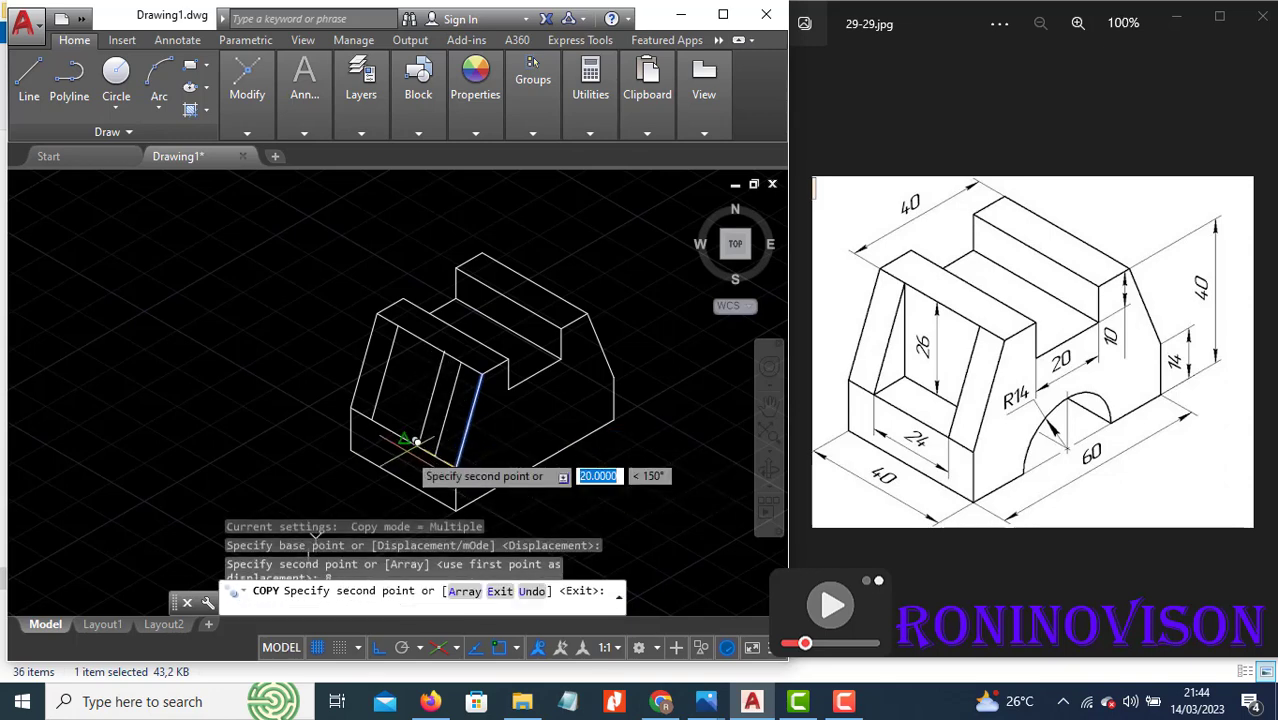
pyautogui.press('Escape')
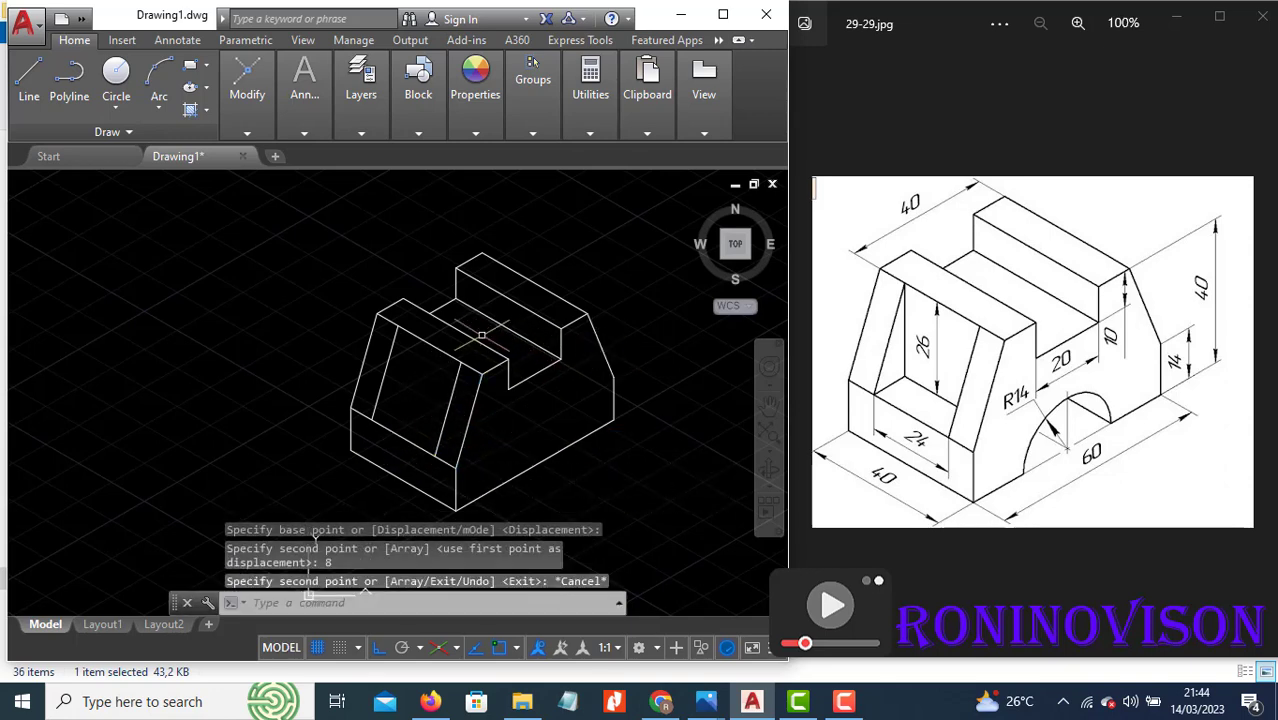
# Draw a vertical line about 33 units down from the upper end of the back inner sloped edge on the right isoplane
pyautogui.write('l')
pyautogui.press('Return')
pyautogui.click(399, 326)
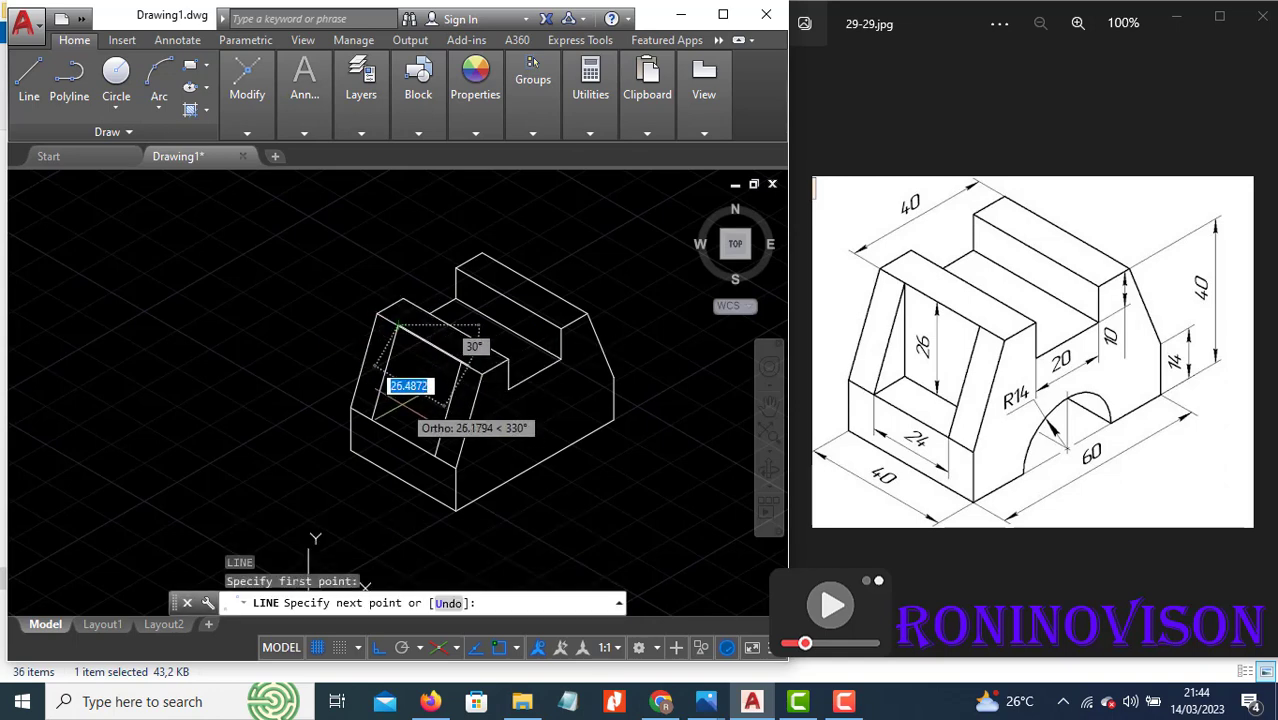
pyautogui.press('F5')
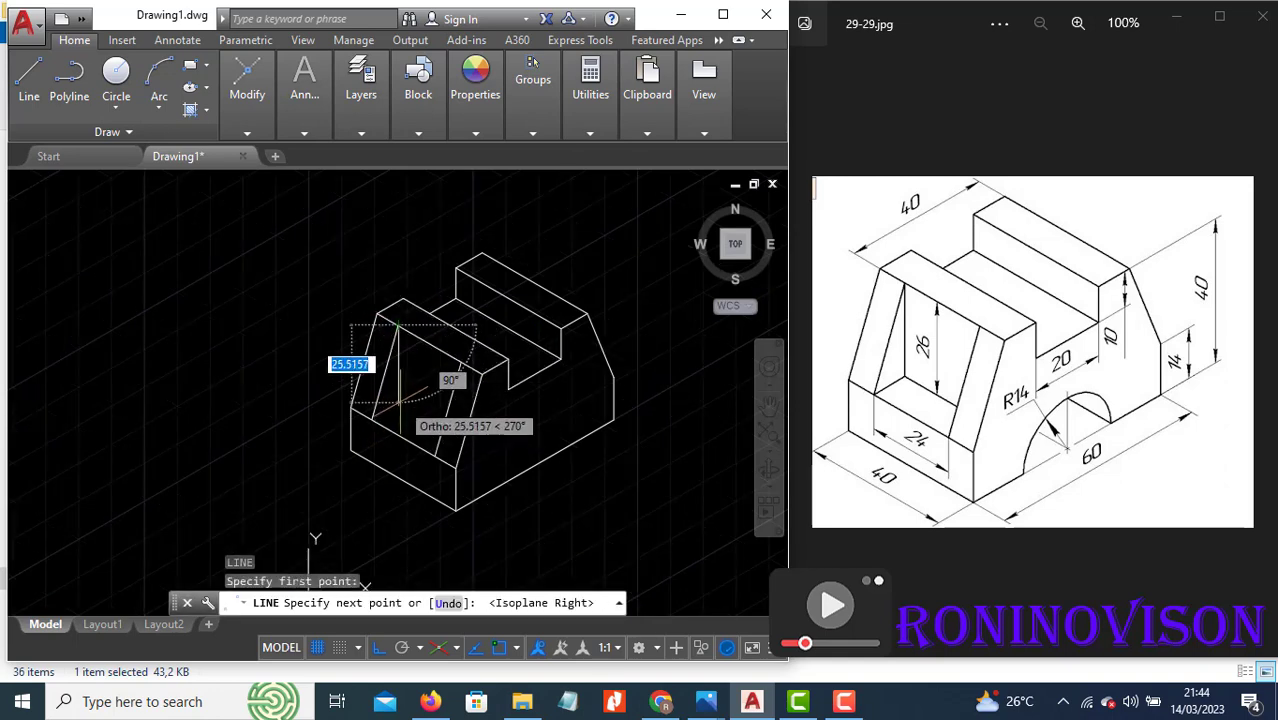
pyautogui.scroll(3, 399, 405)
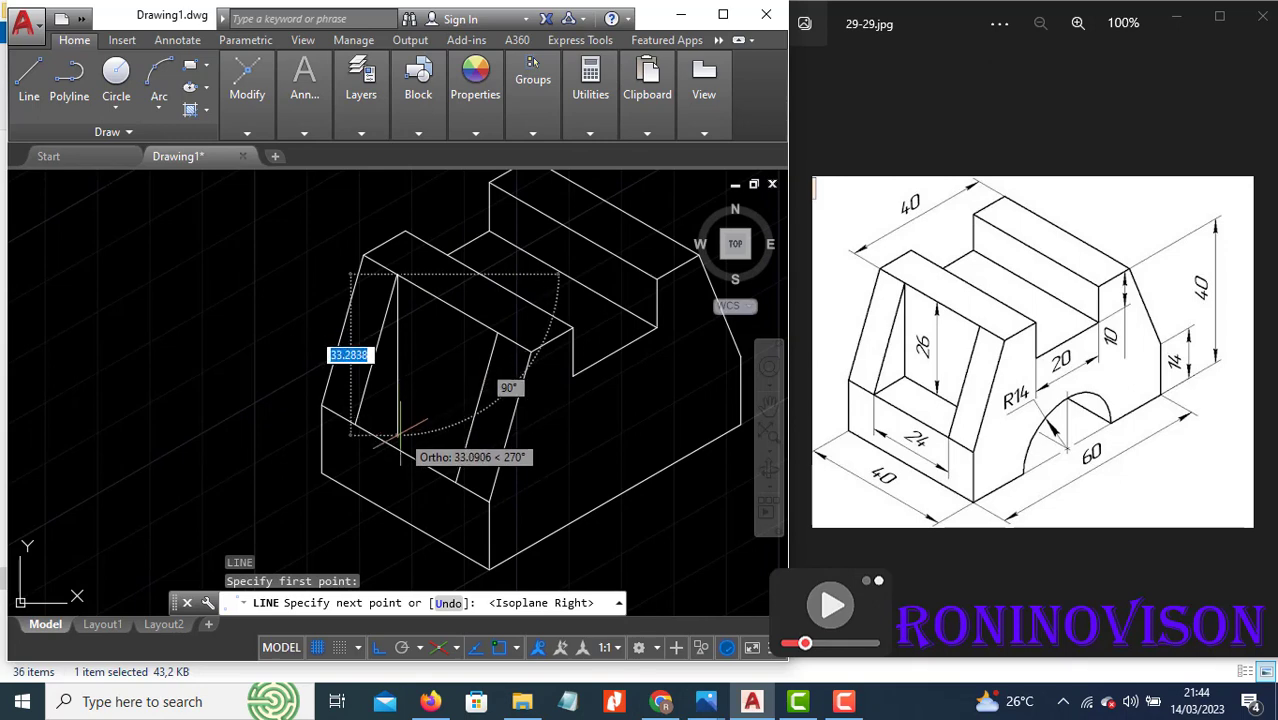
pyautogui.press('Escape')
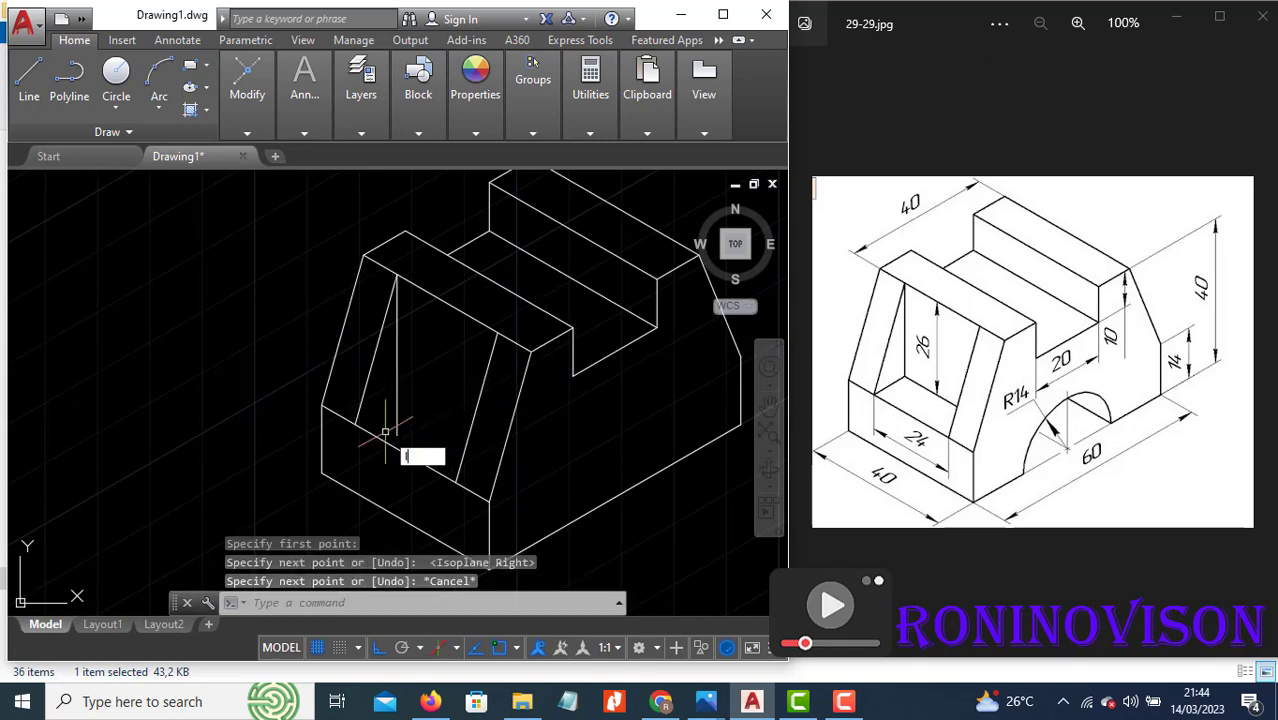
# Draw a line about 18 units long at 30° from the lower end of the recess's back sloped edge
pyautogui.press('space')
pyautogui.click(355, 423)
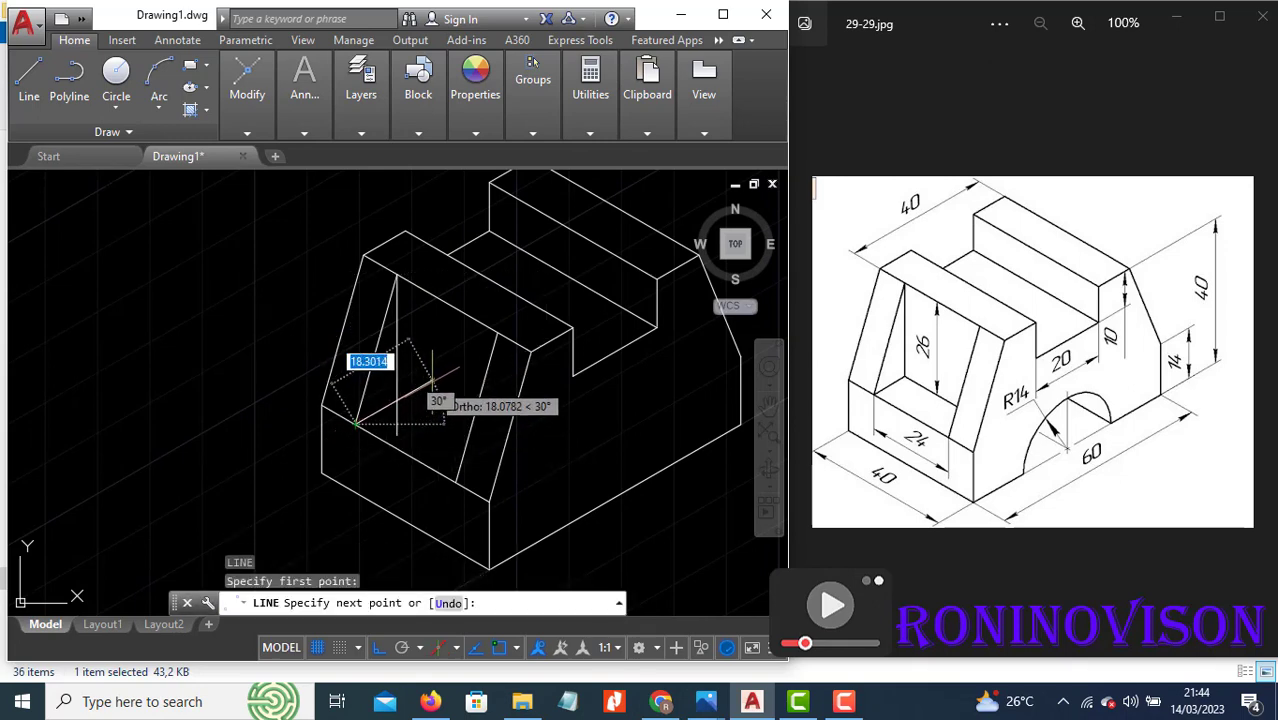
pyautogui.press('Escape')
# Trim the recess's vertical line and 30° depth line where they overrun each other, leaving a clean inner corner
pyautogui.write('tr')
pyautogui.press('space')
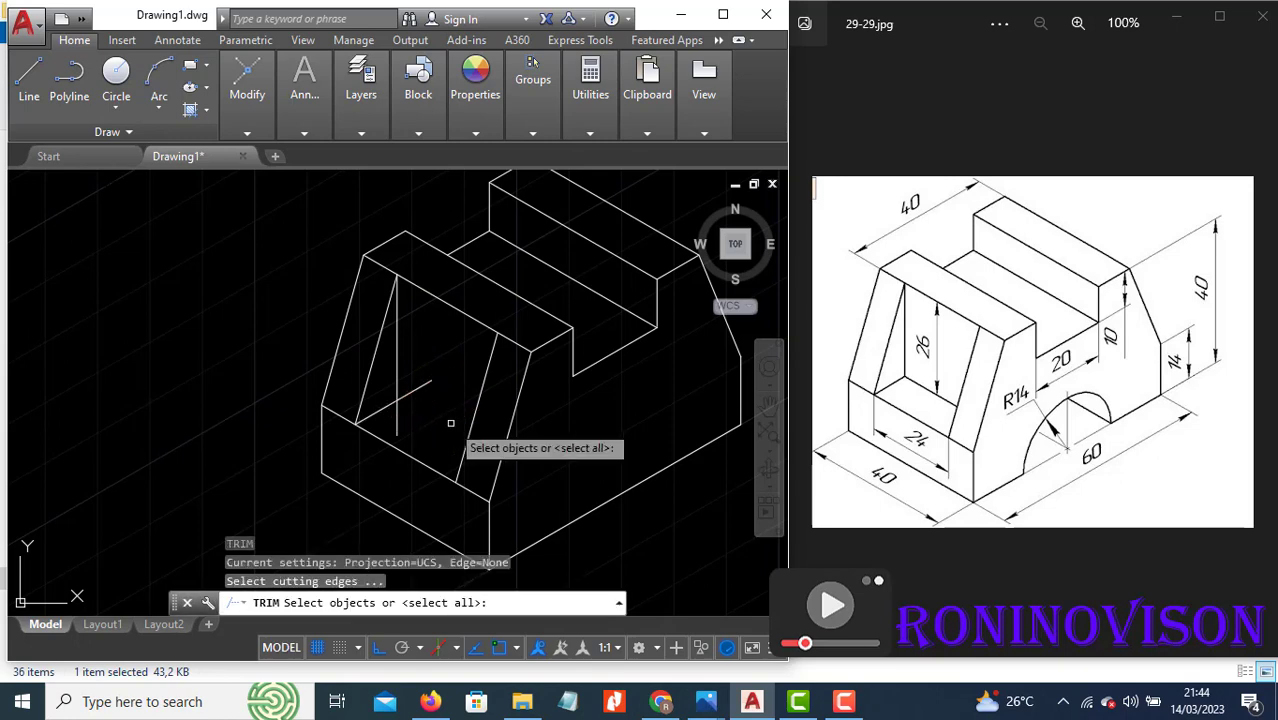
pyautogui.press('space')
pyautogui.click(418, 374)
pyautogui.click(414, 394)
pyautogui.click(411, 420)
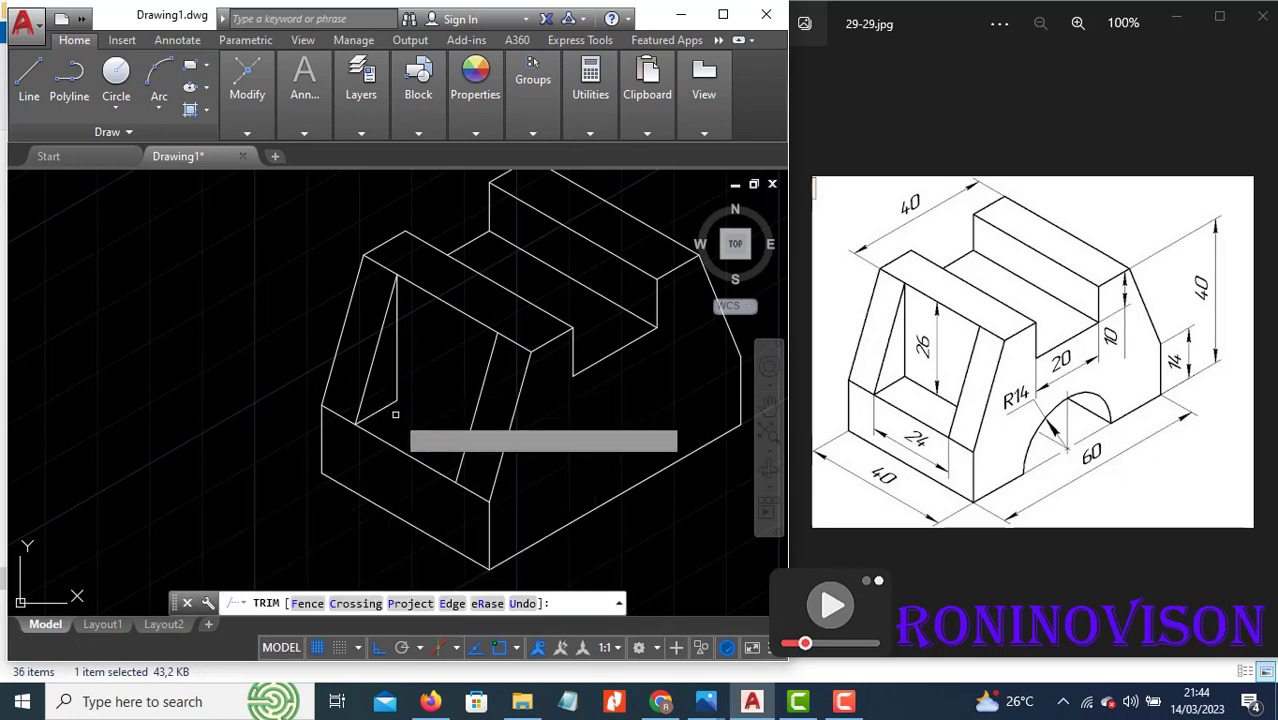
pyautogui.press('Escape')
# Draw a line about 35 units long at 330° from the recess's inner bottom corner on the left isoplane
pyautogui.write('l')
pyautogui.press('space')
pyautogui.click(397, 401)
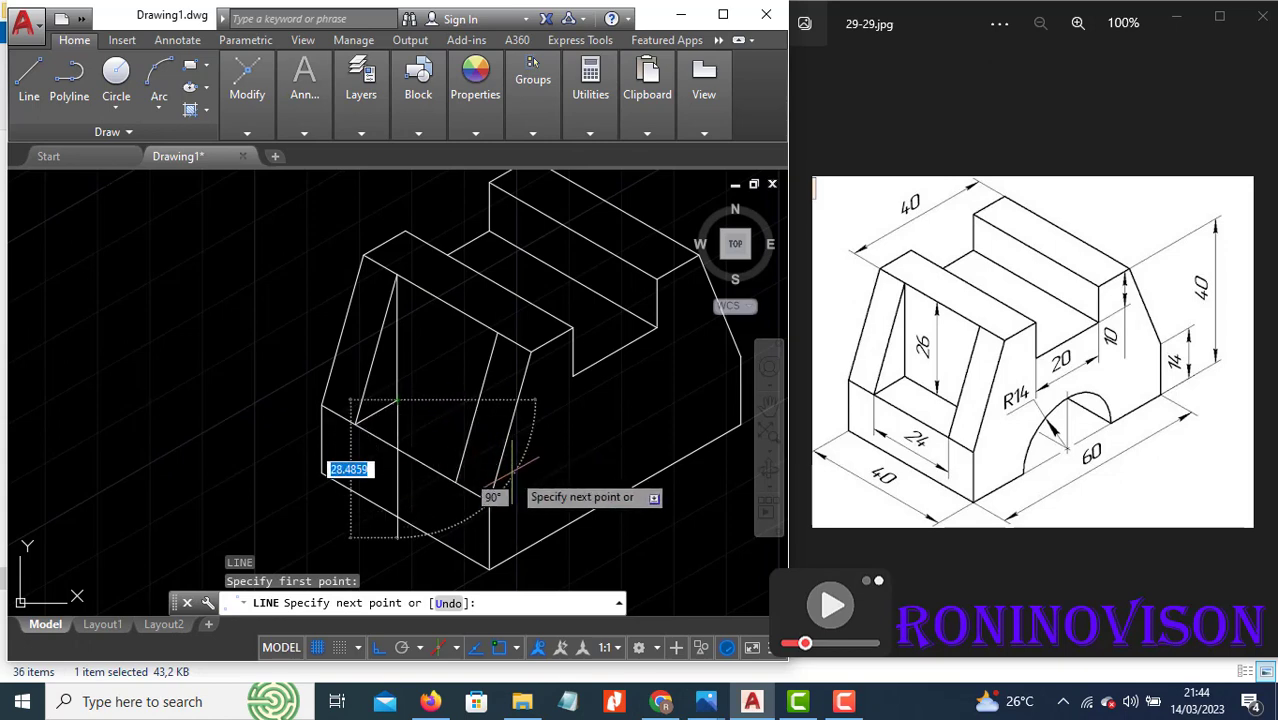
pyautogui.press('F5')
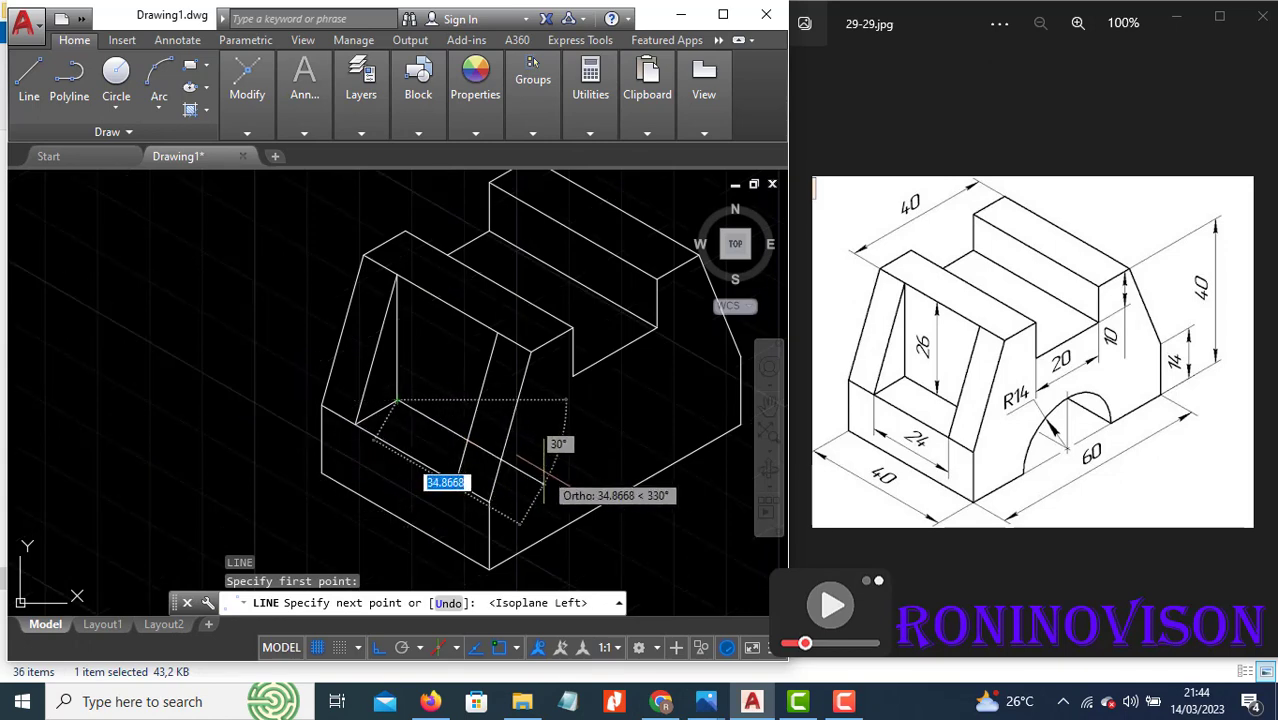
pyautogui.press('Escape')
# Trim the recess's inner bottom line back to the near inner sloped edge
pyautogui.write('tr')
pyautogui.press('space')
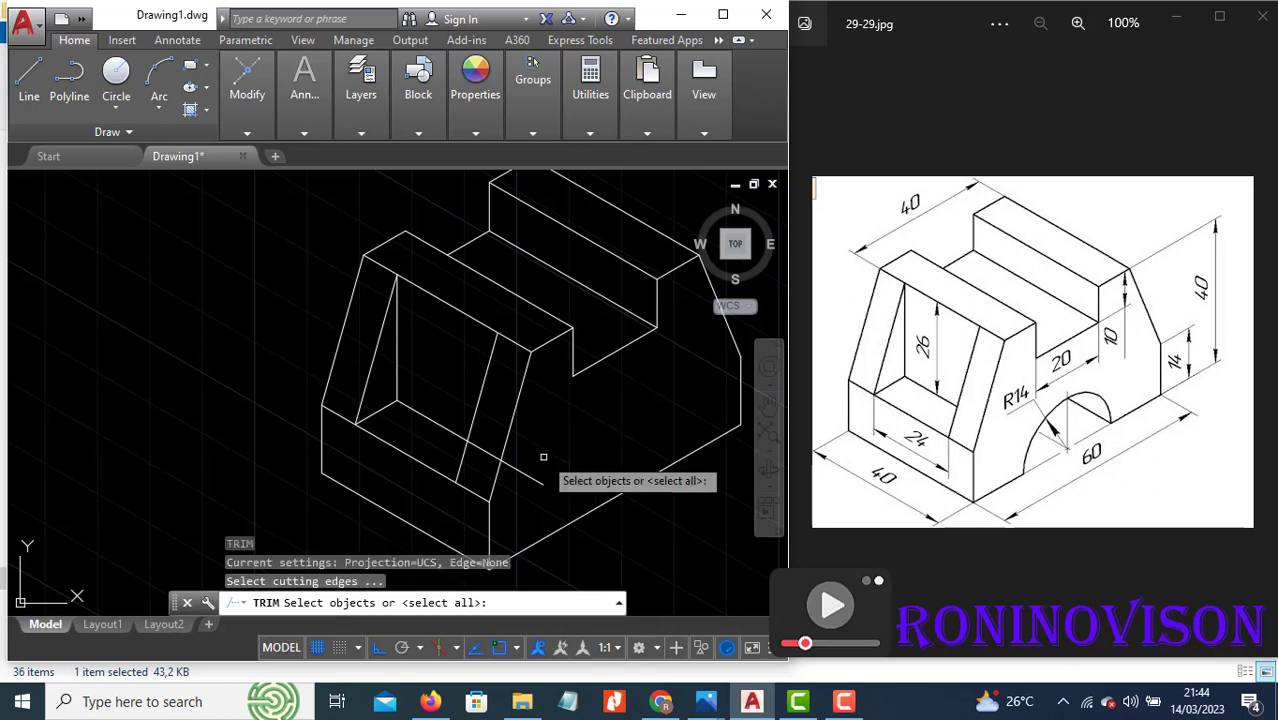
pyautogui.press('space')
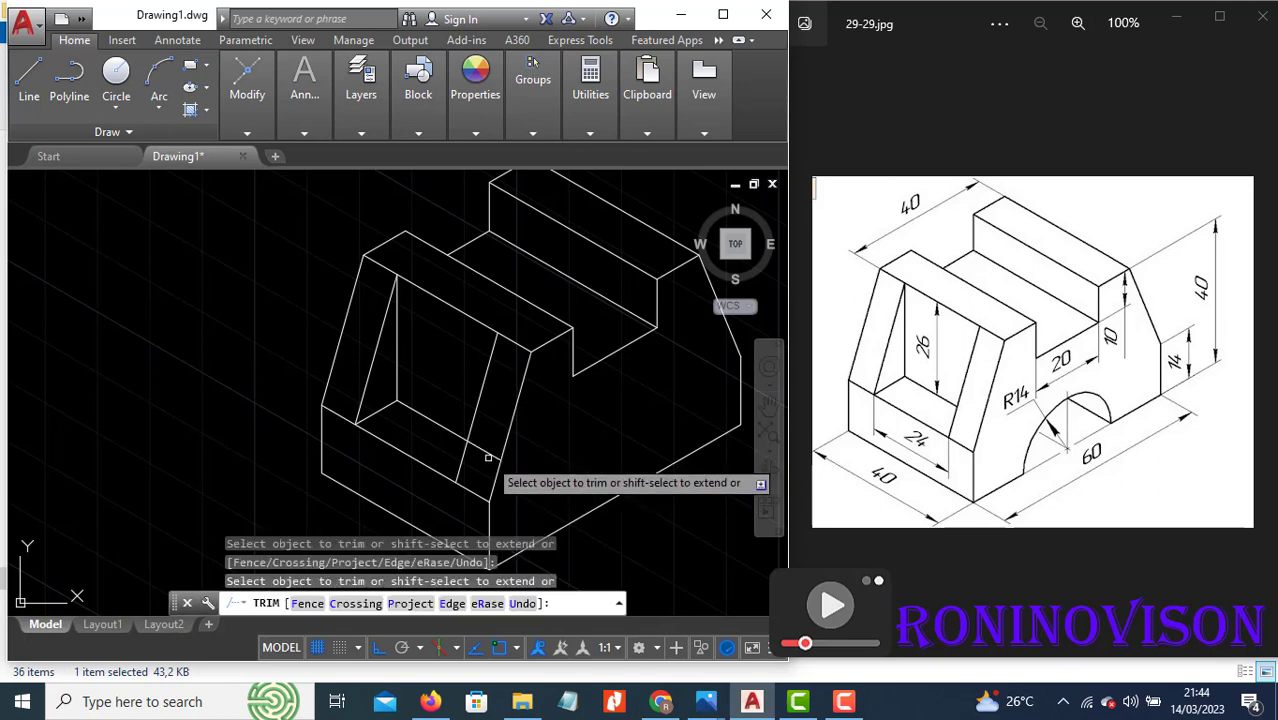
pyautogui.press('Escape')
pyautogui.scroll(-2, 469, 404)
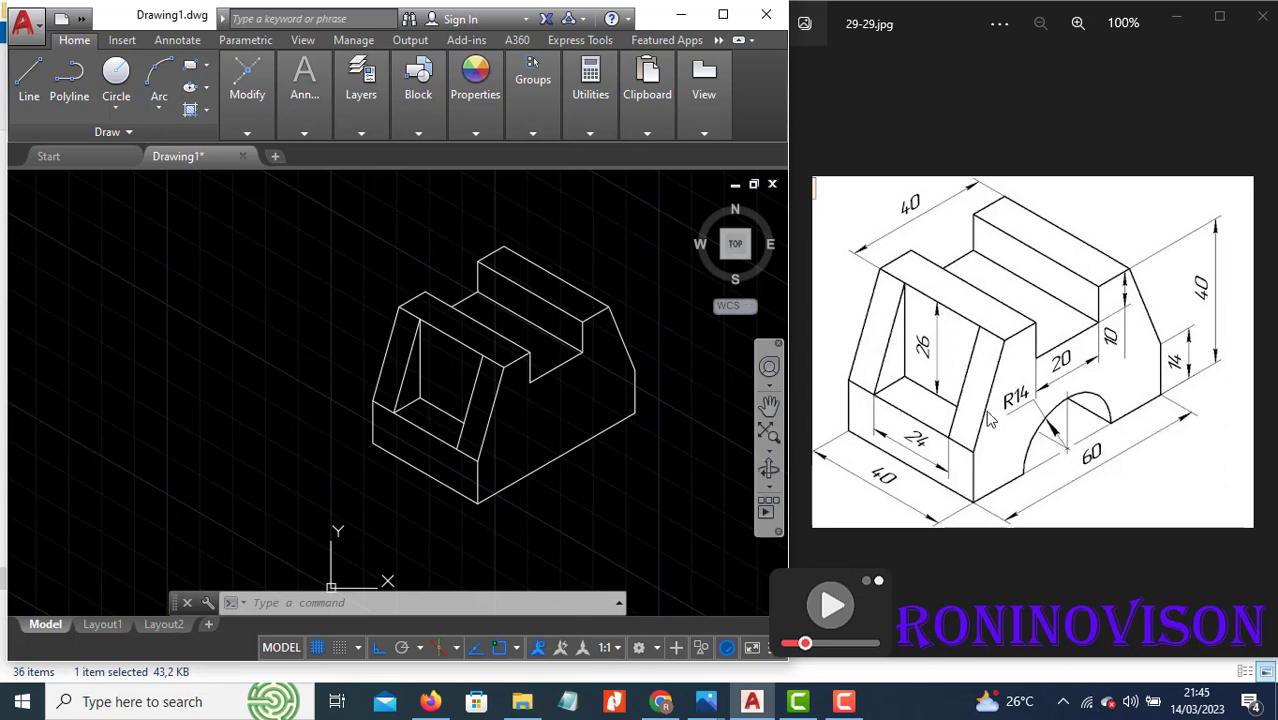
pyautogui.write('el')
pyautogui.press('Return')
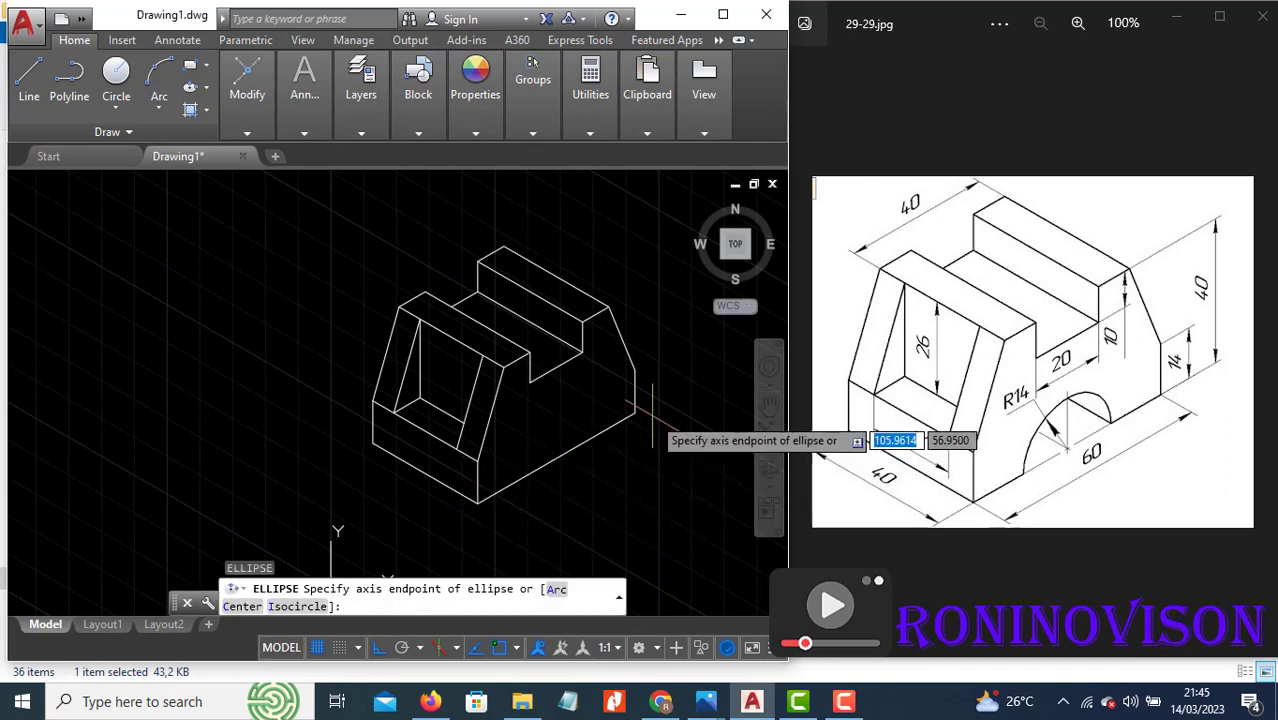
pyautogui.click(552, 456)
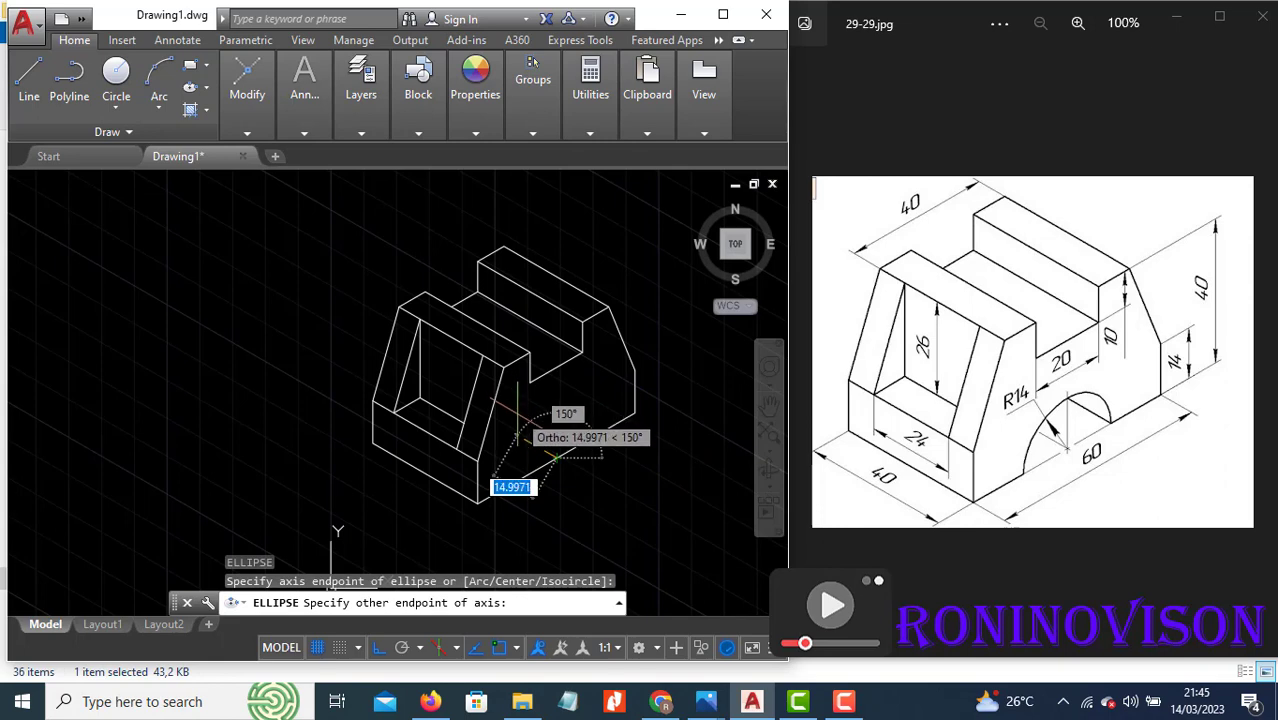
pyautogui.press('Escape')
# Draw an isocircle of radius 14 centred on the midpoint of the long side's bottom edge, on the right isoplane
pyautogui.write('el')
pyautogui.press('Return')
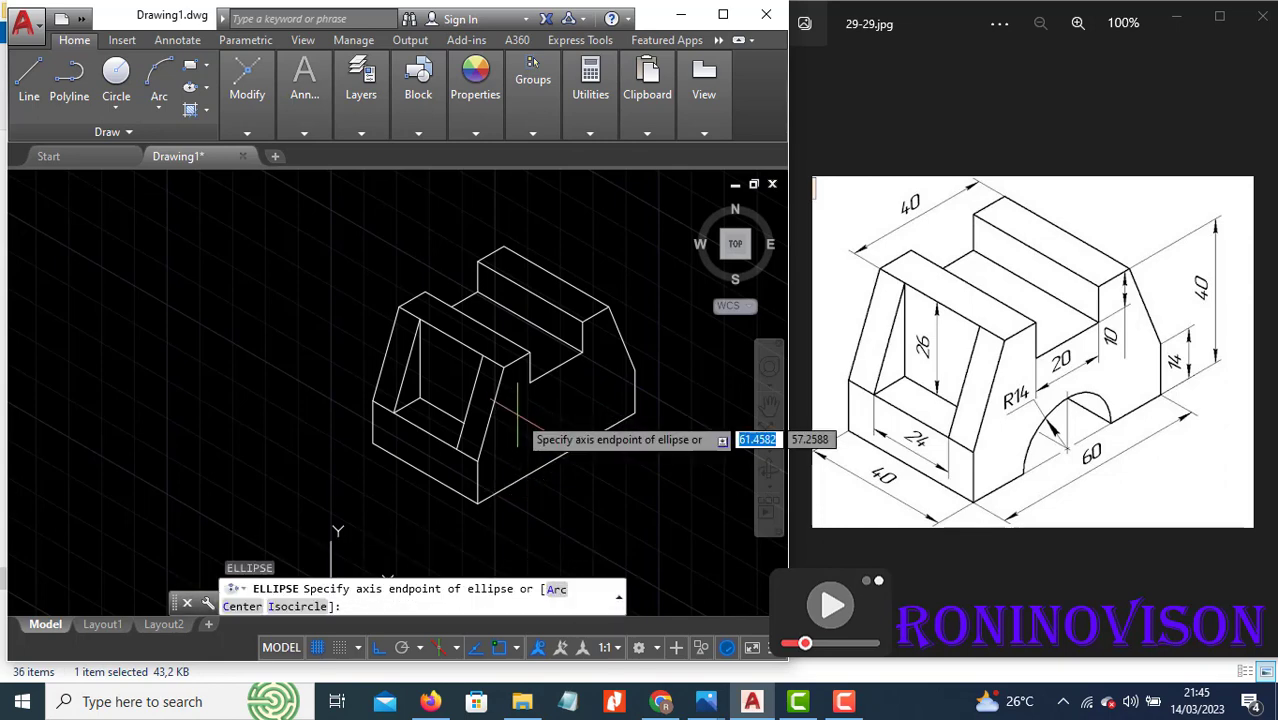
pyautogui.click(289, 607)
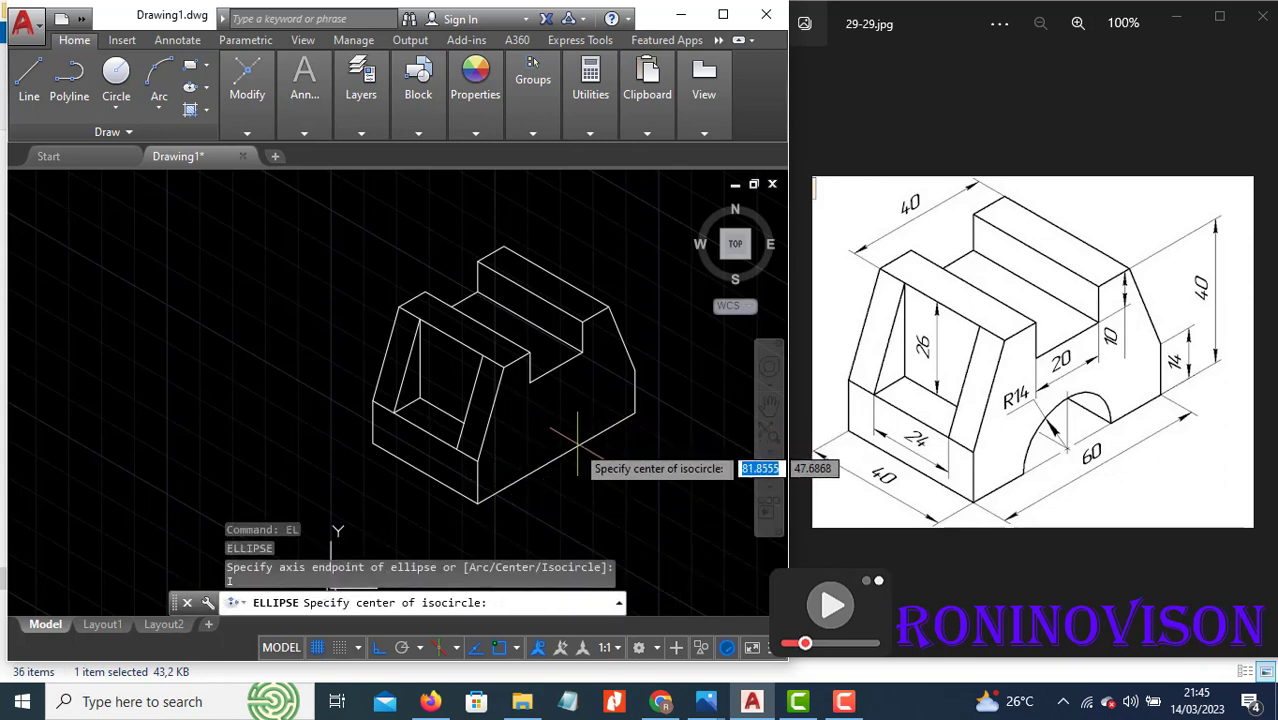
pyautogui.click(556, 458)
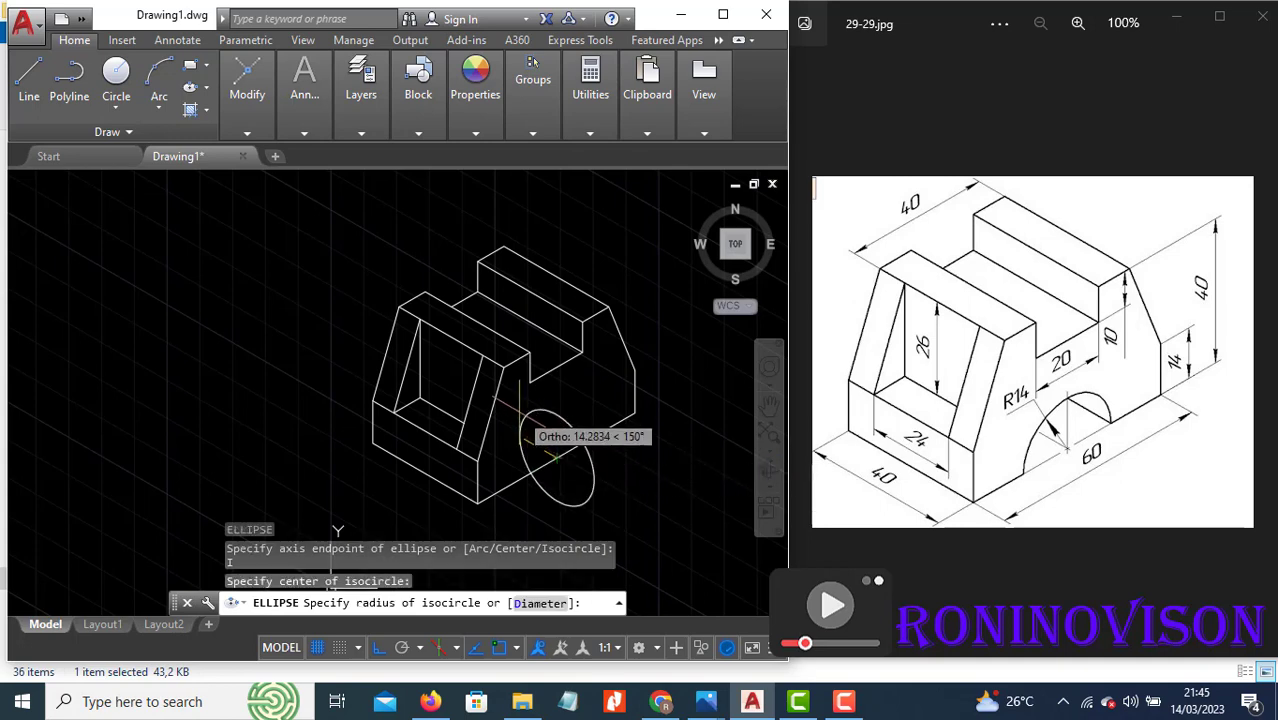
pyautogui.press('F5')
pyautogui.press('F5')
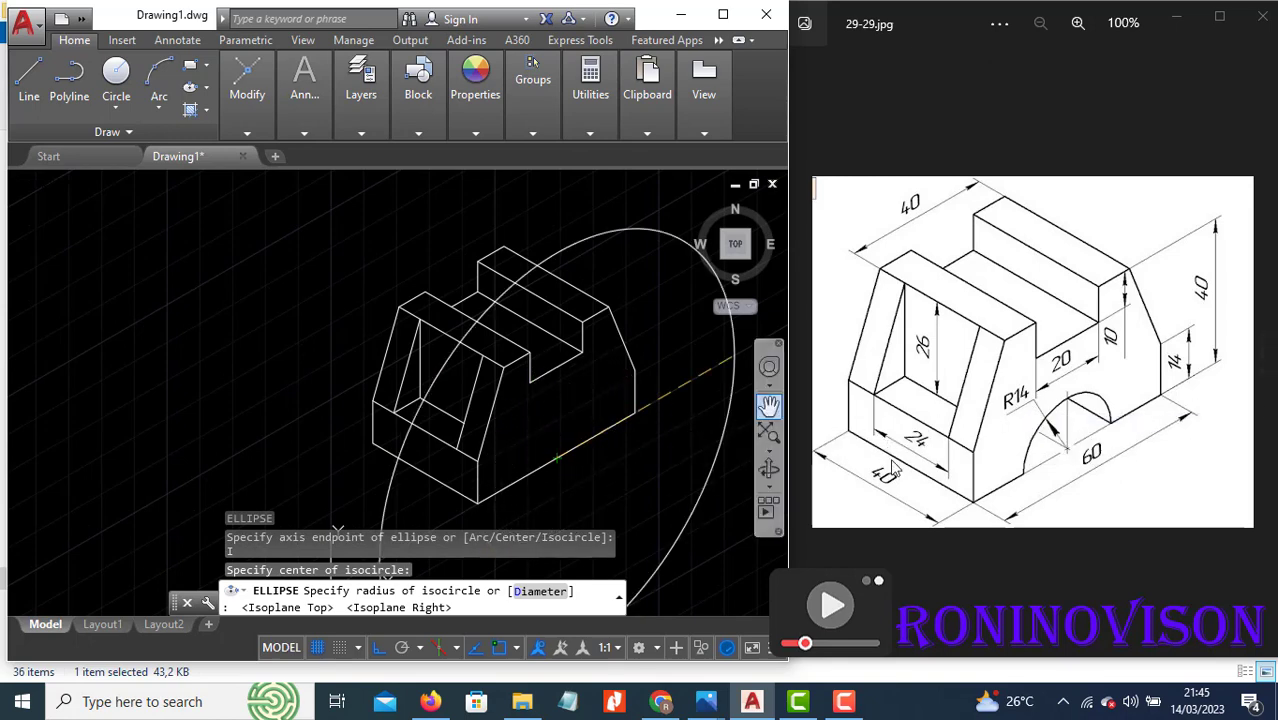
pyautogui.write('1')
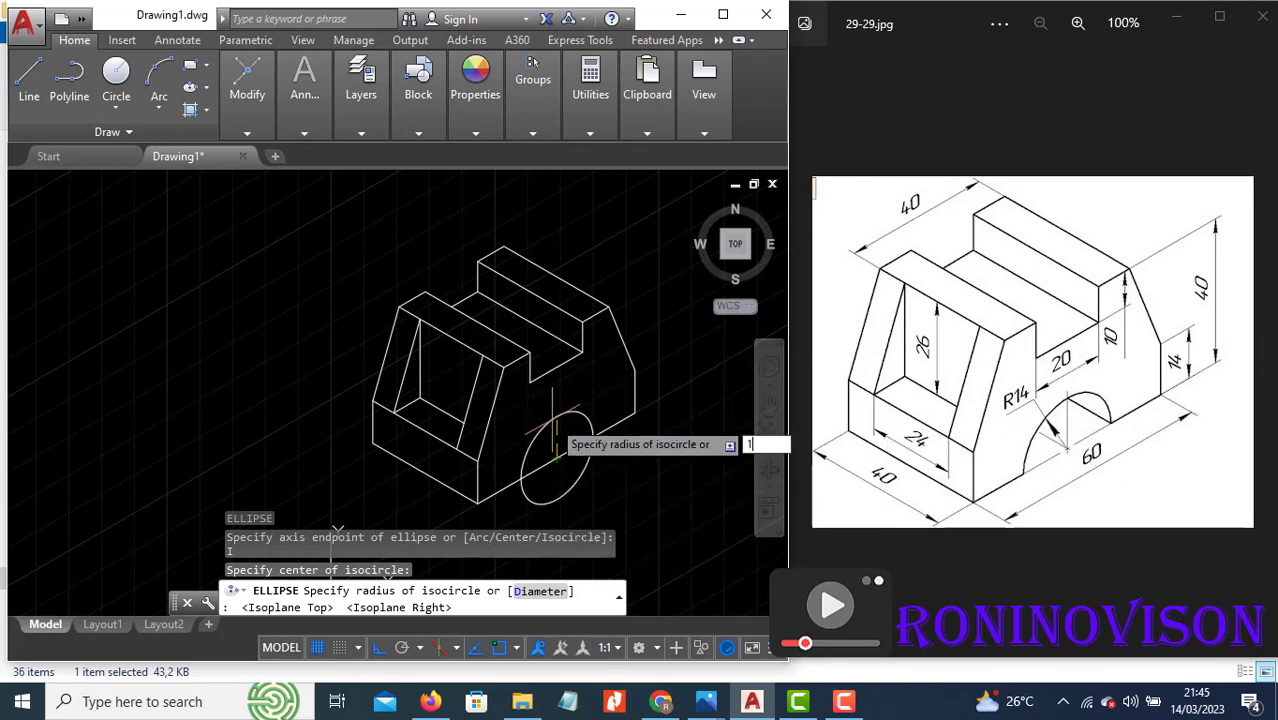
pyautogui.write('4')
pyautogui.press('Return')
# Trim the isocircle's lower half and the bottom edge inside it to form the arch opening
pyautogui.write('tr')
pyautogui.press('Return')
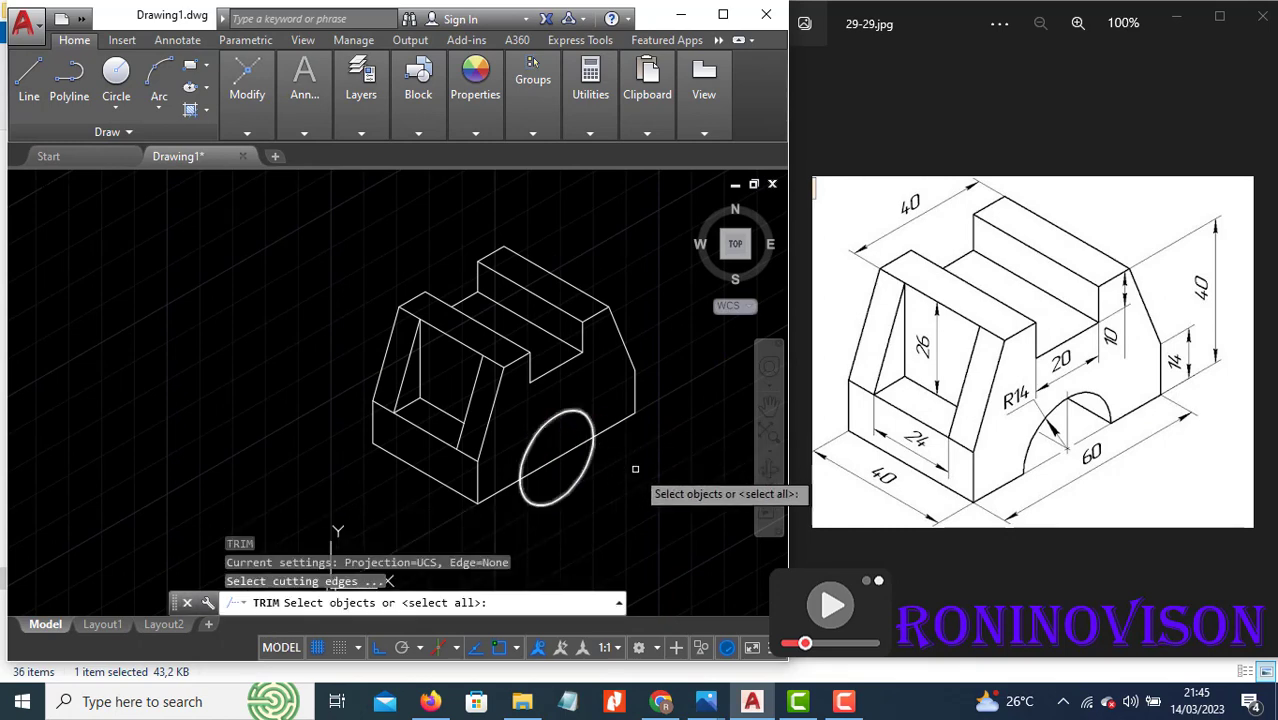
pyautogui.press('Return')
pyautogui.click(580, 458)
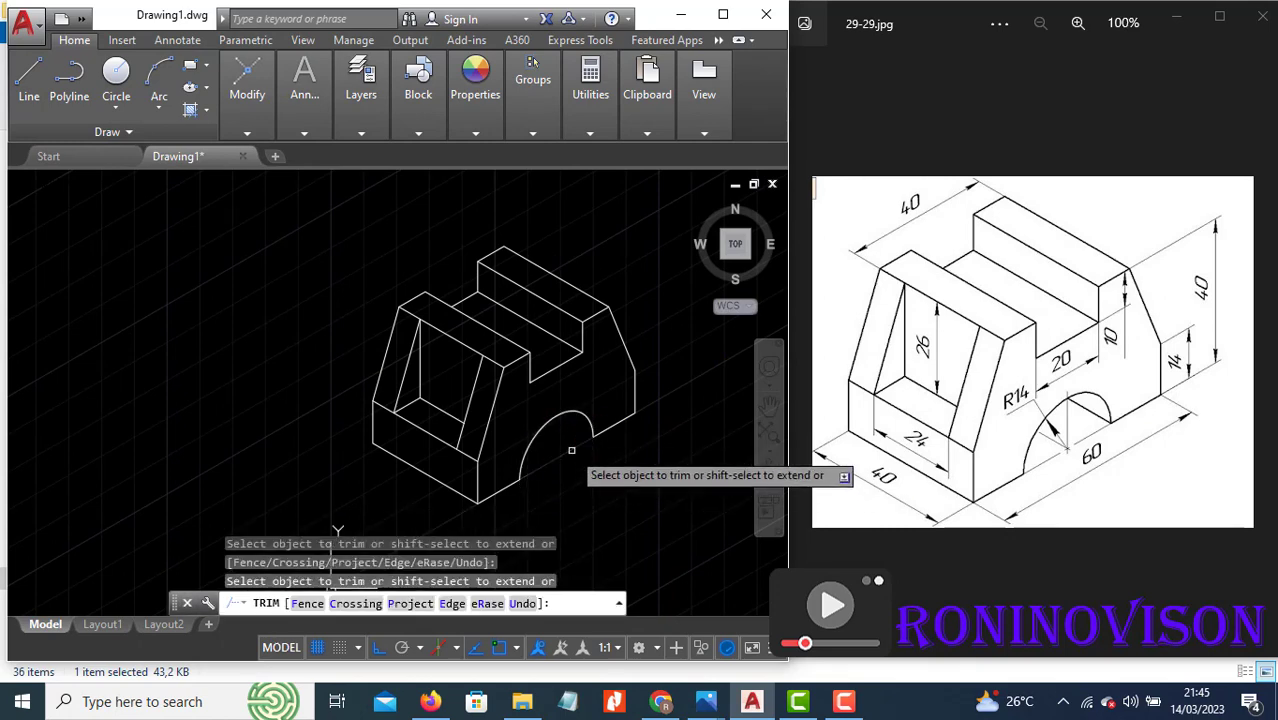
pyautogui.press('Escape')
# Draw a line about 29 units long at 150° from the arch's rear bottom end on the left isoplane
pyautogui.write('l')
pyautogui.press('Return')
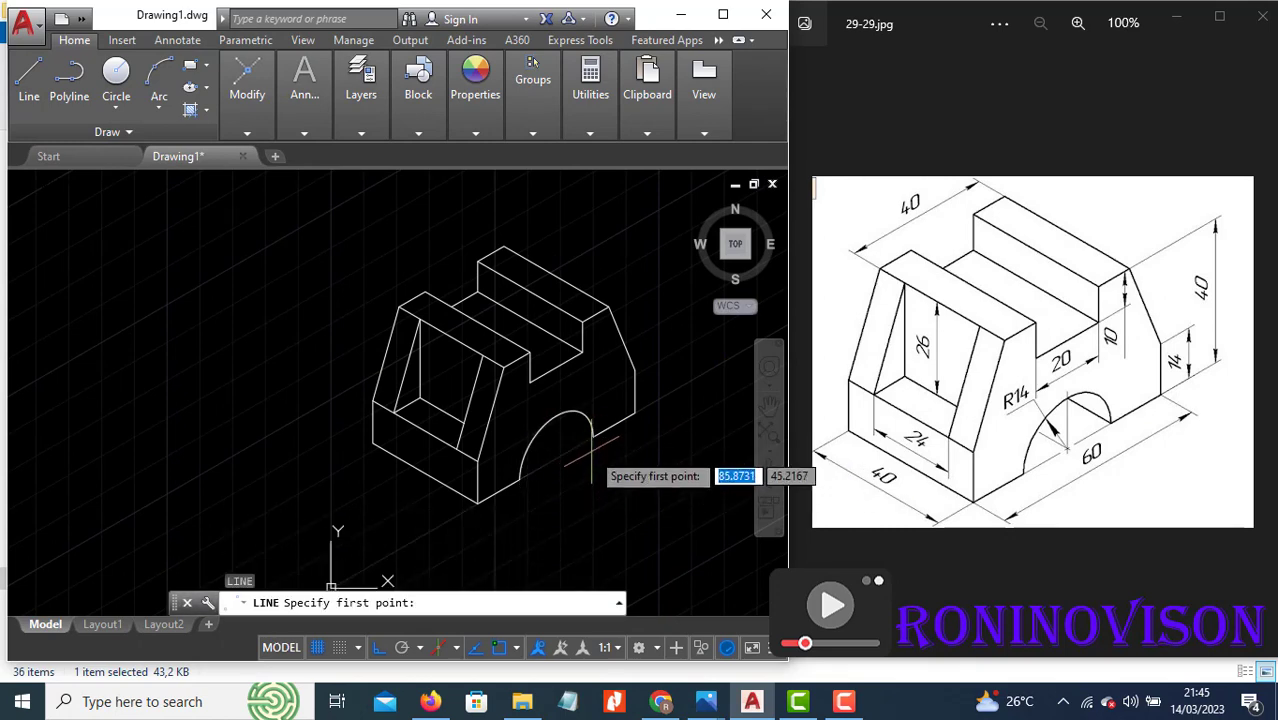
pyautogui.click(592, 436)
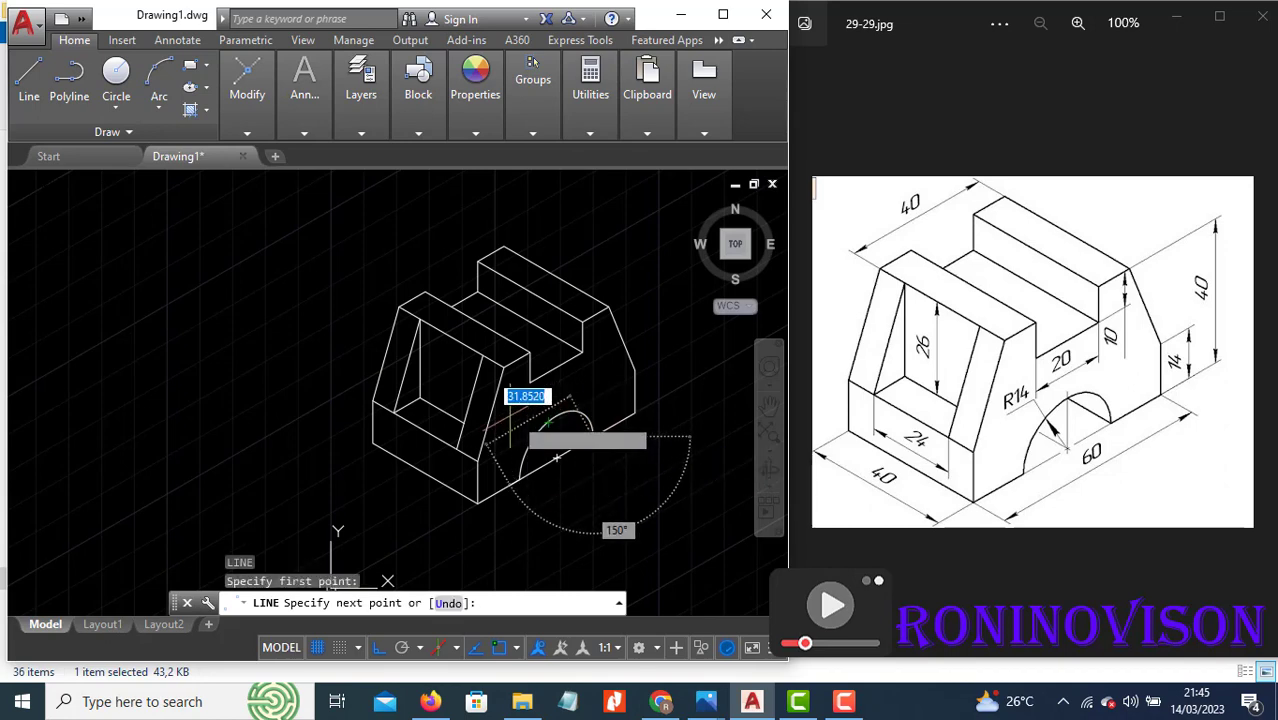
pyautogui.scroll(2, 556, 456)
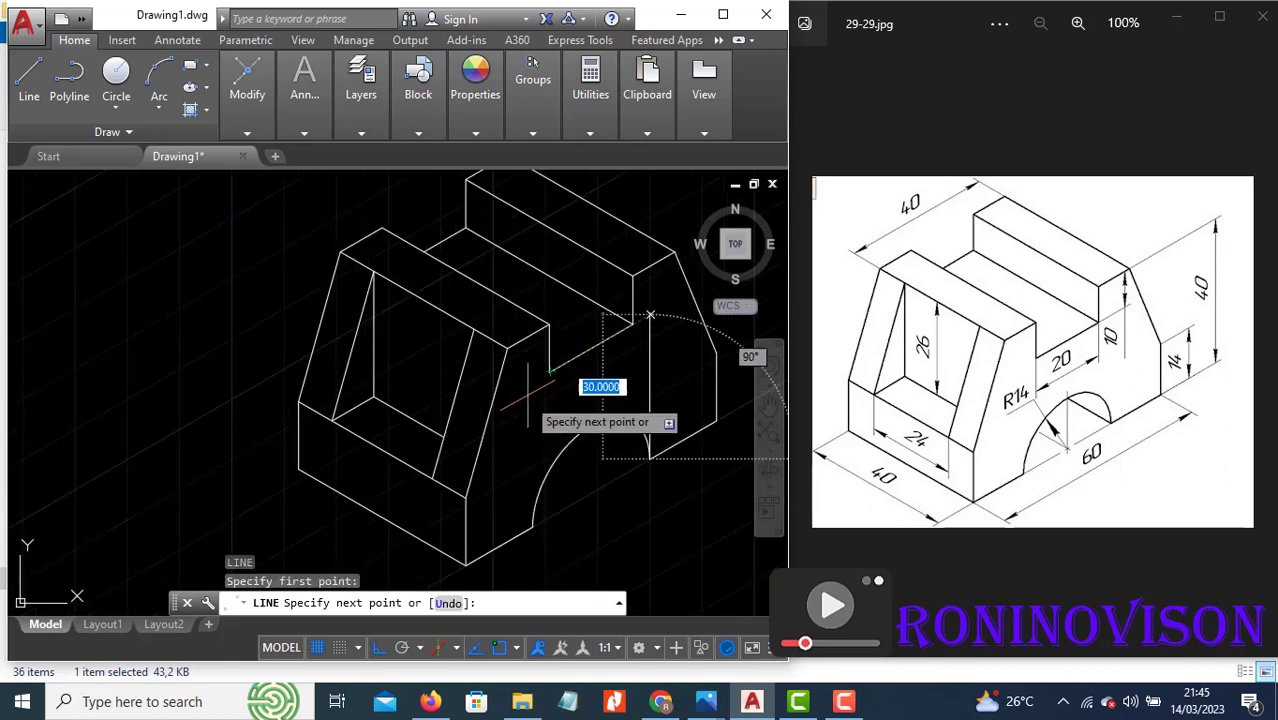
pyautogui.press('F5')
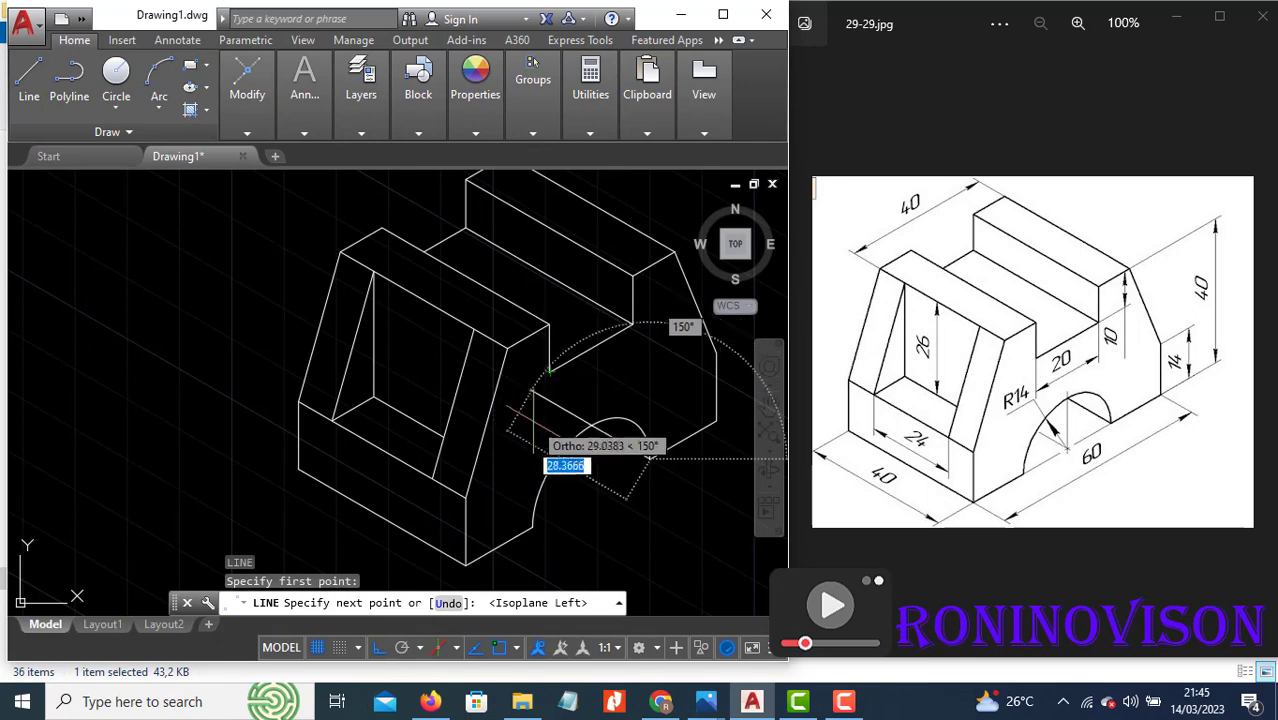
pyautogui.press('Escape')
# Trim the arch's depth line where it extends beyond the arch opening
pyautogui.write('tr')
pyautogui.press('Return')
pyautogui.press('Return')
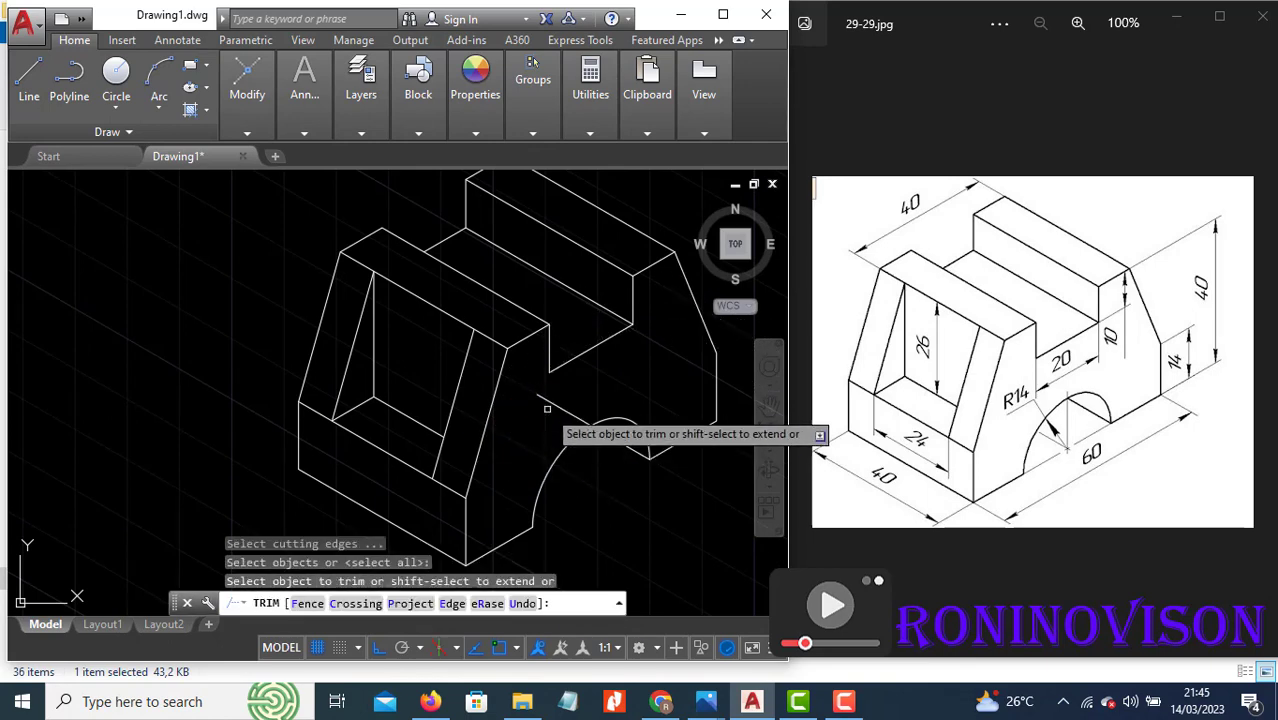
pyautogui.press('Escape')
# Add an aligned dimension from the front rail's far outer top corner to the rear rail's far outer top corner, offset outside the block
pyautogui.scroll(-4, 503, 440)
pyautogui.scroll(4, 503, 440)
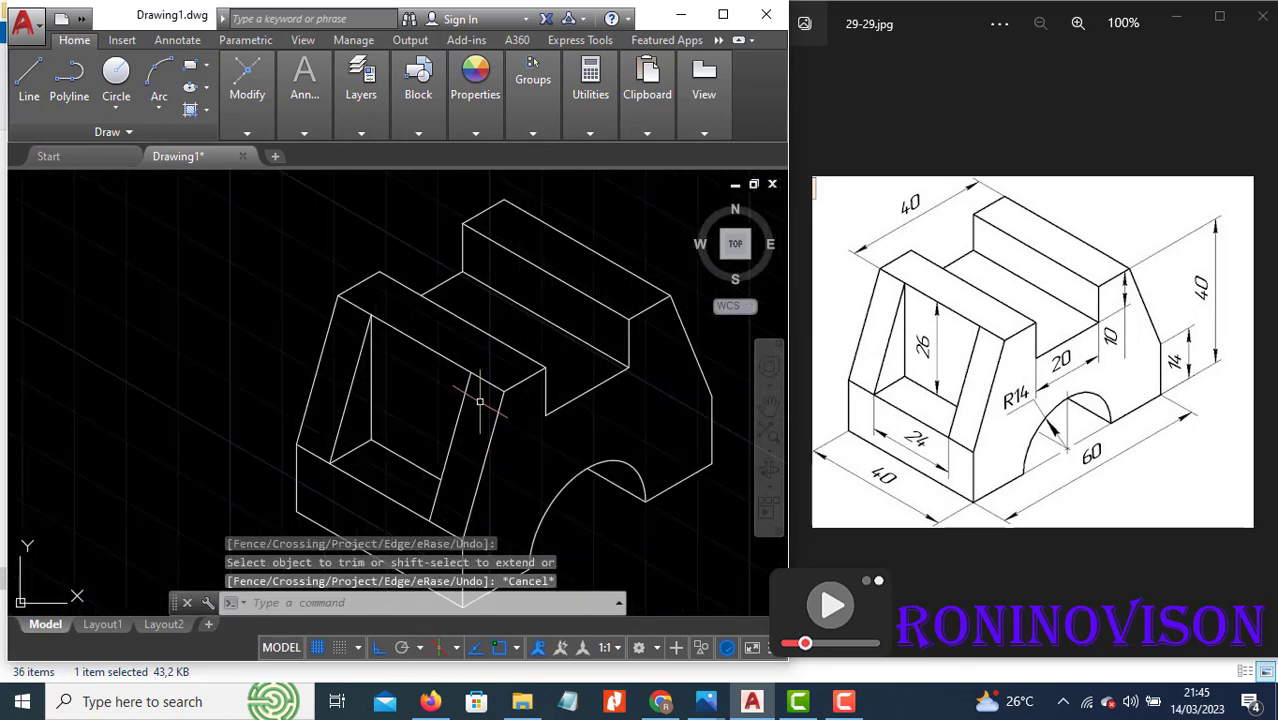
pyautogui.scroll(-2, 477, 408)
pyautogui.scroll(3, 488, 450)
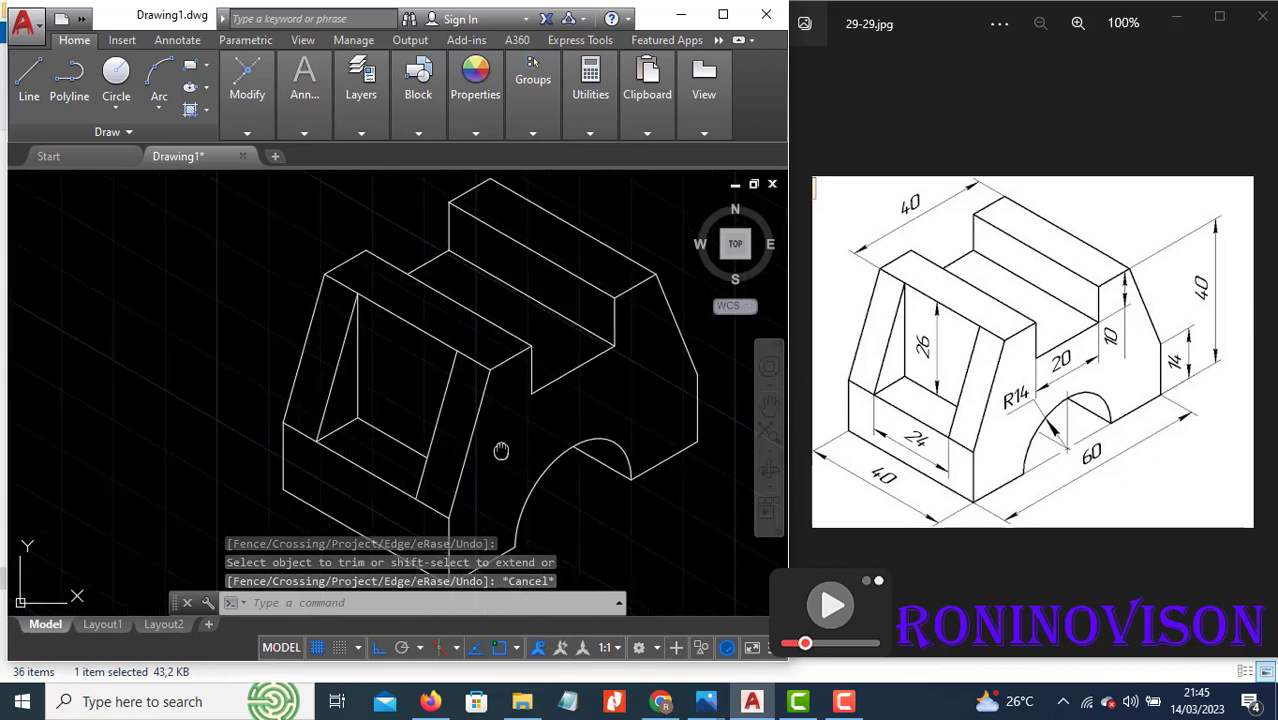
pyautogui.moveTo(522, 408); pyautogui.dragTo(483, 430, button='middle')
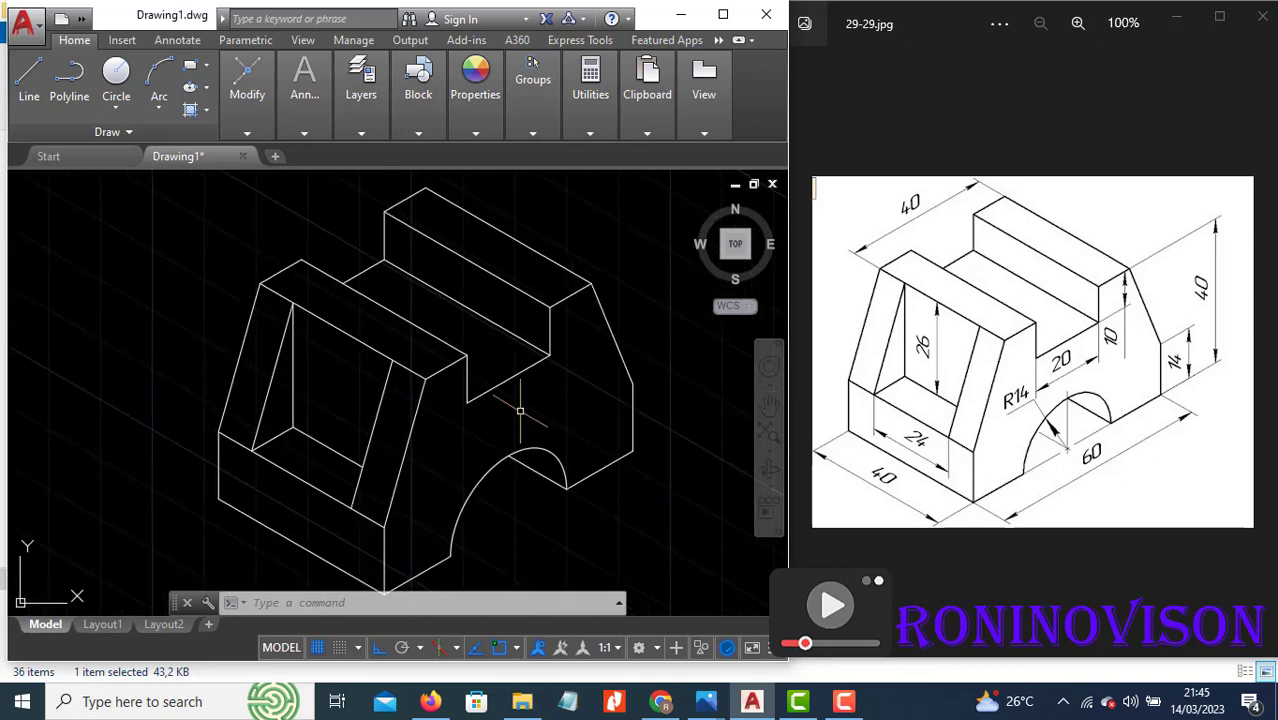
pyautogui.moveTo(378, 146)
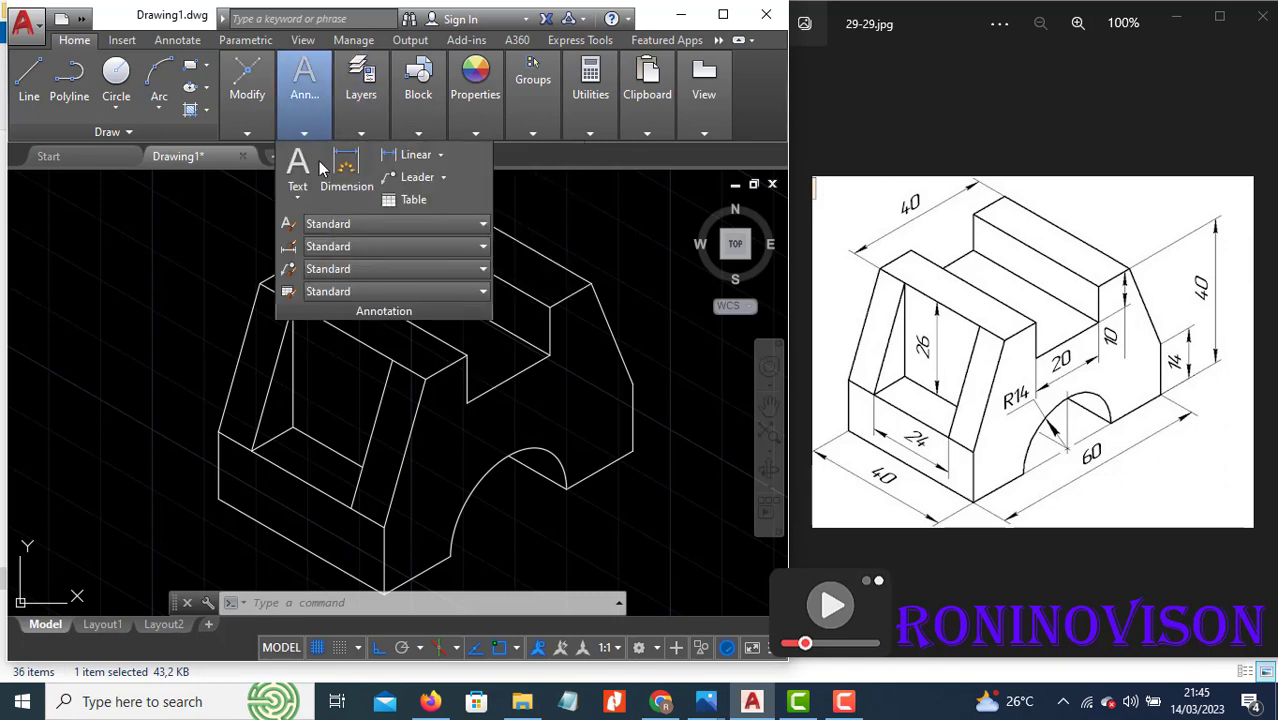
pyautogui.click(442, 156)
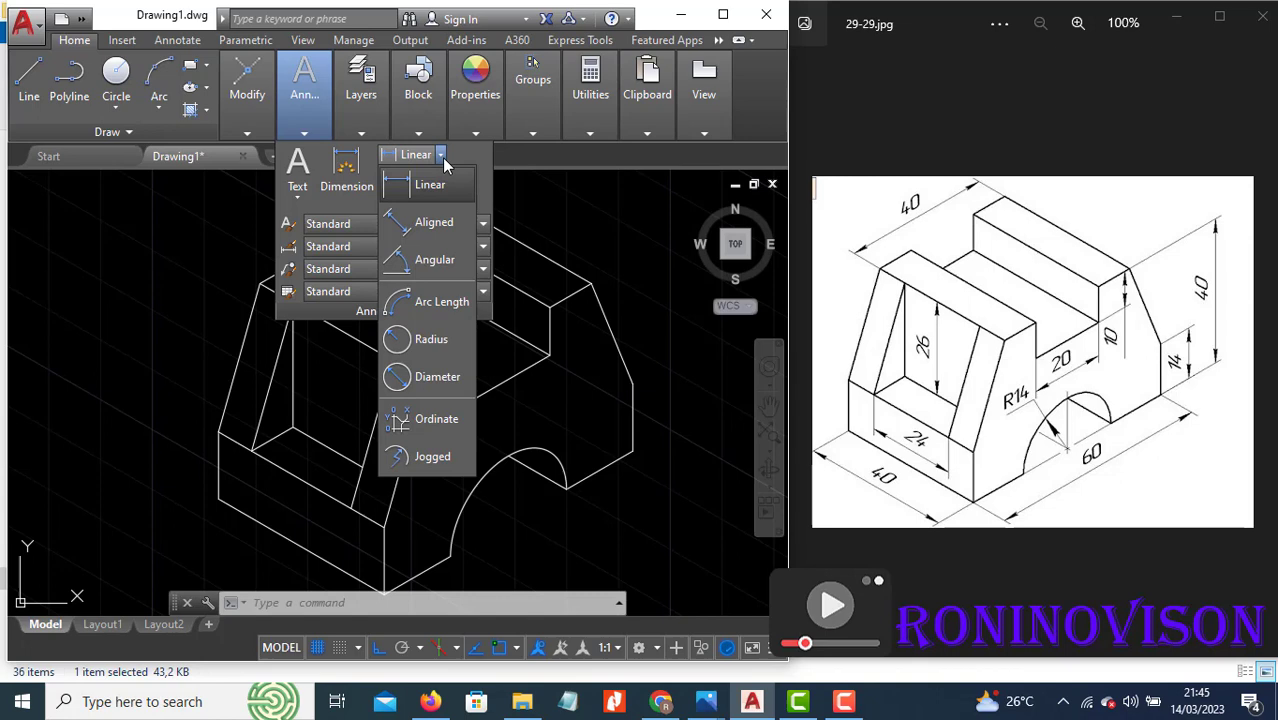
pyautogui.click(432, 221)
pyautogui.click(260, 283)
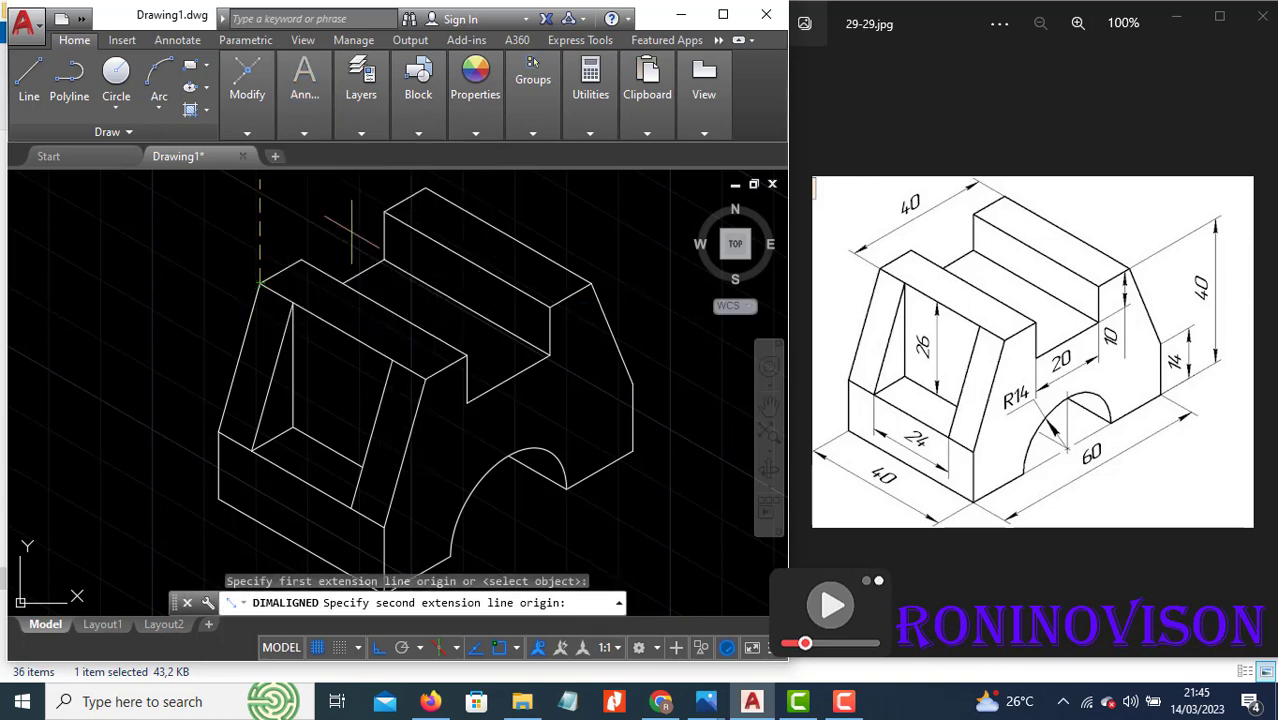
pyautogui.click(425, 187)
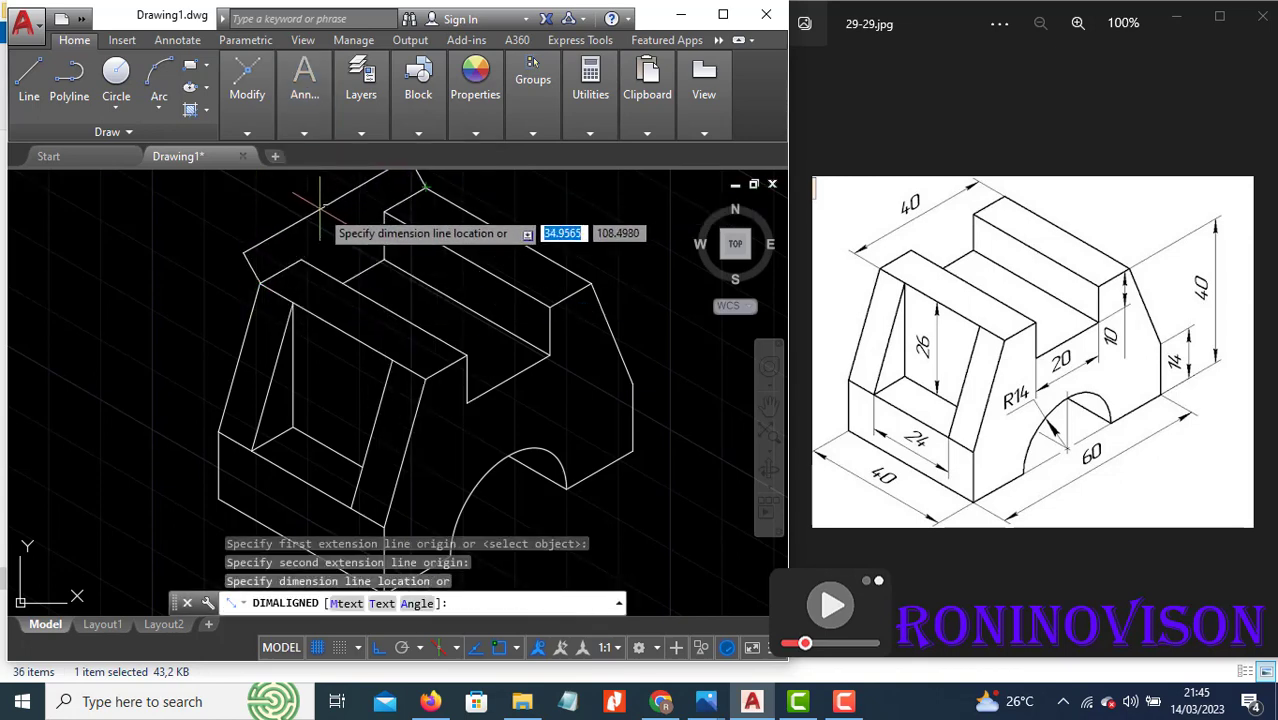
pyautogui.click(320, 207)
# In the Standard dimension style, set text height 3, offset from dimension line 1, ISO standard alignment and vertical placement Above
pyautogui.scroll(-1, 330, 215)
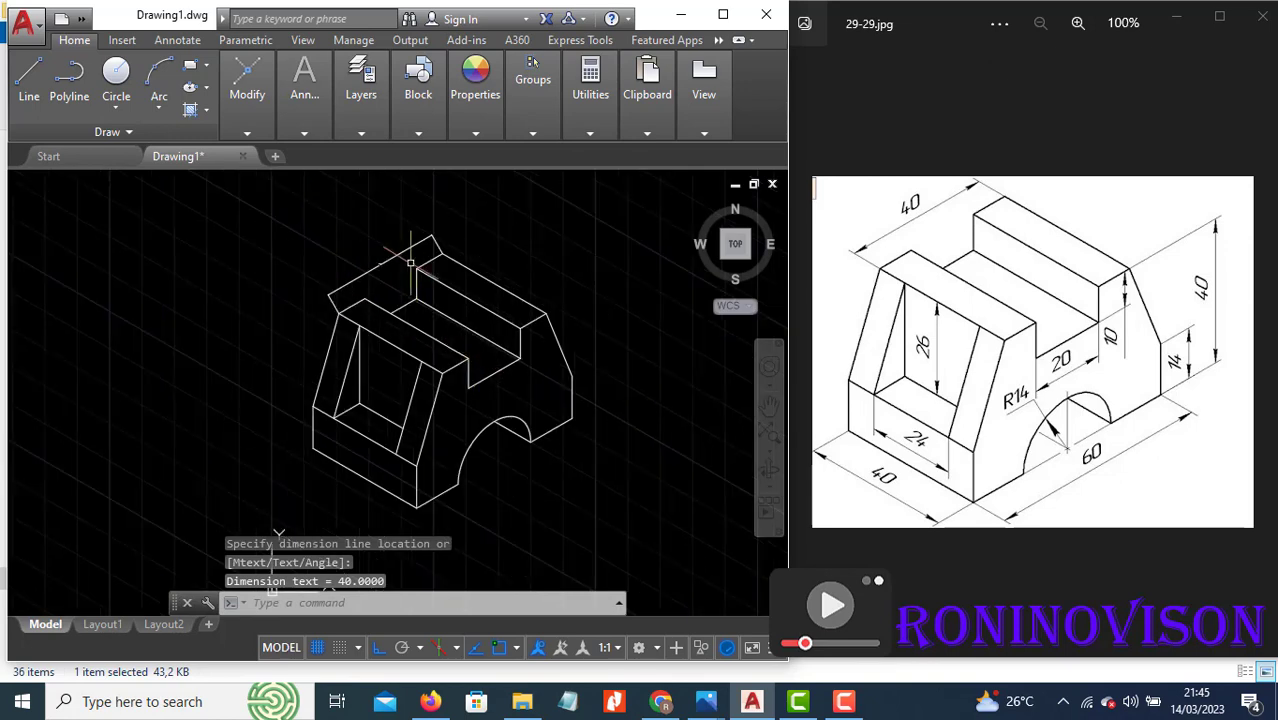
pyautogui.scroll(1, 405, 268)
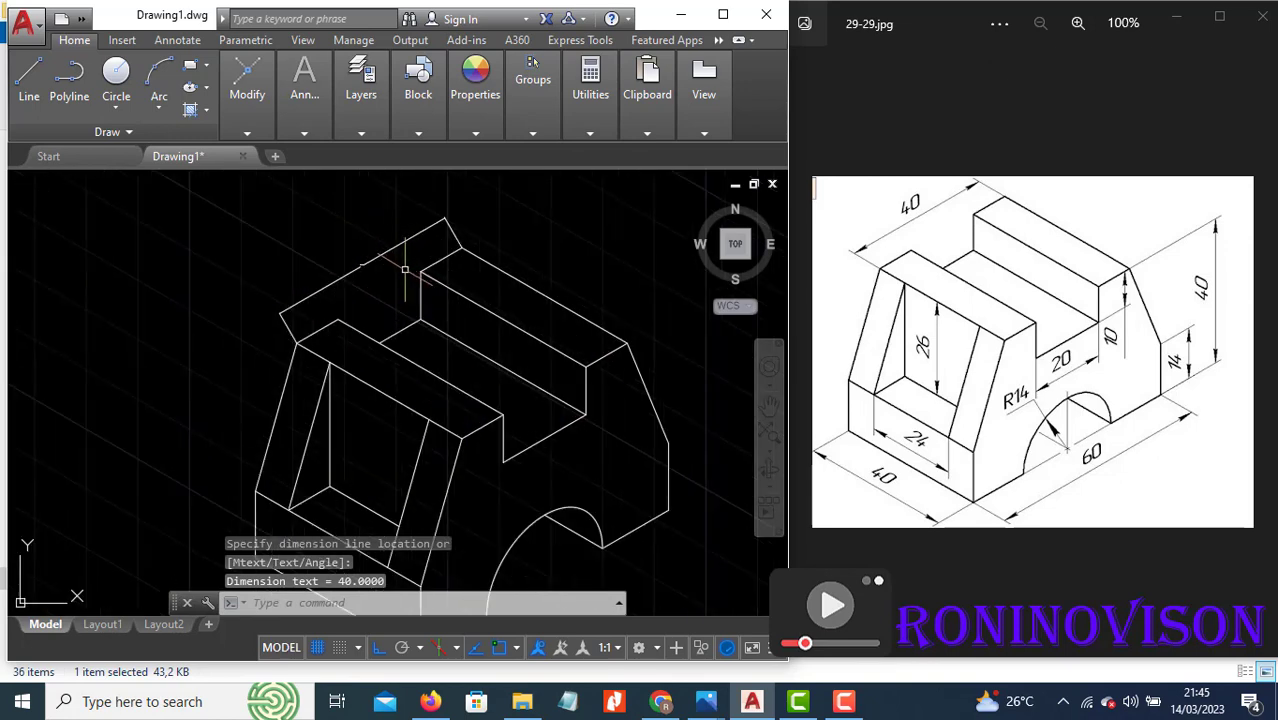
pyautogui.click(300, 132)
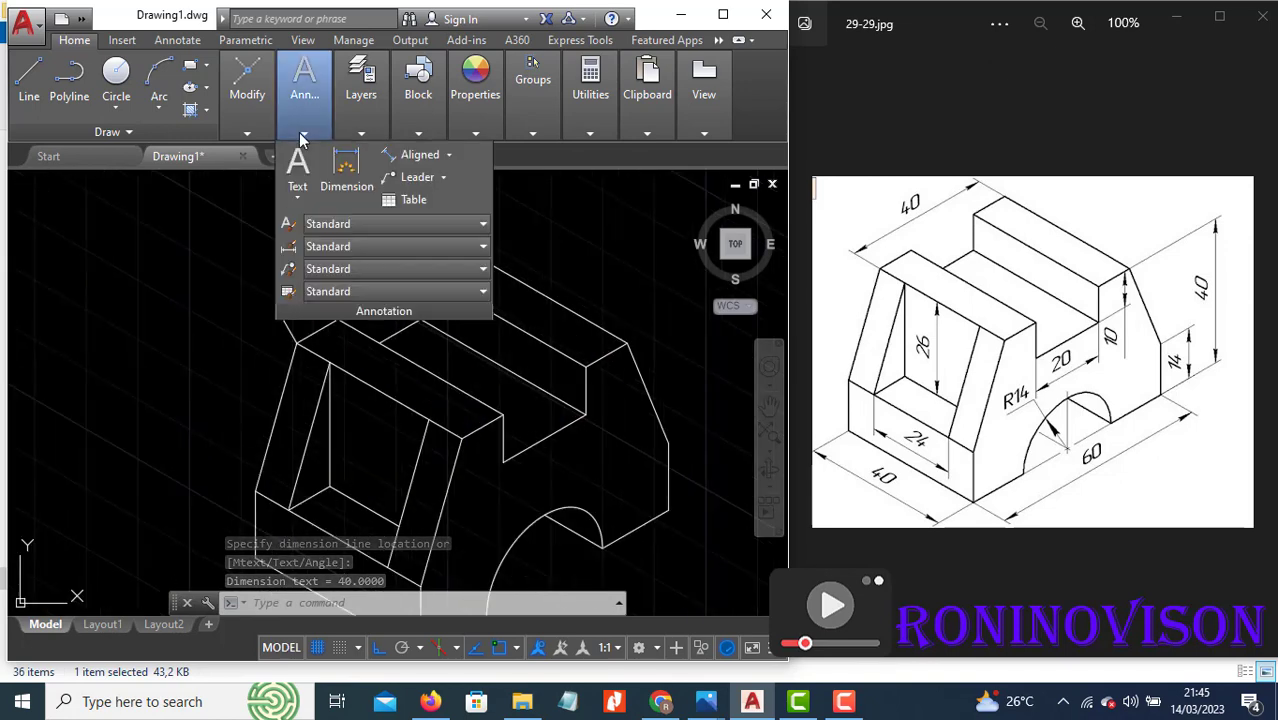
pyautogui.click(412, 252)
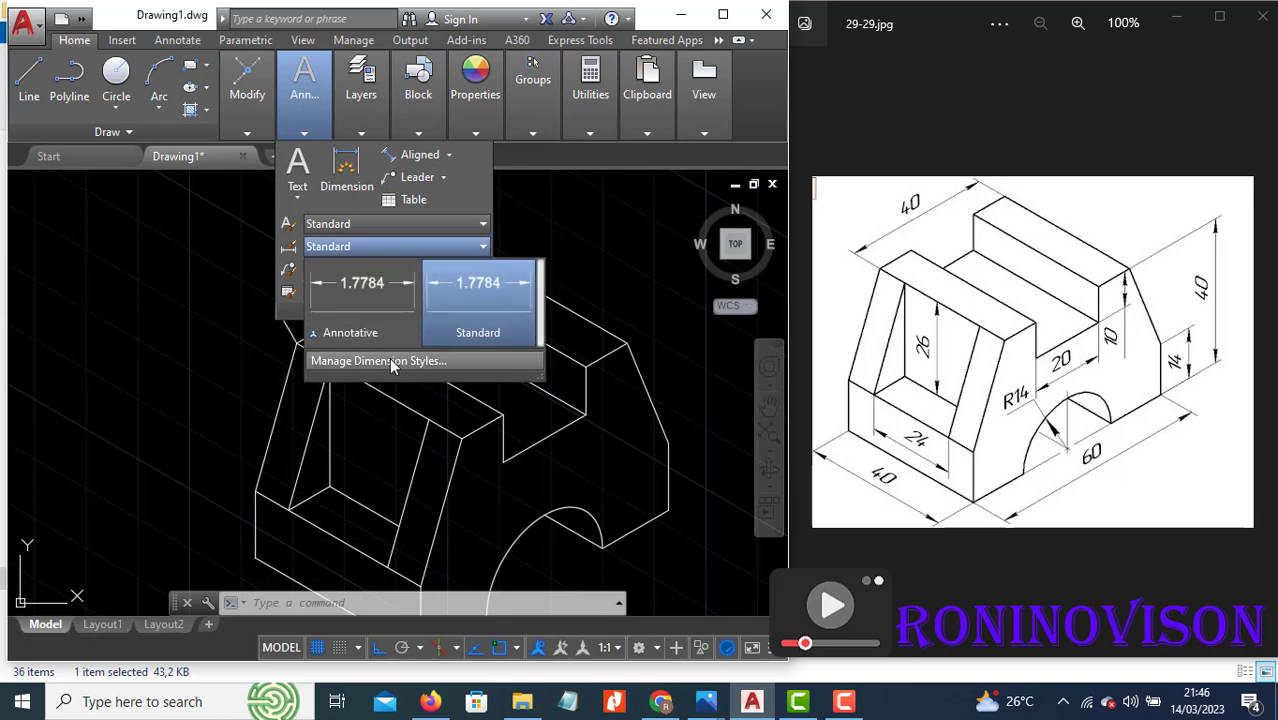
pyautogui.click(389, 358)
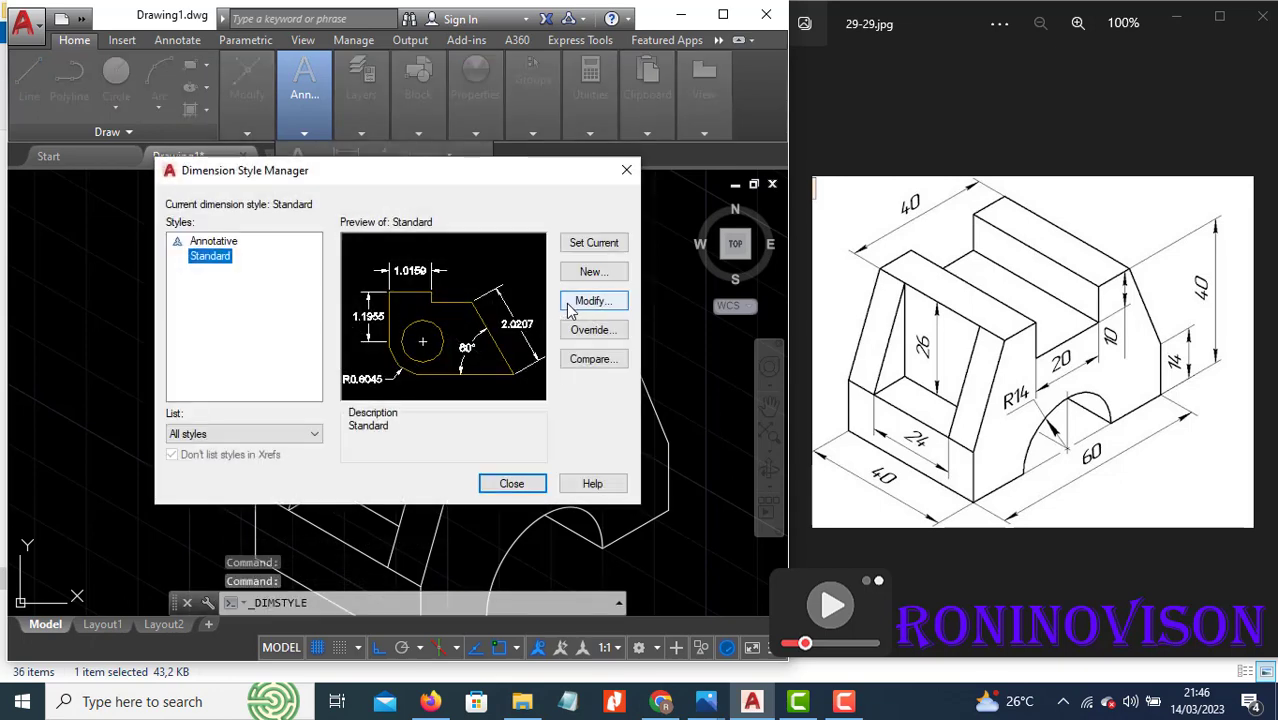
pyautogui.click(584, 304)
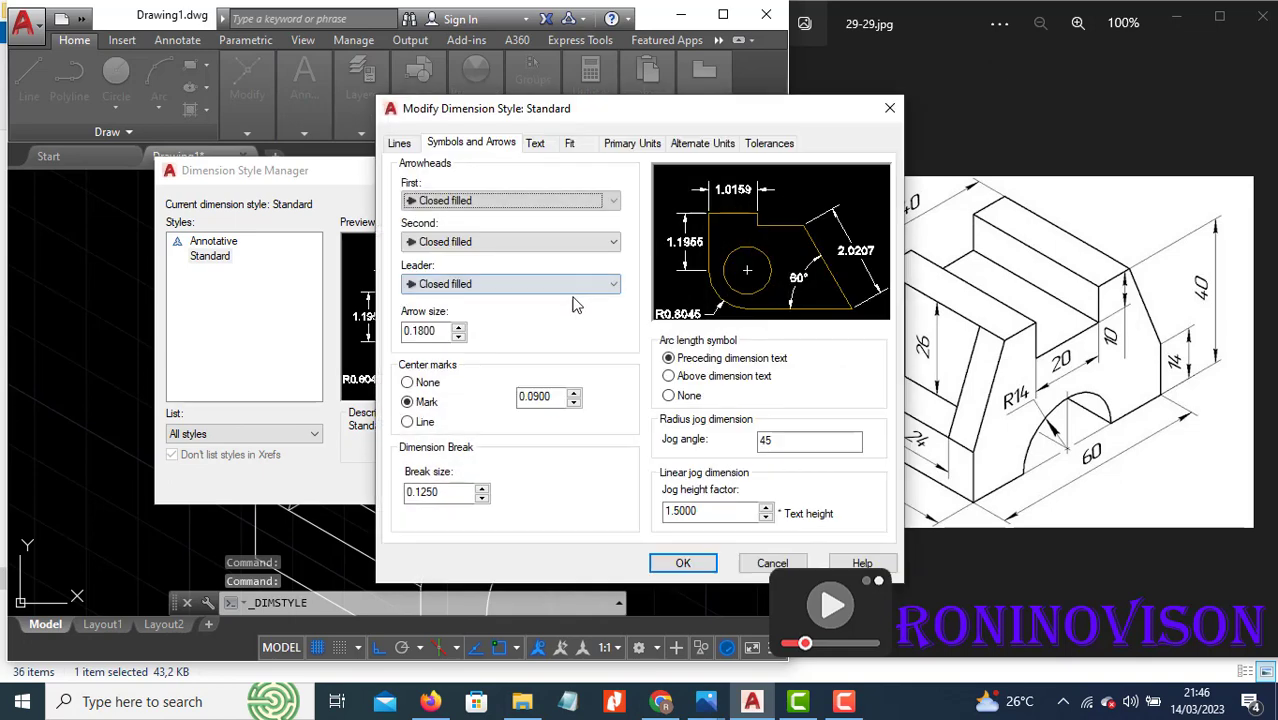
pyautogui.click(536, 146)
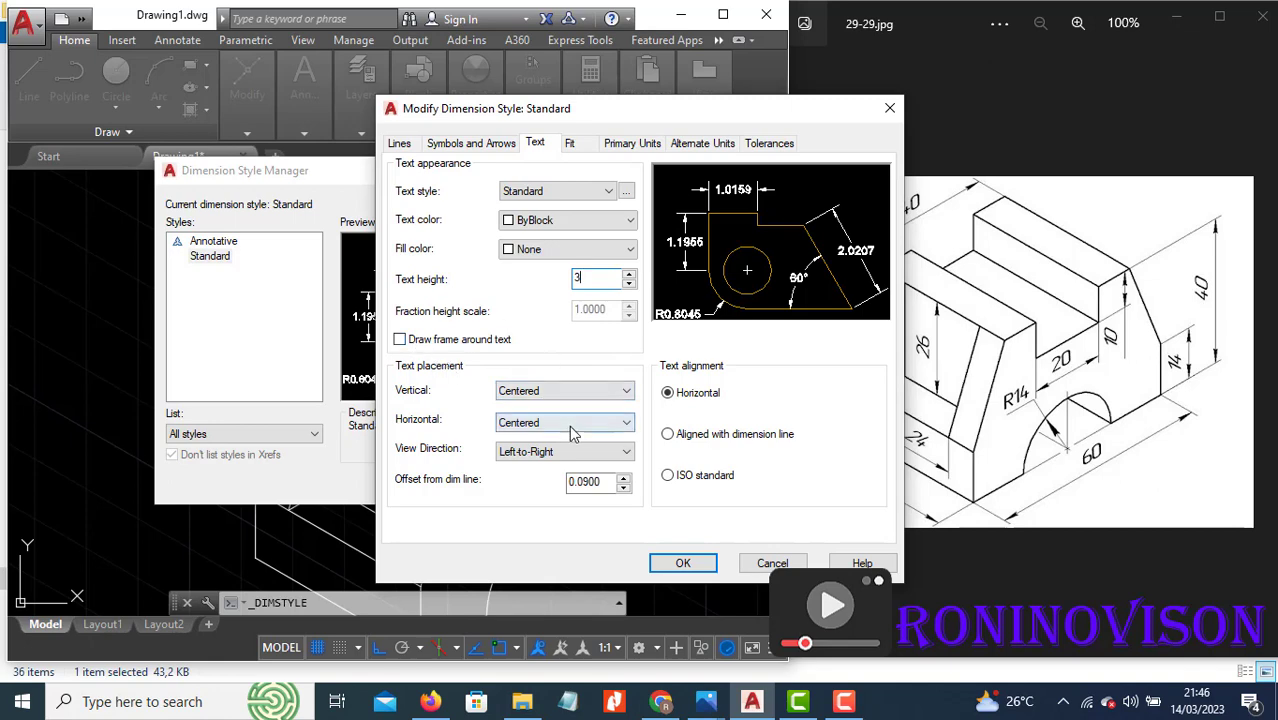
pyautogui.click(607, 481)
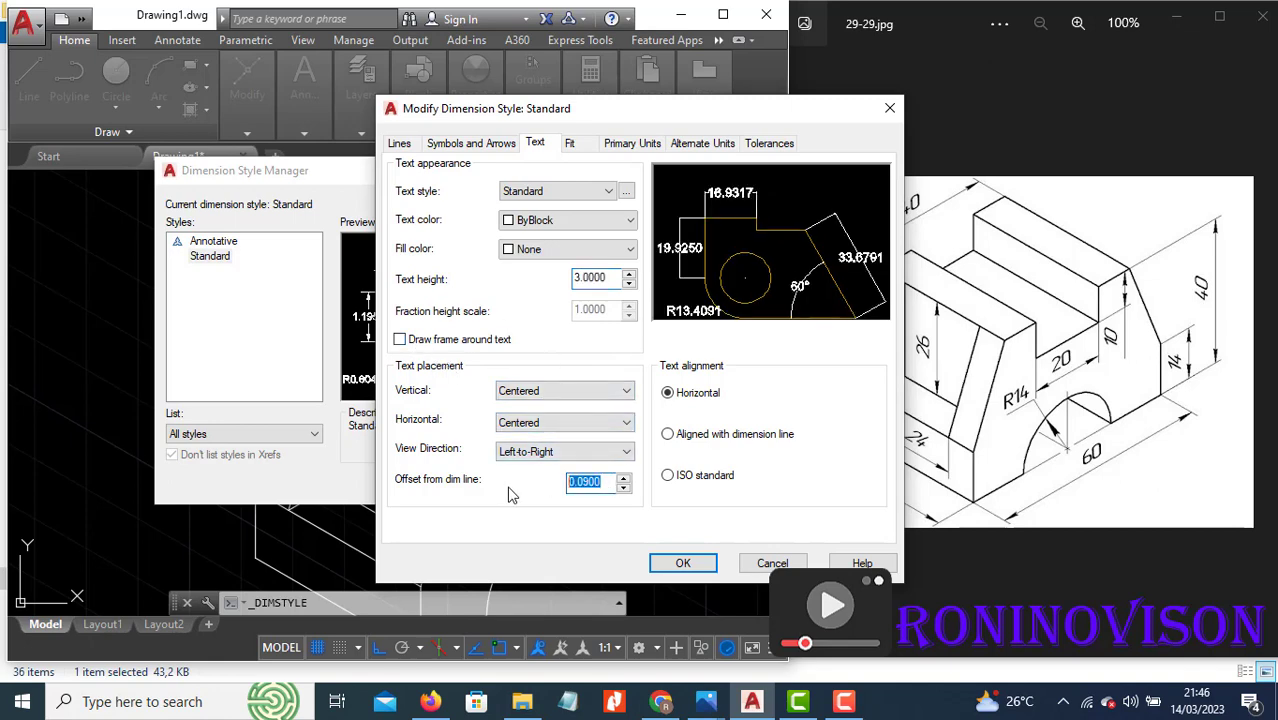
pyautogui.write('1')
pyautogui.click(678, 481)
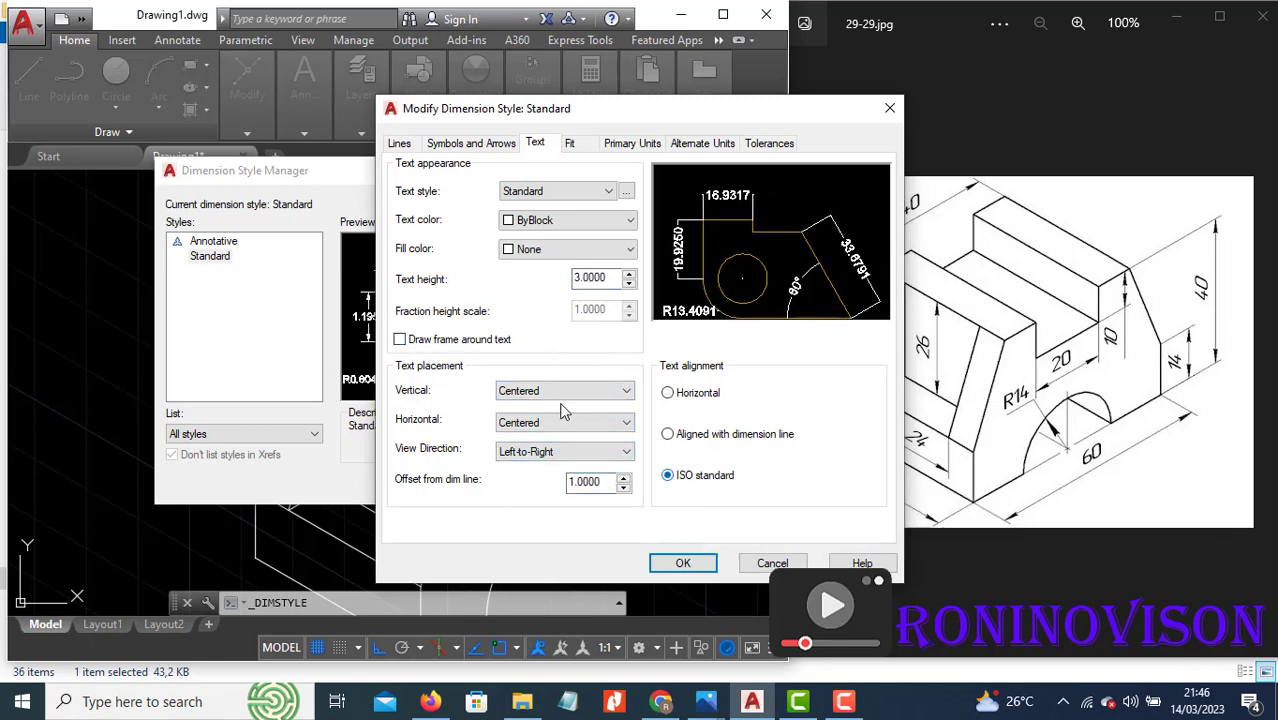
pyautogui.click(540, 397)
pyautogui.click(540, 415)
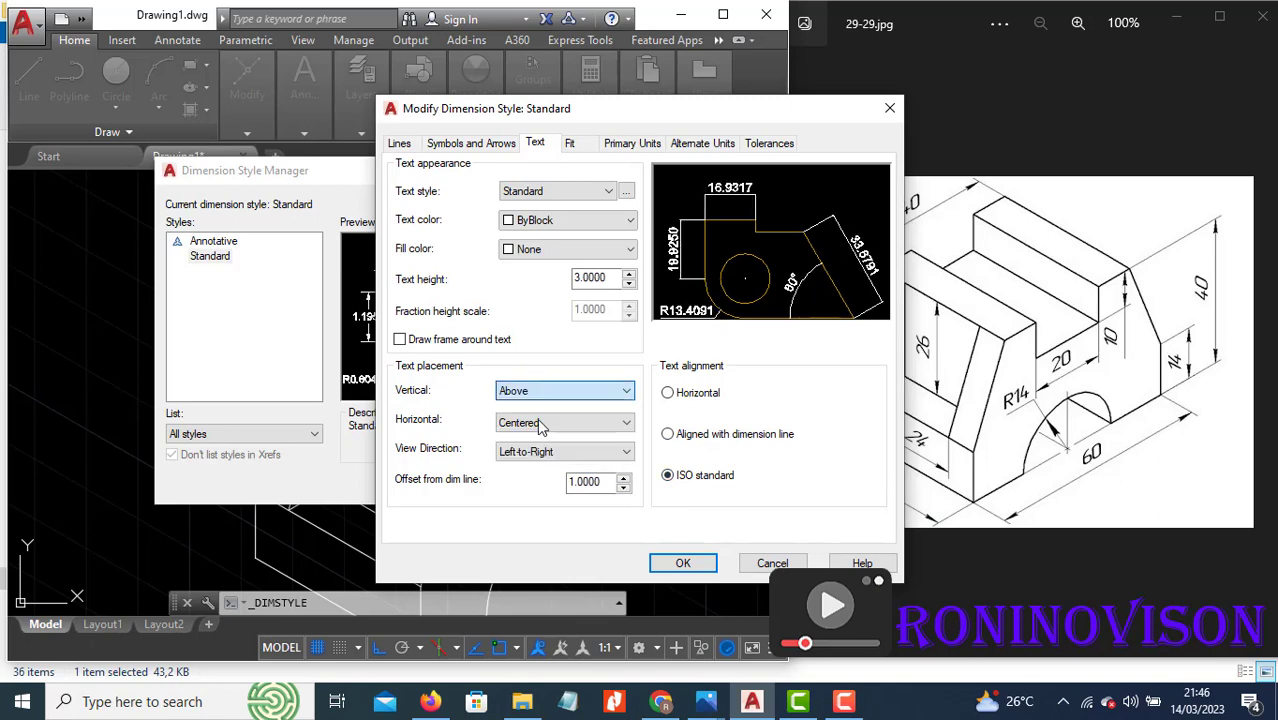
# Set the linear dimension precision of the Standard style to 0
pyautogui.click(608, 143)
pyautogui.click(547, 210)
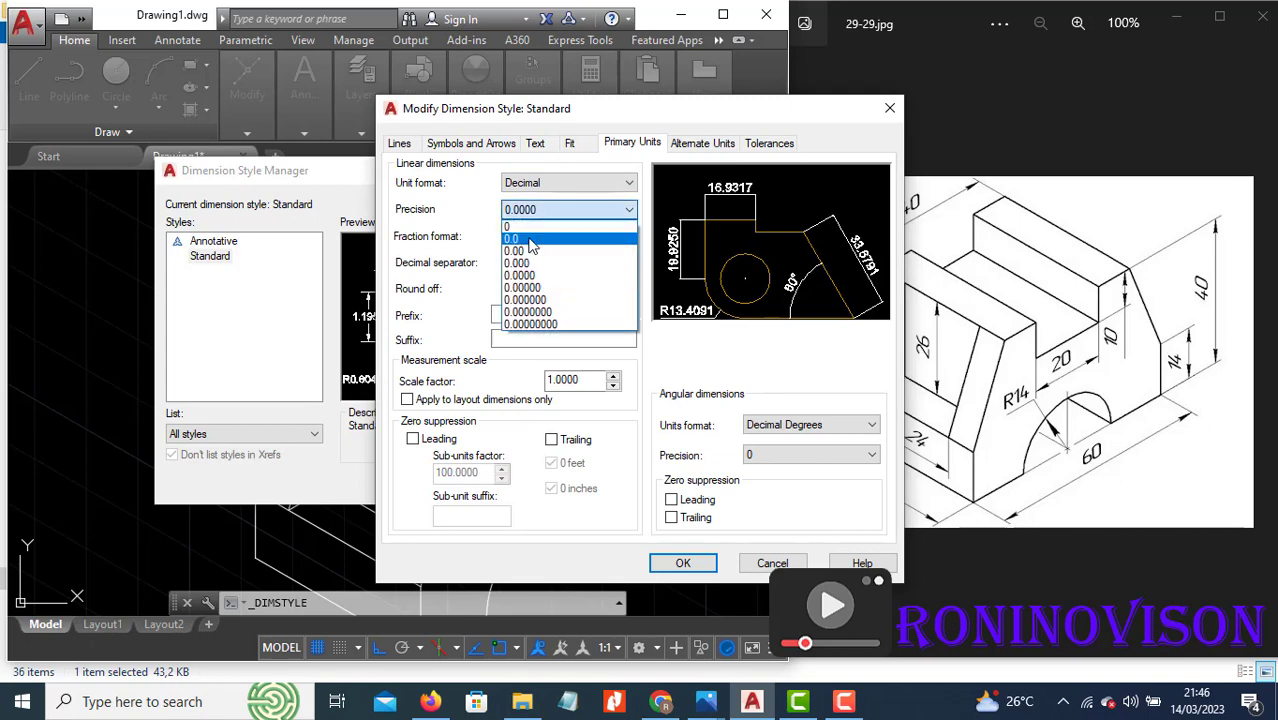
pyautogui.click(528, 225)
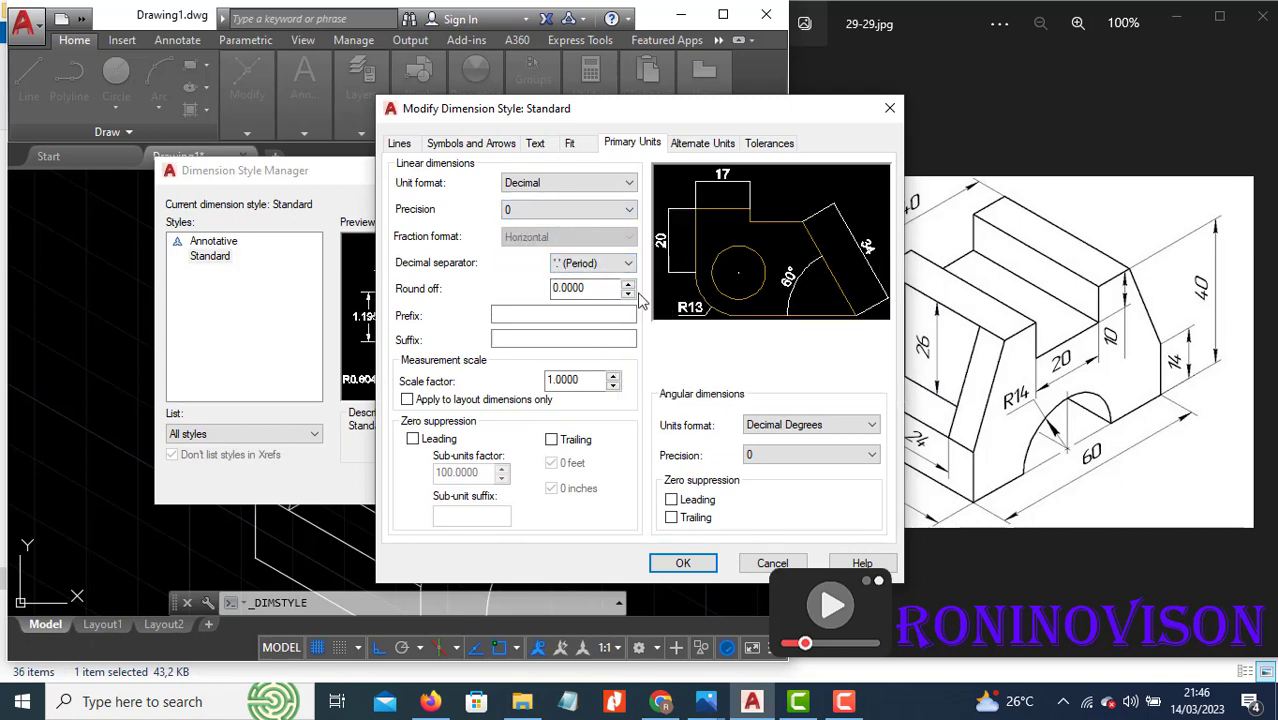
# Set the Standard style's arrow size to 1.5, center mark size to 1 and break size to 1, and apply the changes
pyautogui.click(466, 146)
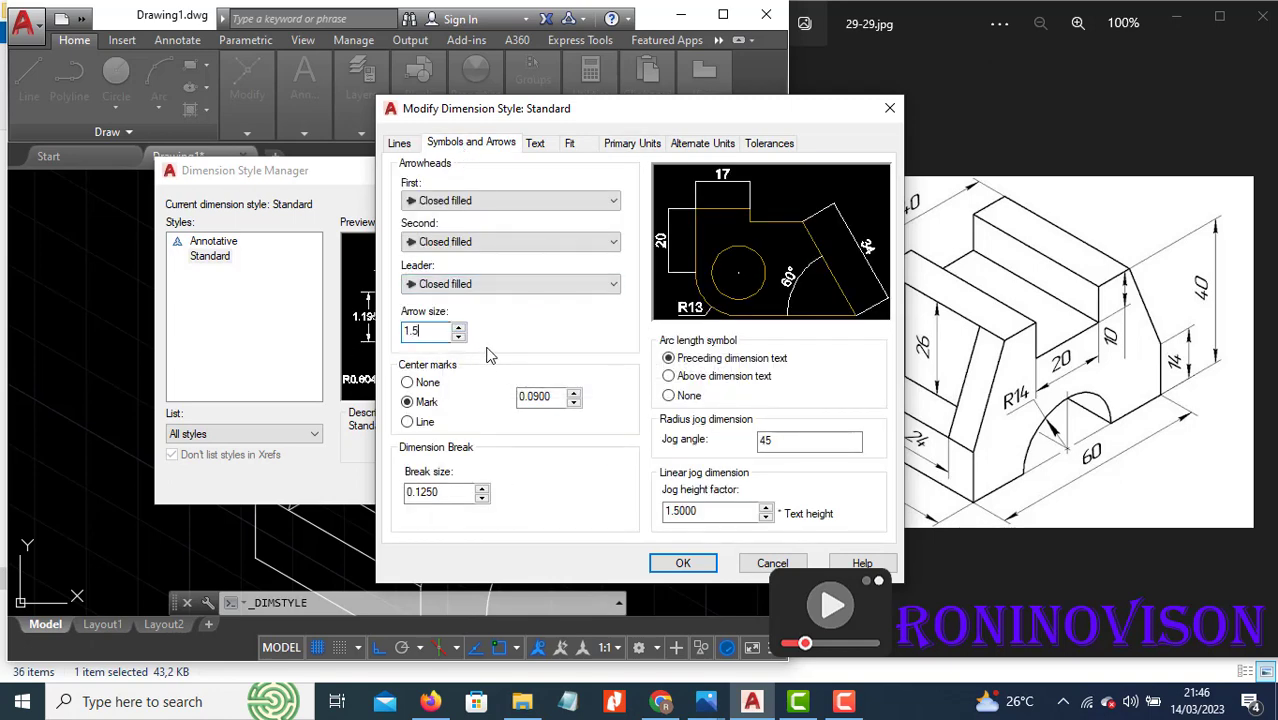
pyautogui.doubleClick(548, 397)
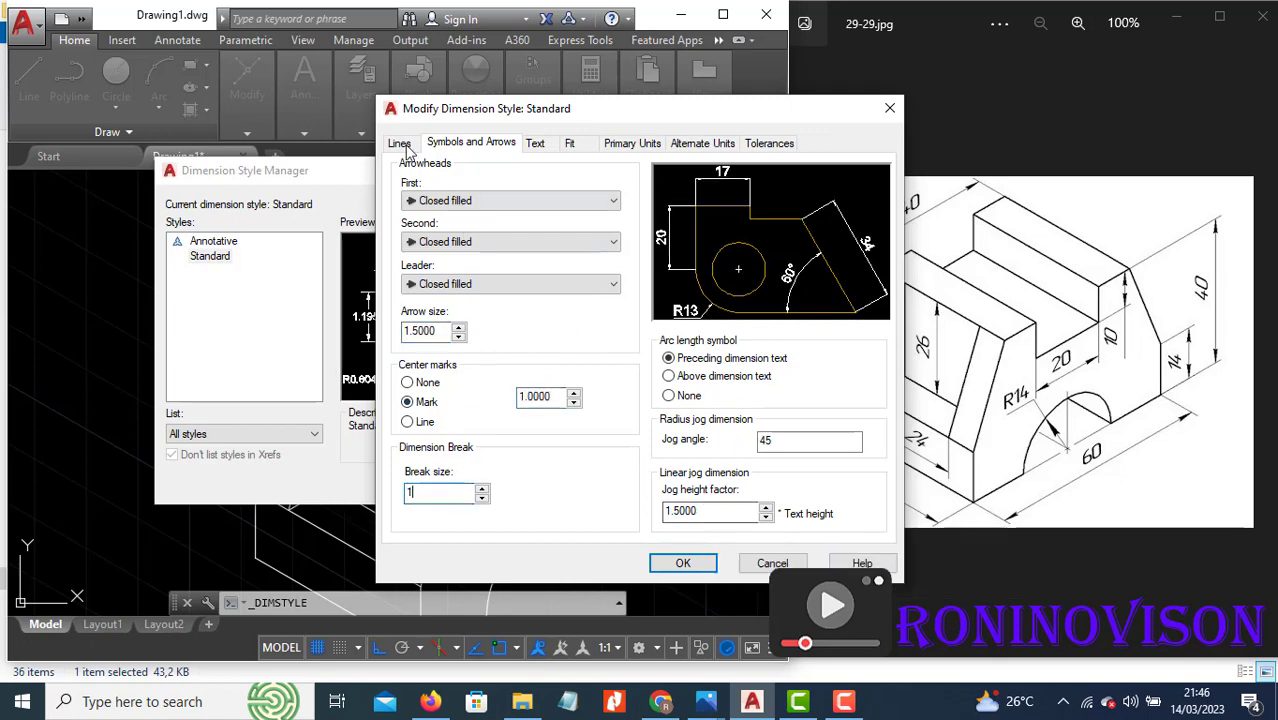
pyautogui.click(684, 564)
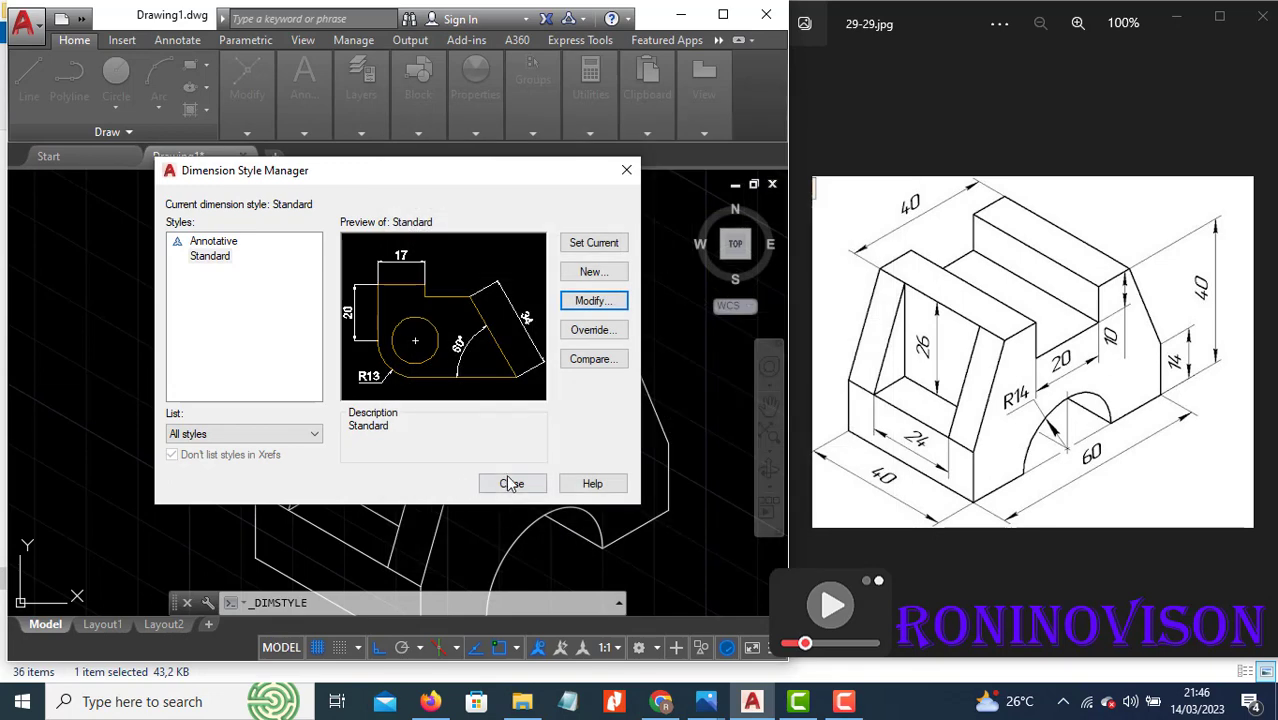
pyautogui.click(509, 478)
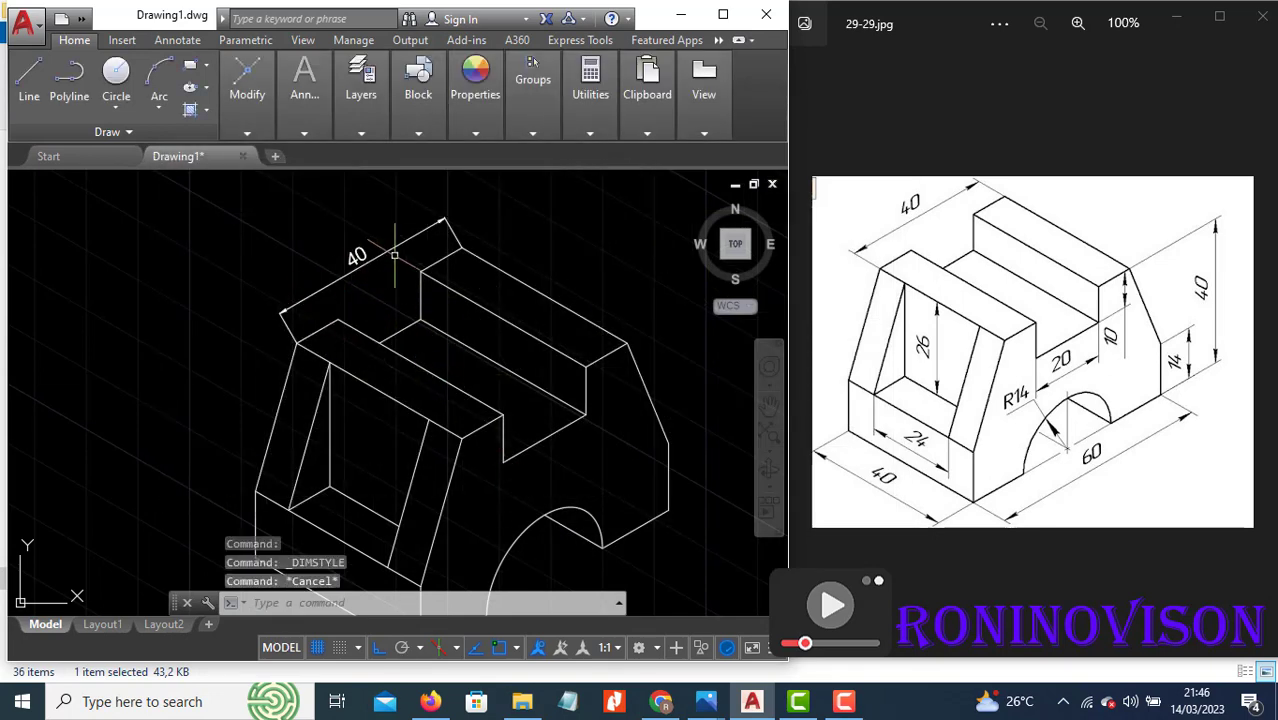
# Add an aligned dimension along the recess's vertical inner edge, placed inside the recess
pyautogui.scroll(2, 465, 379)
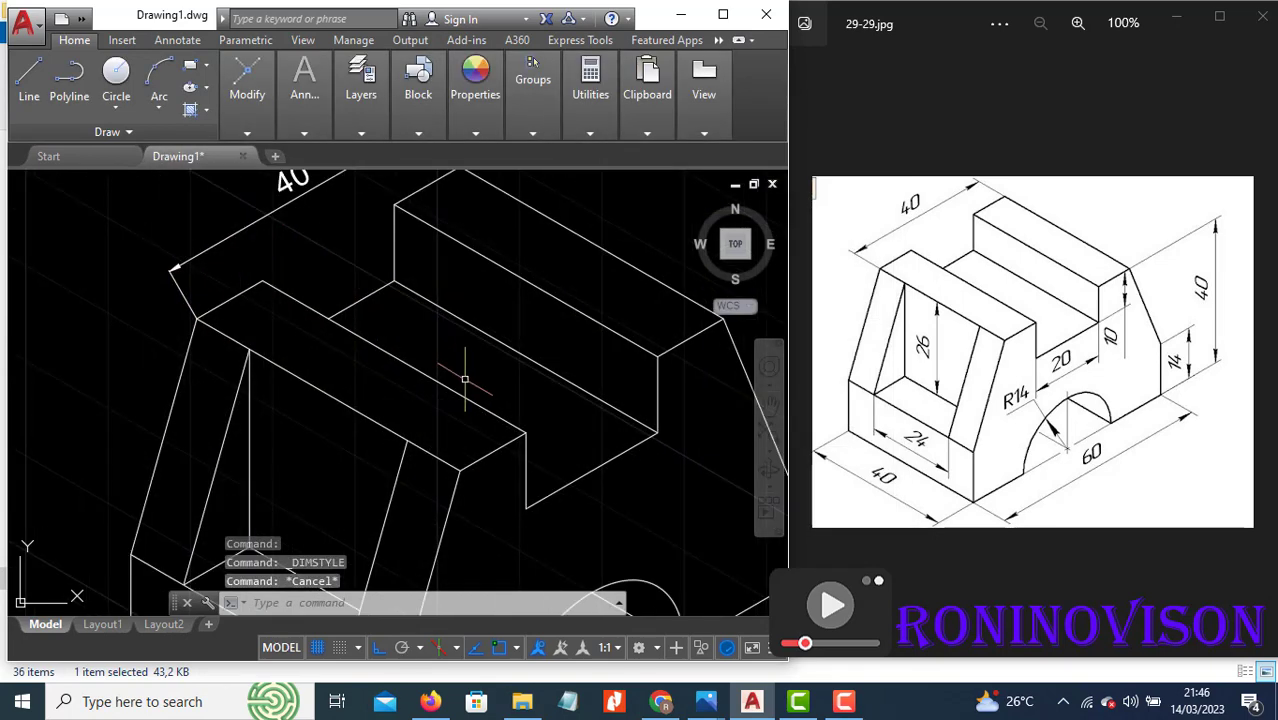
pyautogui.scroll(-3, 408, 347)
pyautogui.click(304, 85)
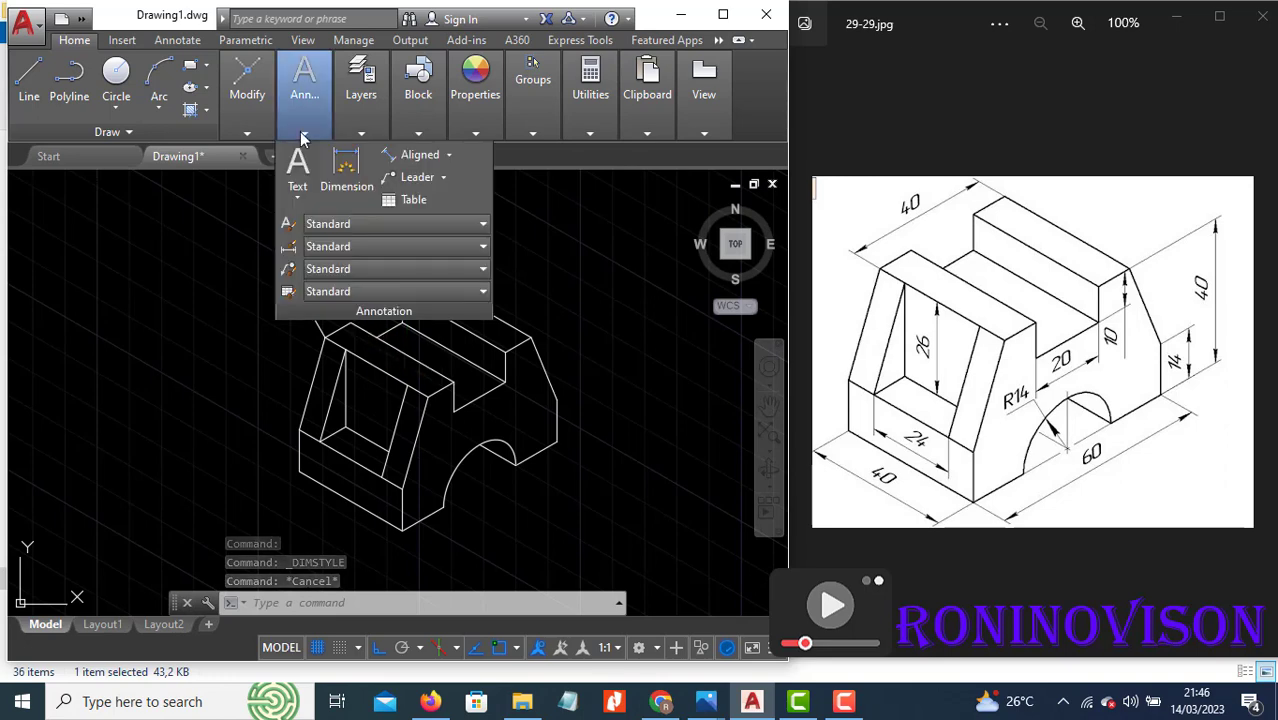
pyautogui.click(414, 155)
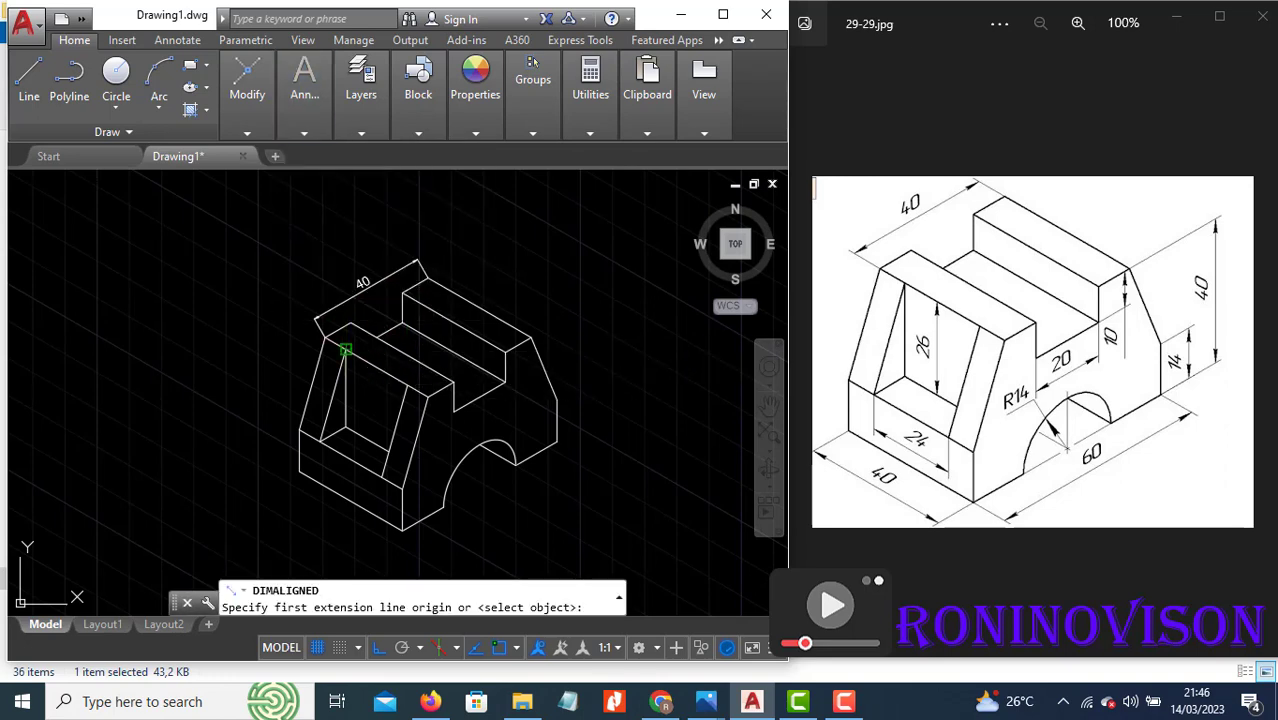
pyautogui.click(345, 350)
pyautogui.click(345, 427)
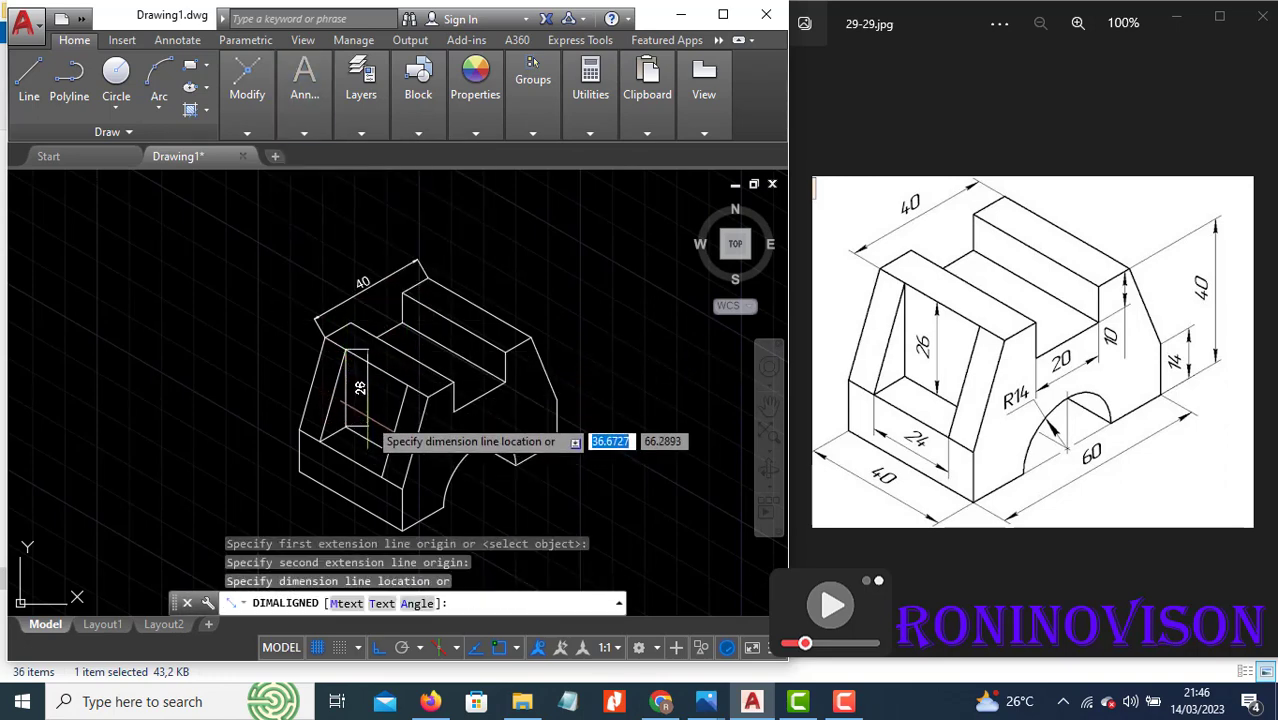
pyautogui.scroll(2, 360, 415)
pyautogui.click(368, 402)
pyautogui.scroll(-4, 368, 402)
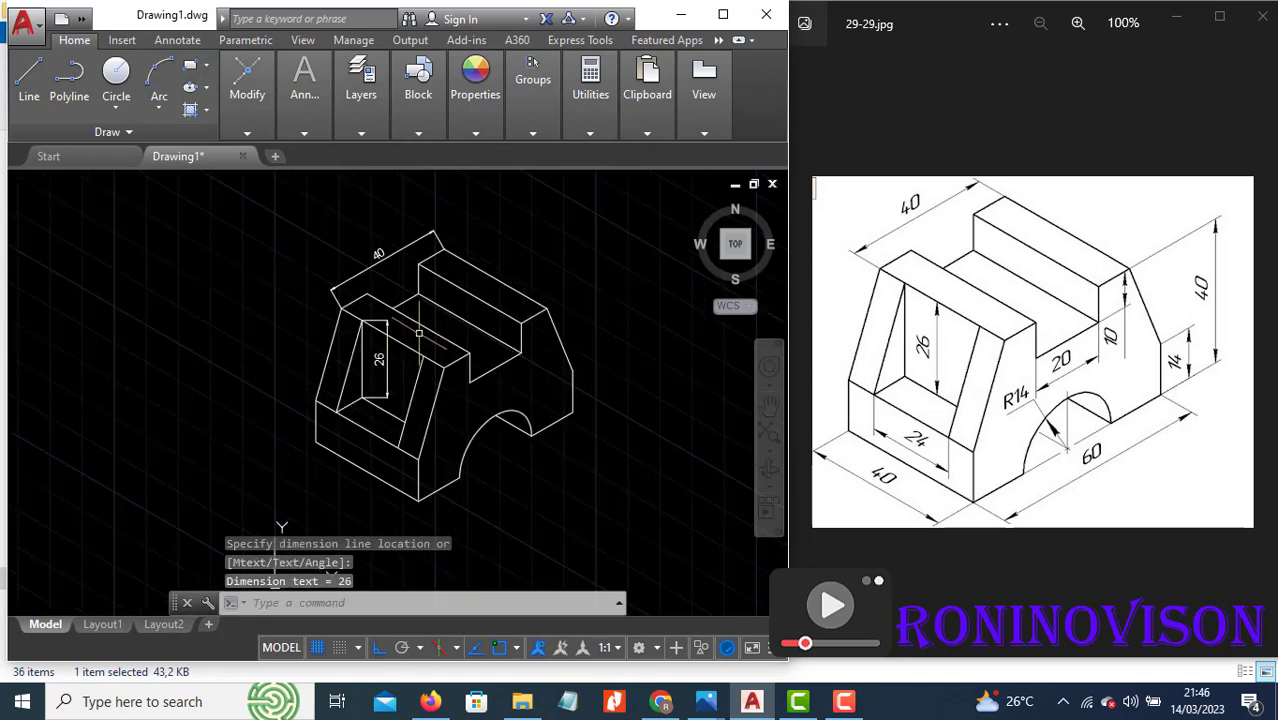
# Add an aligned dimension across the recess's lower front opening, offset below the front face's sloped part
pyautogui.scroll(5, 358, 367)
pyautogui.press('Return')
pyautogui.click(333, 318)
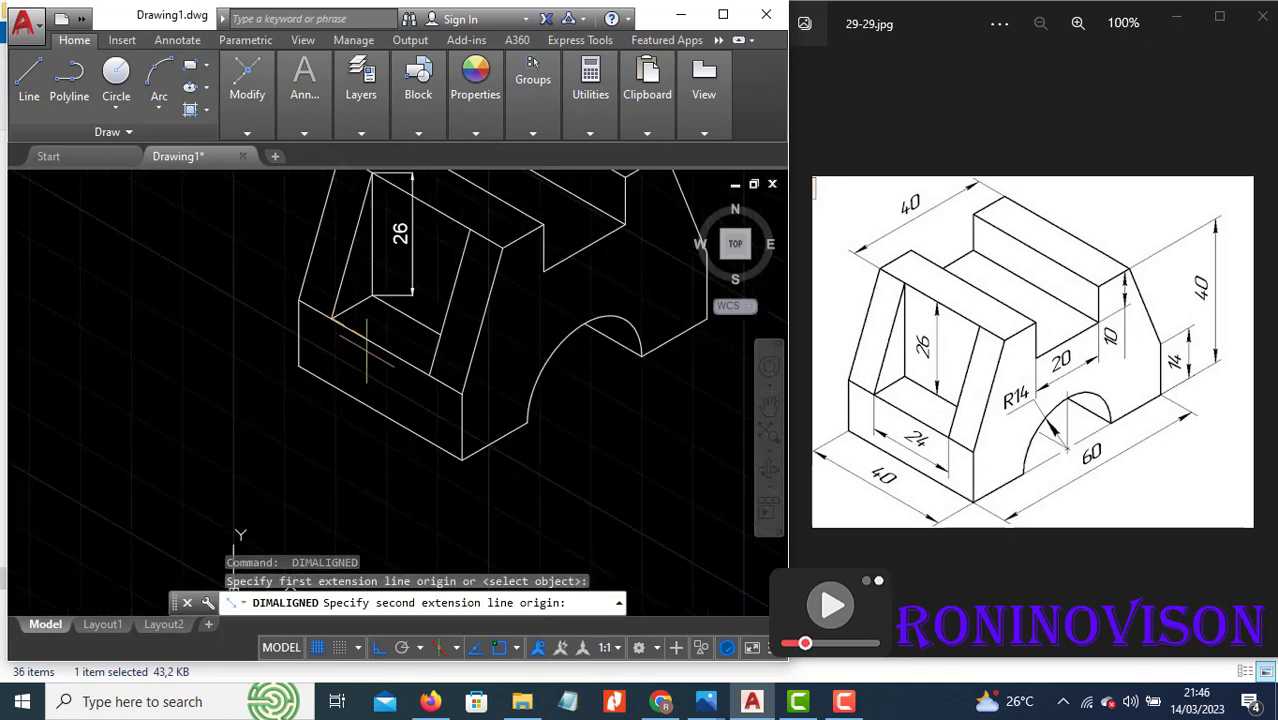
pyautogui.click(430, 375)
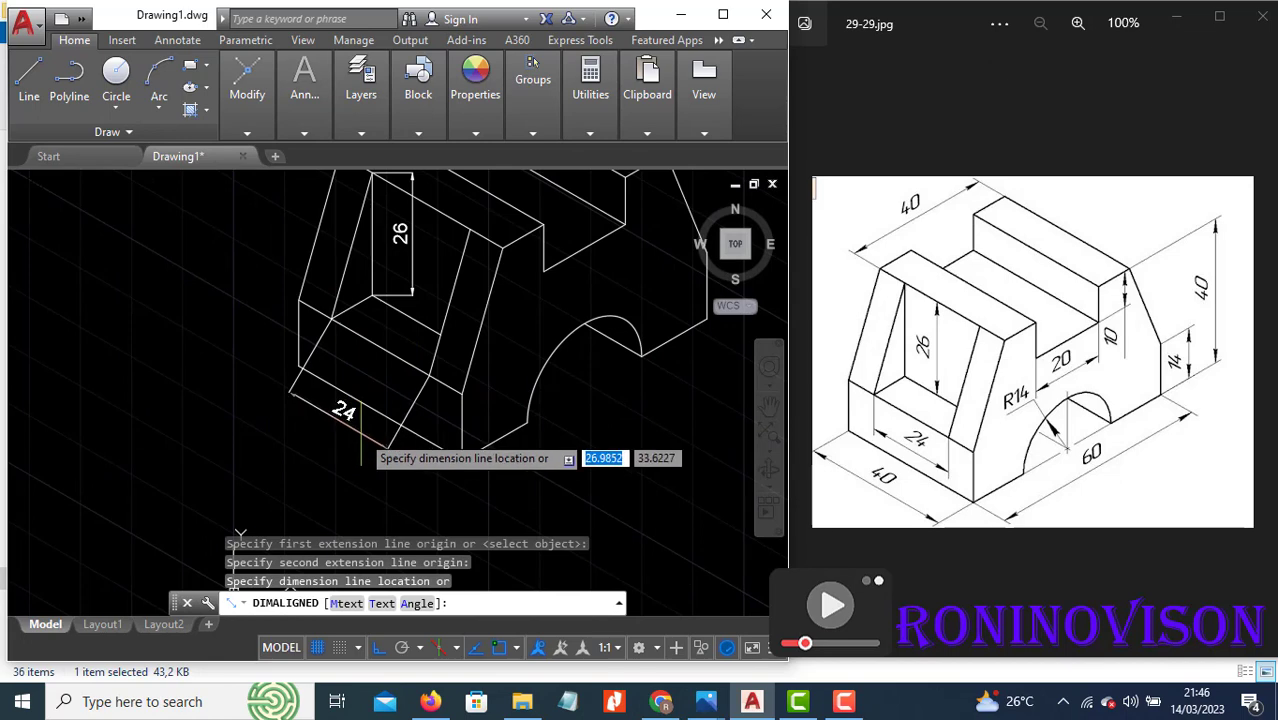
pyautogui.click(355, 430)
# Add an aligned dimension along the front face's bottom edge, offset outside the recess width dimension
pyautogui.press('Return')
pyautogui.click(301, 368)
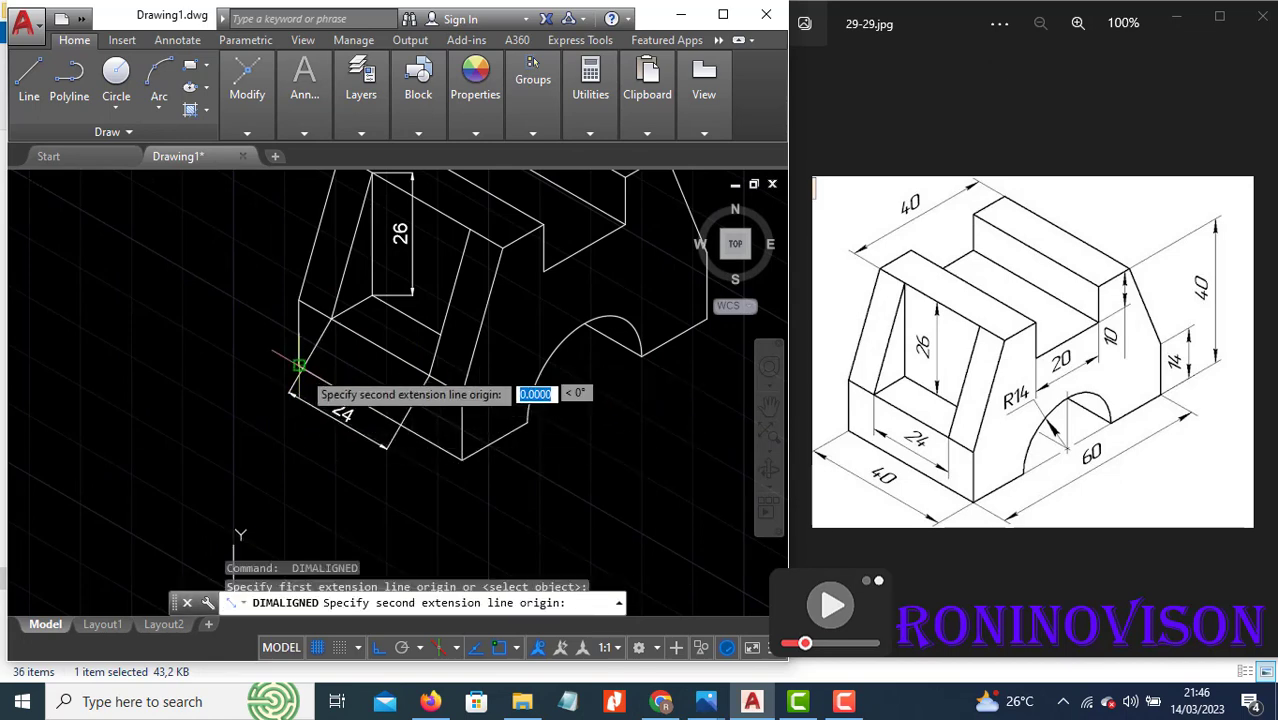
pyautogui.click(462, 460)
pyautogui.click(370, 445)
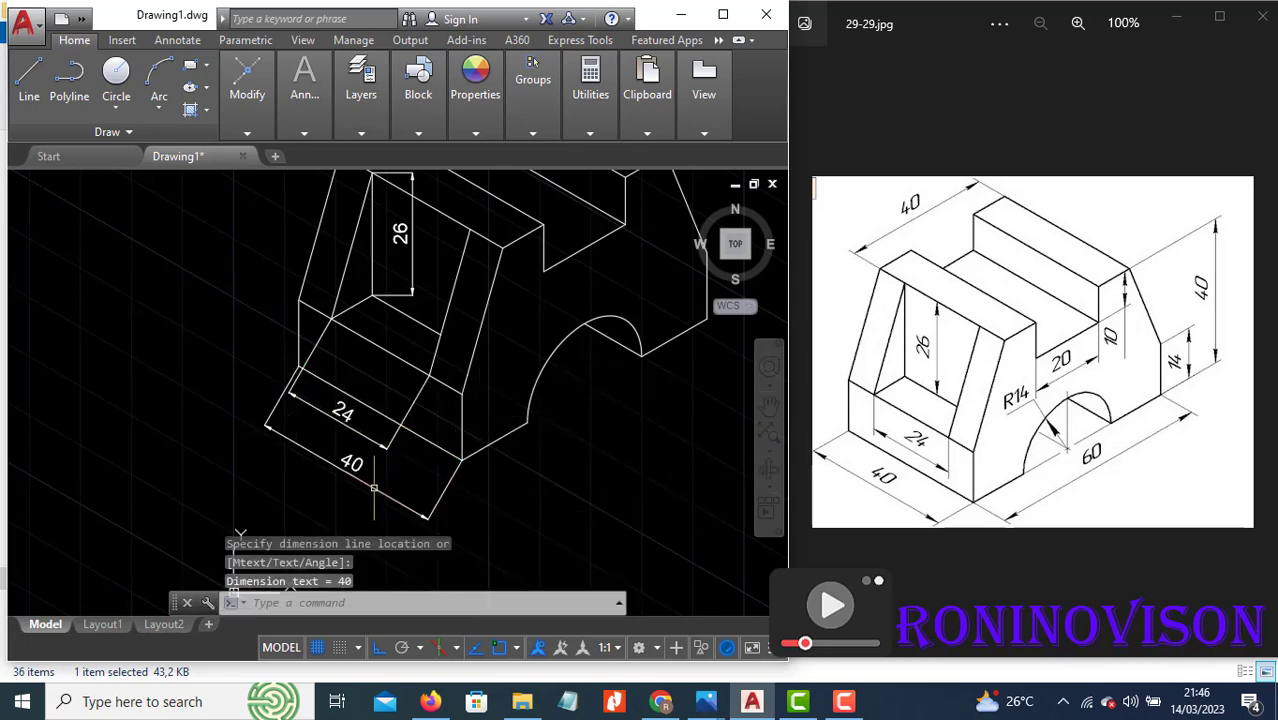
# Add an aligned dimension from the block's front bottom corner to its rear bottom corner on the arch side, offset below it
pyautogui.scroll(-3, 240, 447)
pyautogui.press('Return')
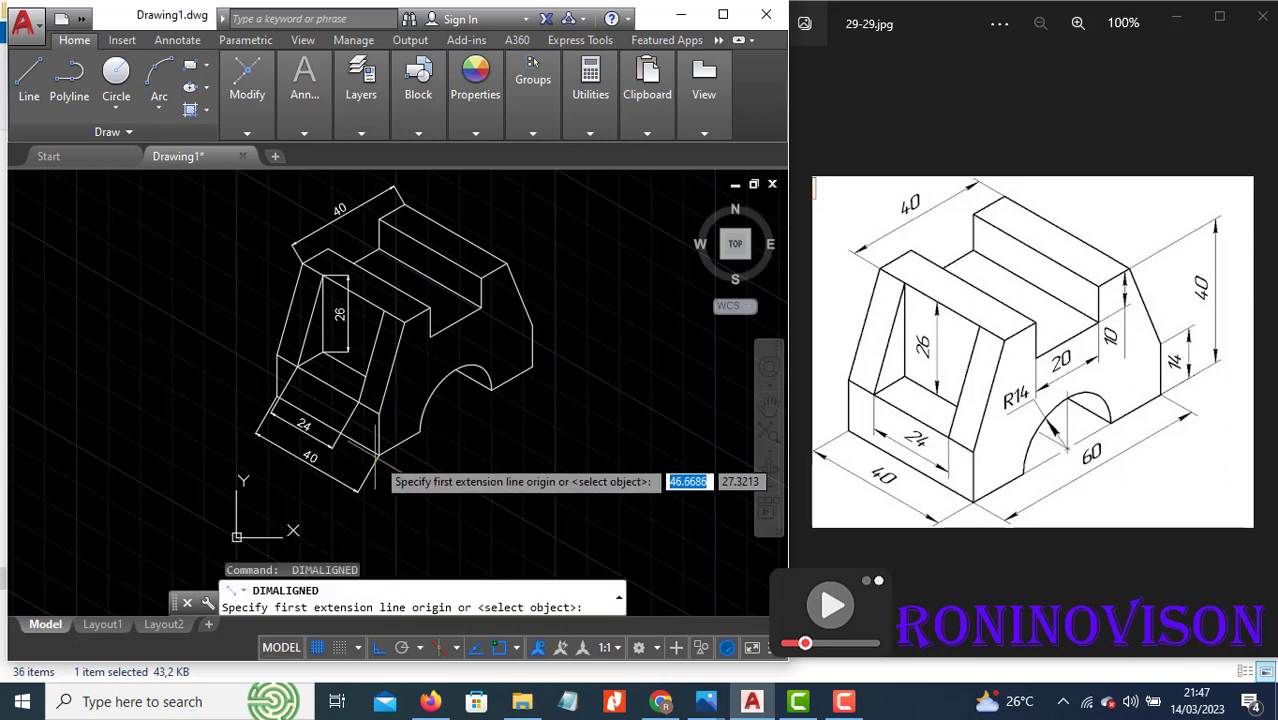
pyautogui.click(379, 453)
pyautogui.click(532, 368)
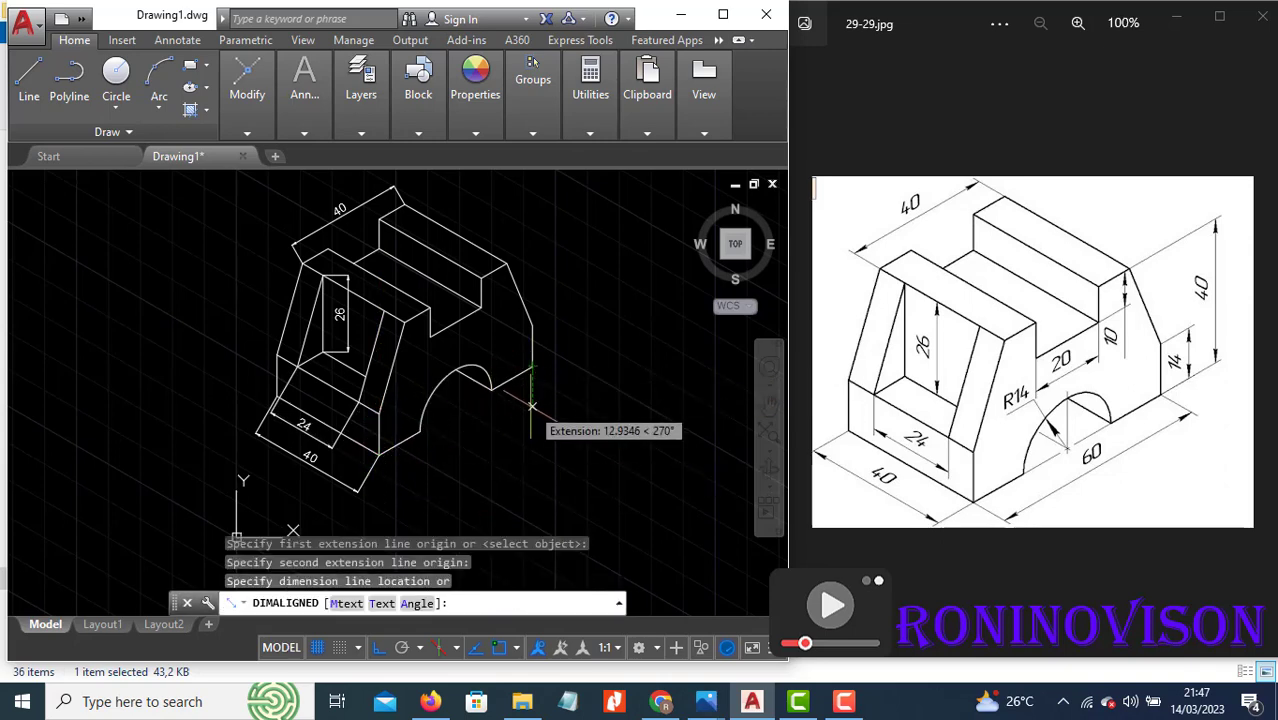
pyautogui.click(476, 452)
# Add an aligned dimension to the short vertical edge at the block's rear end, offset outside the block
pyautogui.press('Return')
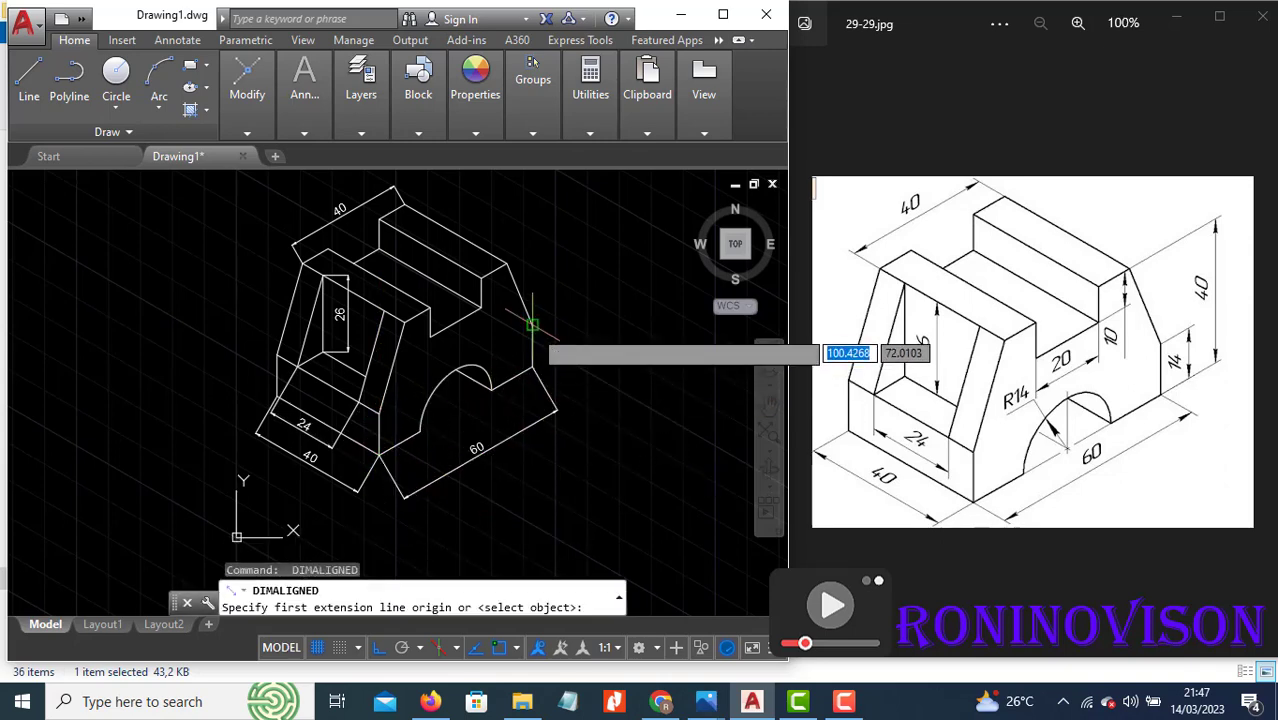
pyautogui.click(532, 325)
pyautogui.click(532, 368)
pyautogui.click(568, 348)
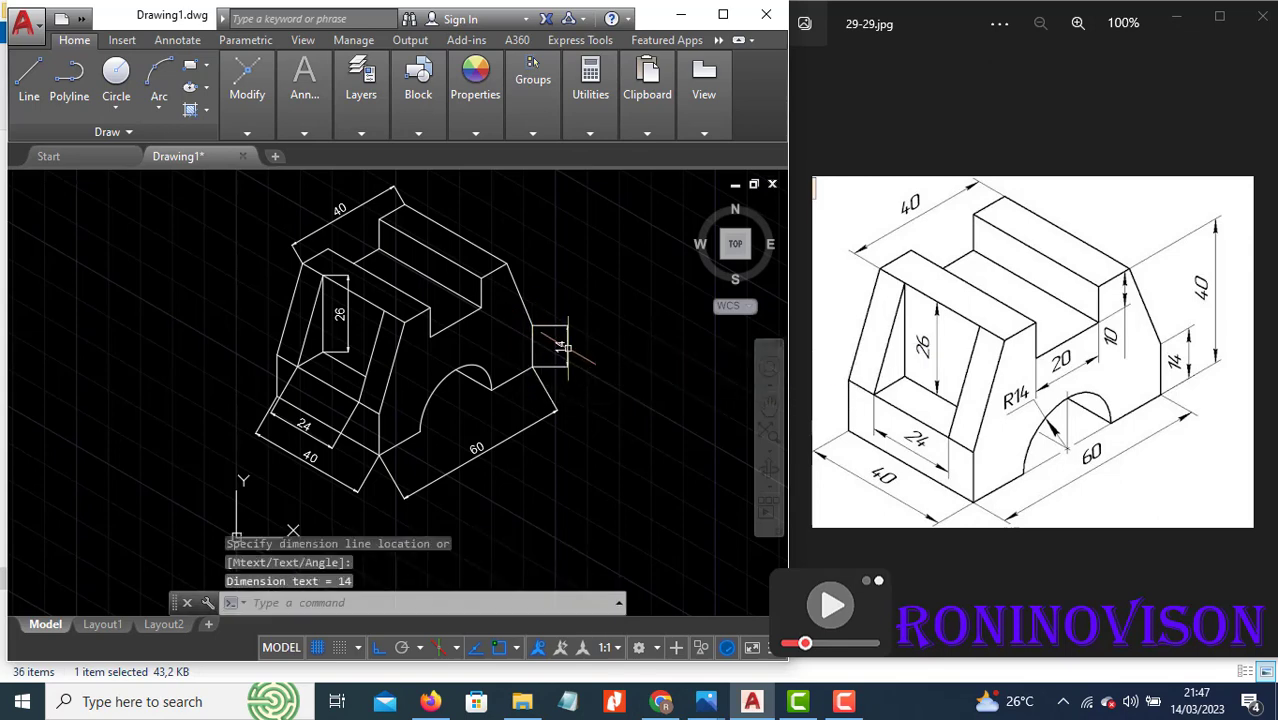
# Draw a vertical line down from the rear rail's near outer top corner and trim it at the block's bottom edge
pyautogui.write('l')
pyautogui.press('Return')
pyautogui.click(508, 265)
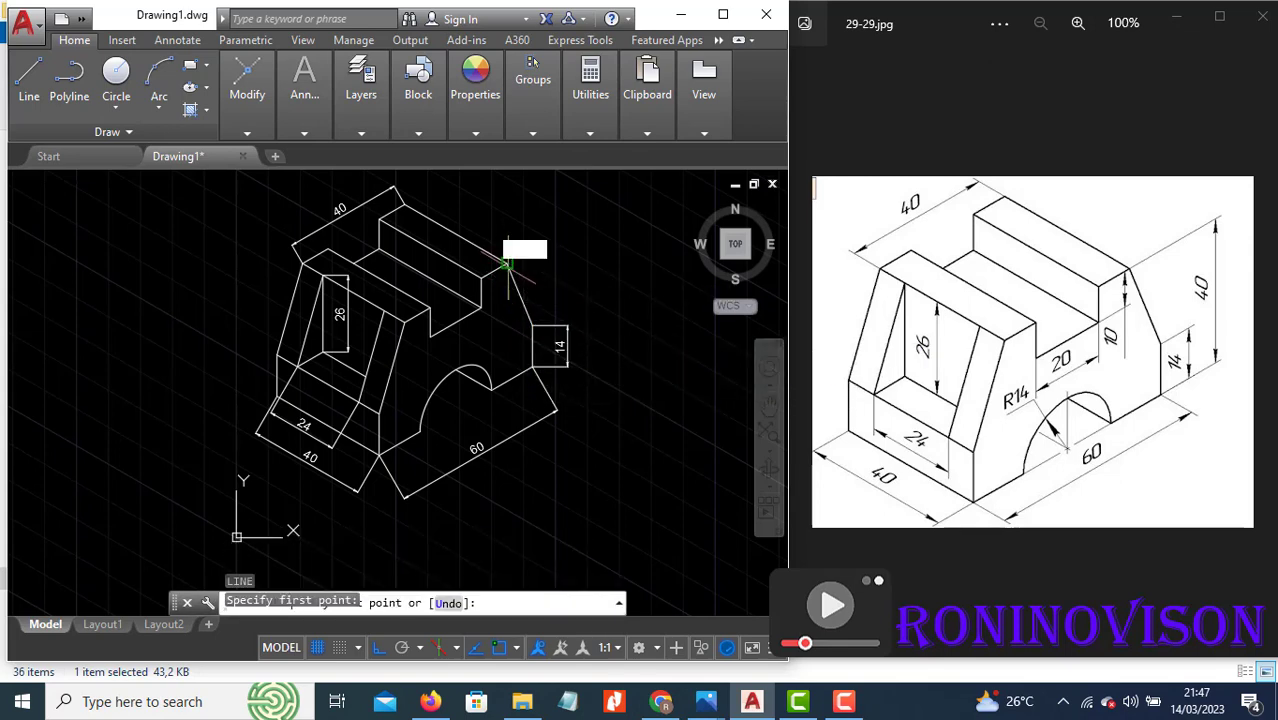
pyautogui.click(507, 380)
pyautogui.press('Escape')
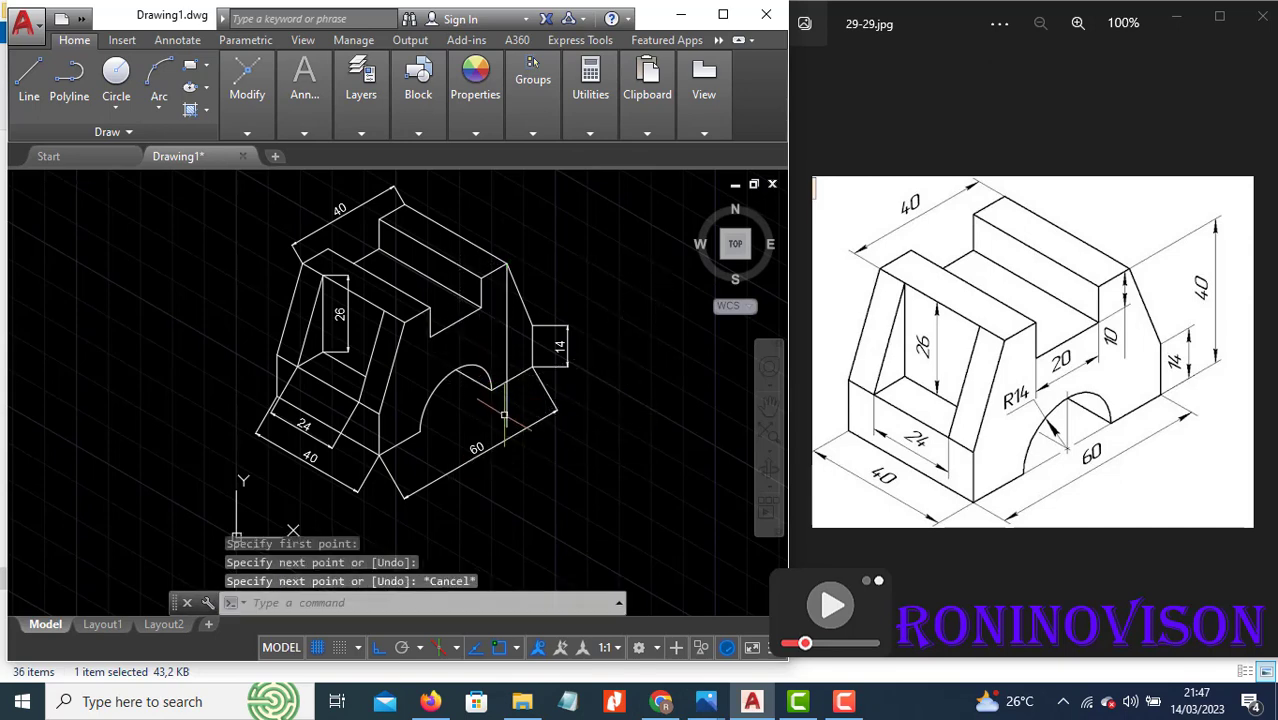
pyautogui.write('tr')
pyautogui.press('Return')
pyautogui.press('Escape')
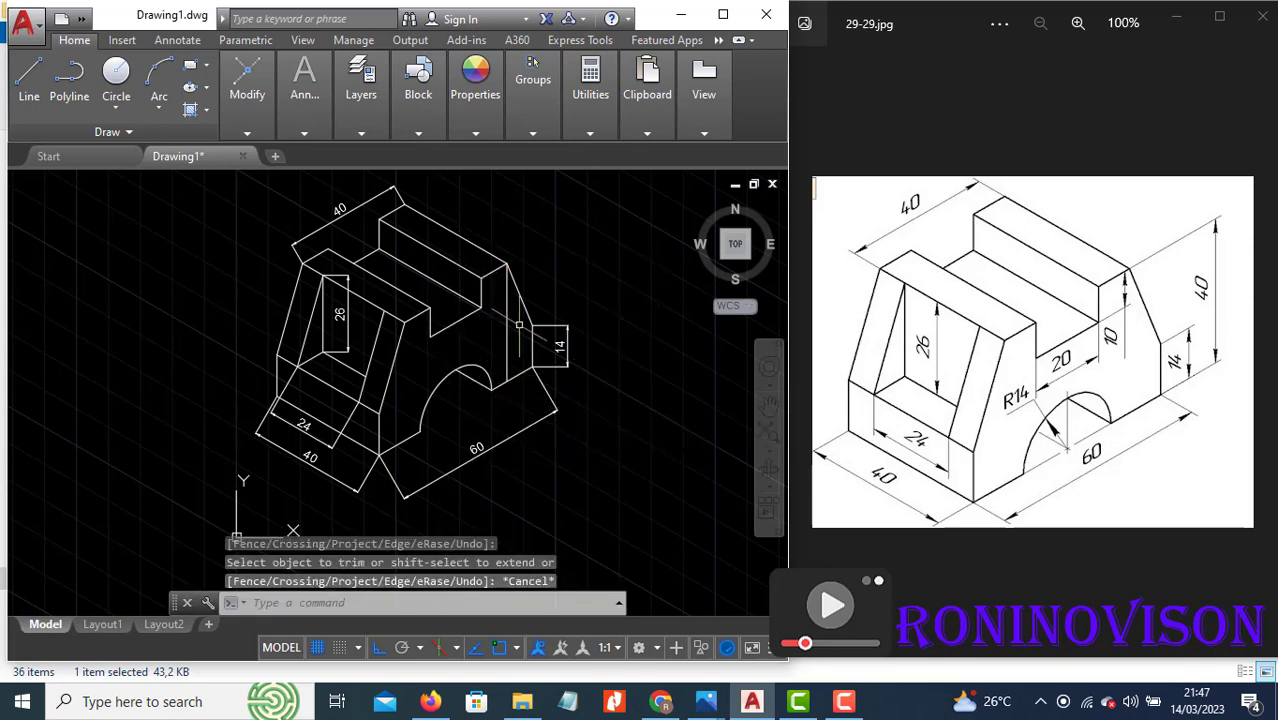
# Change the color of the vertical helper line on the arch side to yellow
pyautogui.click(519, 325)
pyautogui.click(474, 264)
pyautogui.click(476, 132)
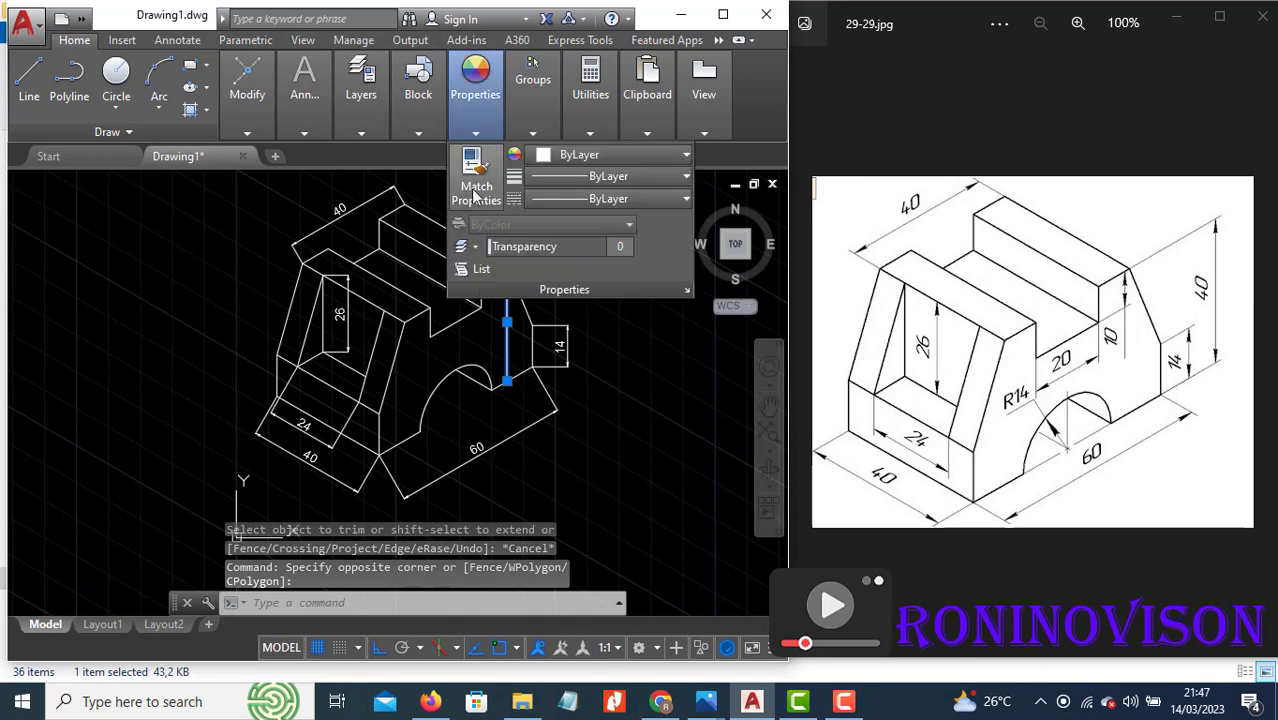
pyautogui.click(620, 154)
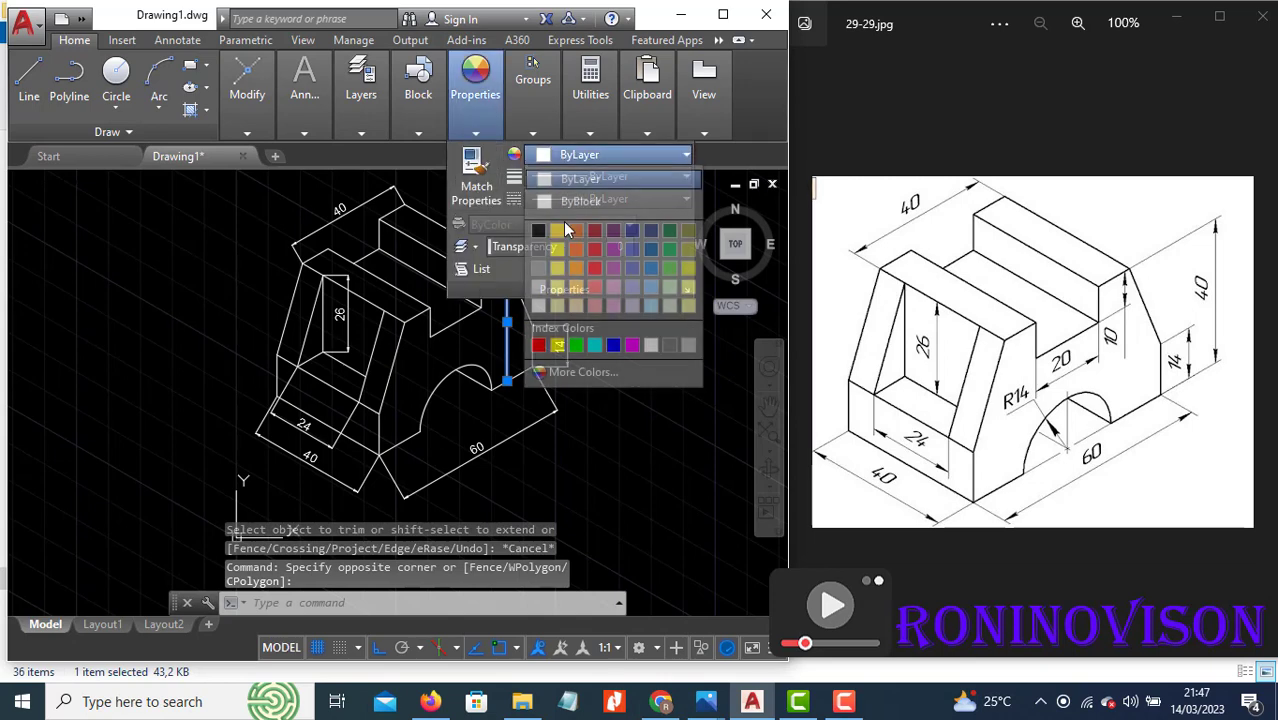
pyautogui.click(557, 345)
pyautogui.press('Escape')
# Add an aligned dimension along the yellow vertical helper line, placed outside the short rear edge's dimension
pyautogui.click(303, 133)
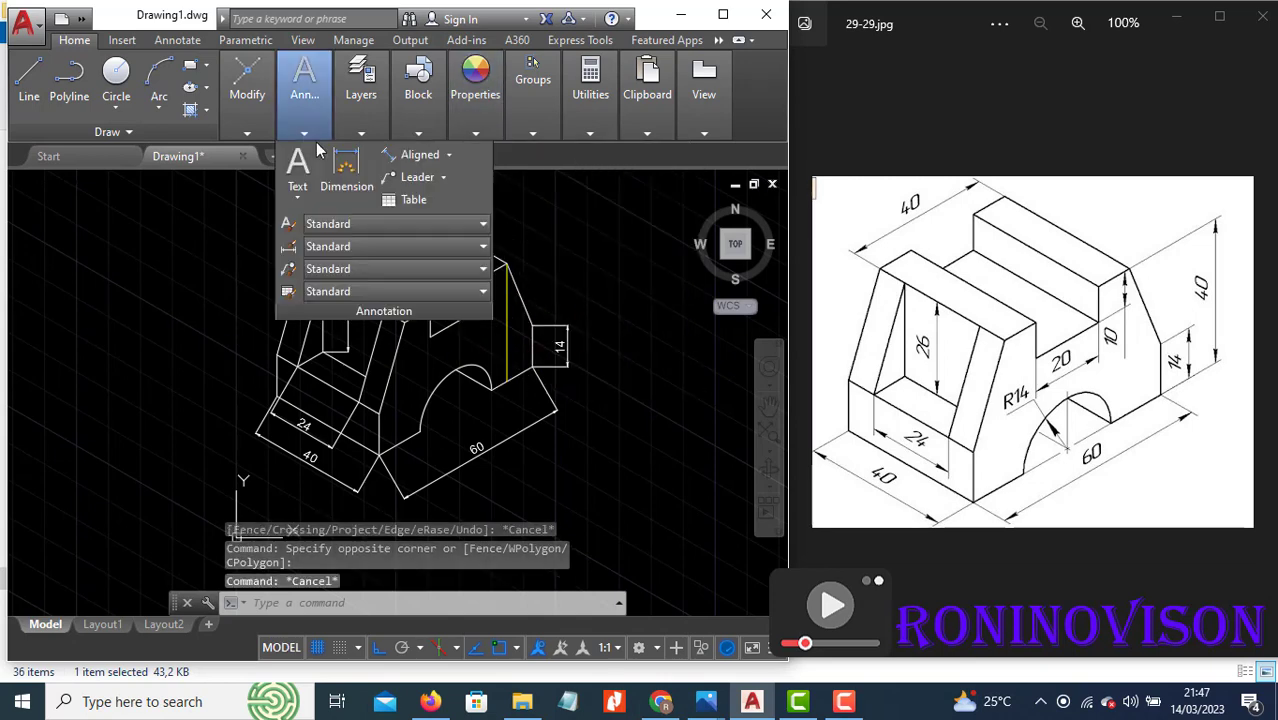
pyautogui.click(390, 157)
pyautogui.click(507, 265)
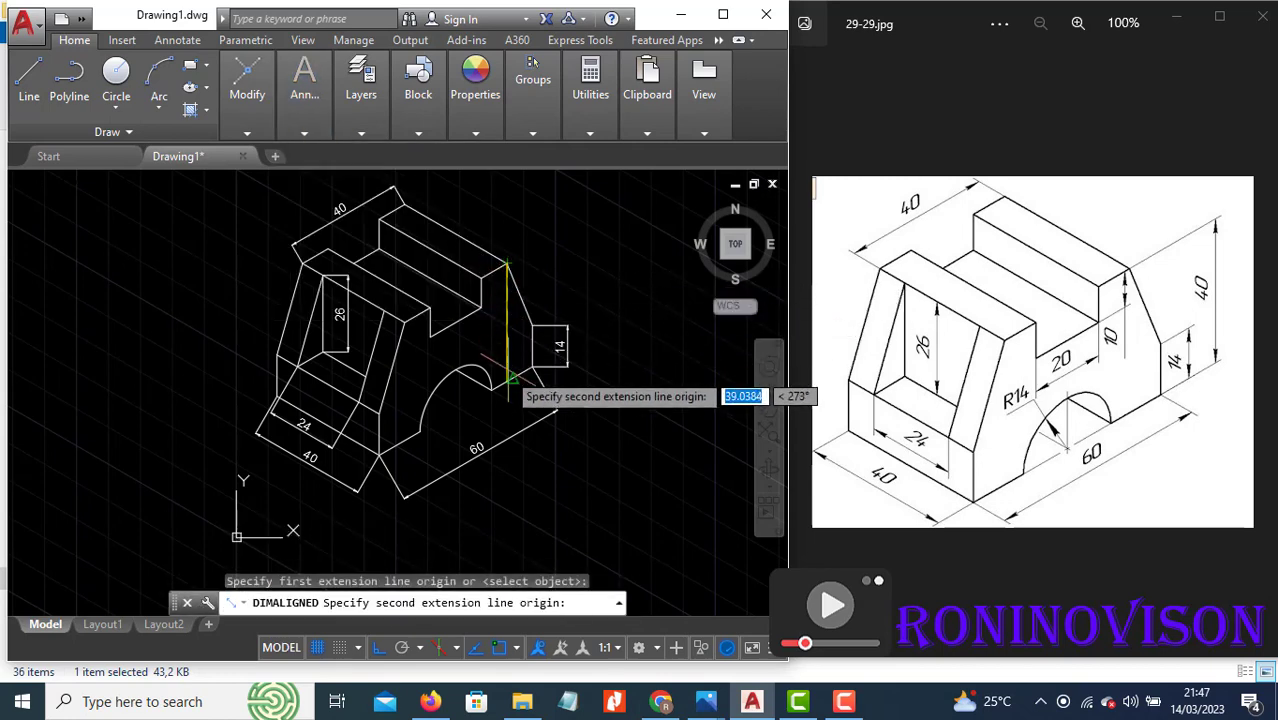
pyautogui.click(509, 381)
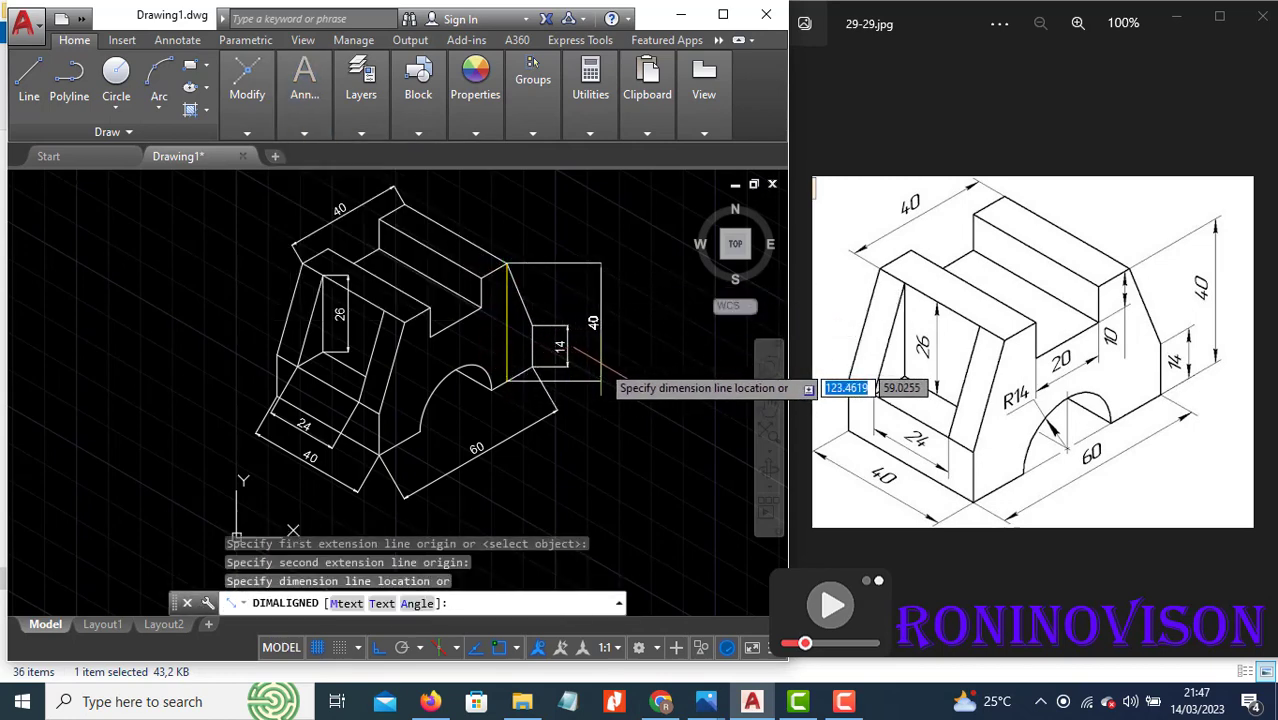
pyautogui.click(605, 362)
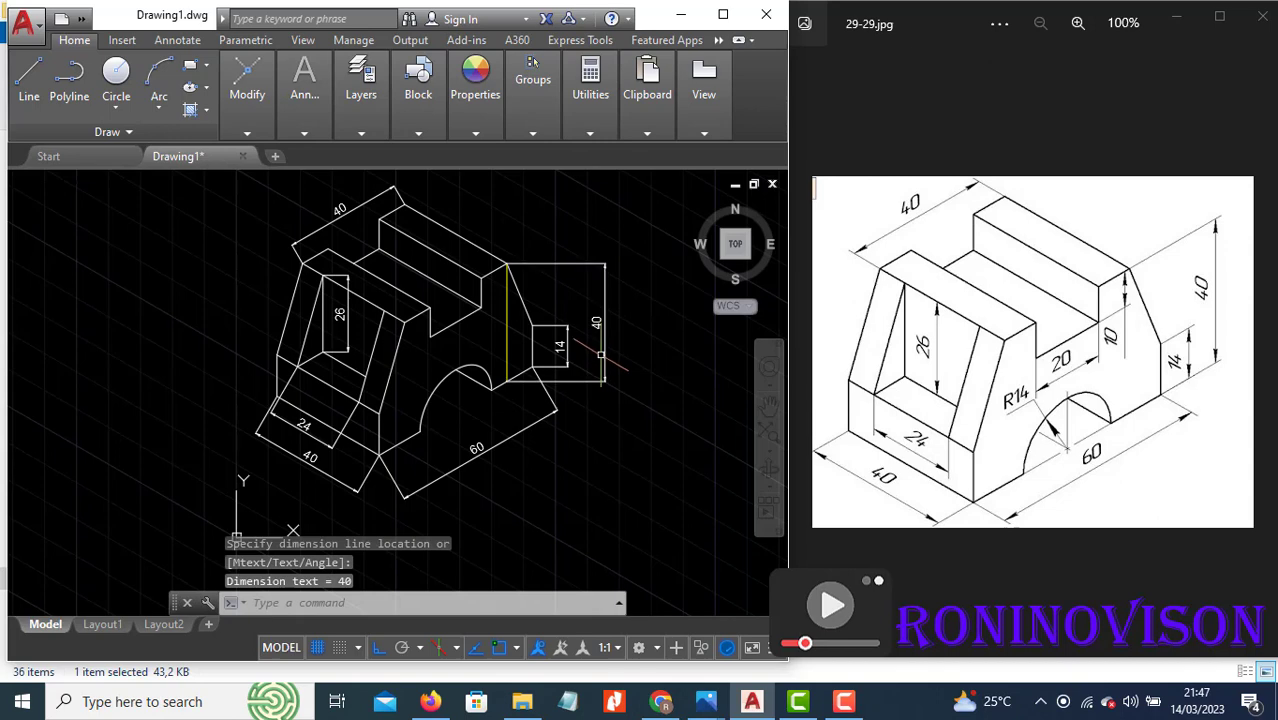
# Add an aligned dimension to the short vertical edge of the slot's rear wall on the arch side, offset towards the rear
pyautogui.press('Return')
pyautogui.click(482, 278)
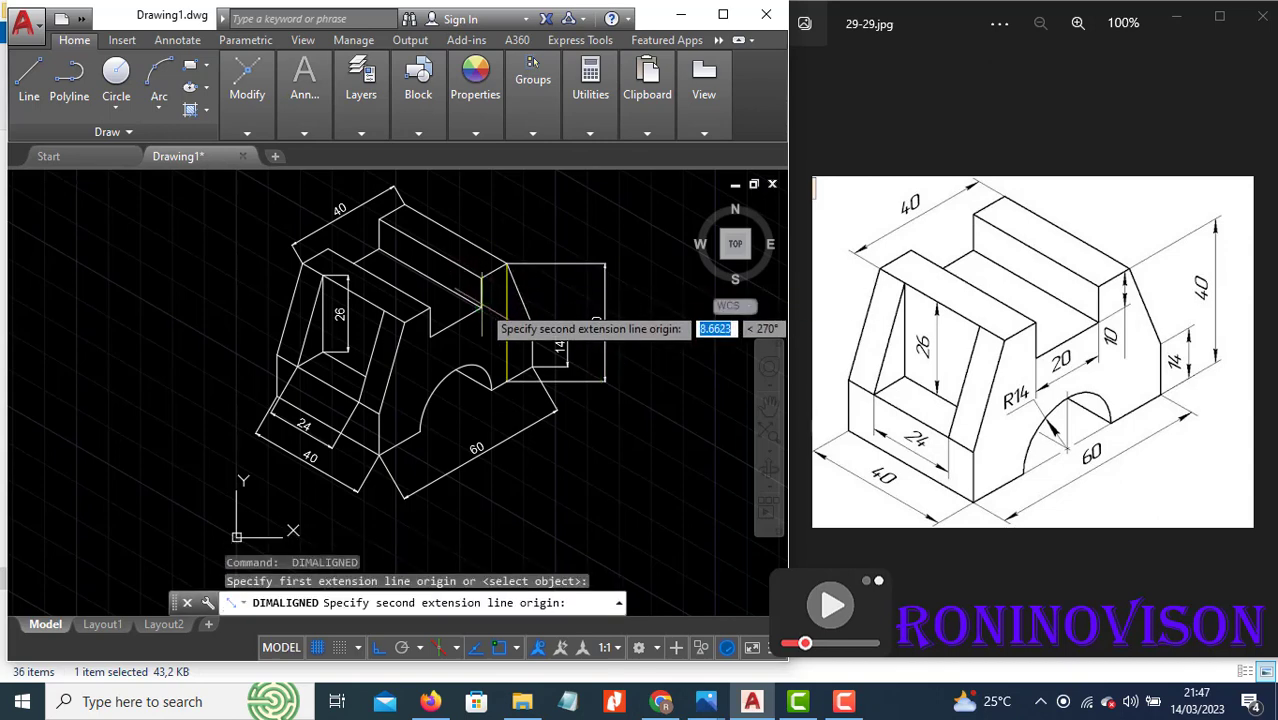
pyautogui.click(481, 306)
pyautogui.click(498, 292)
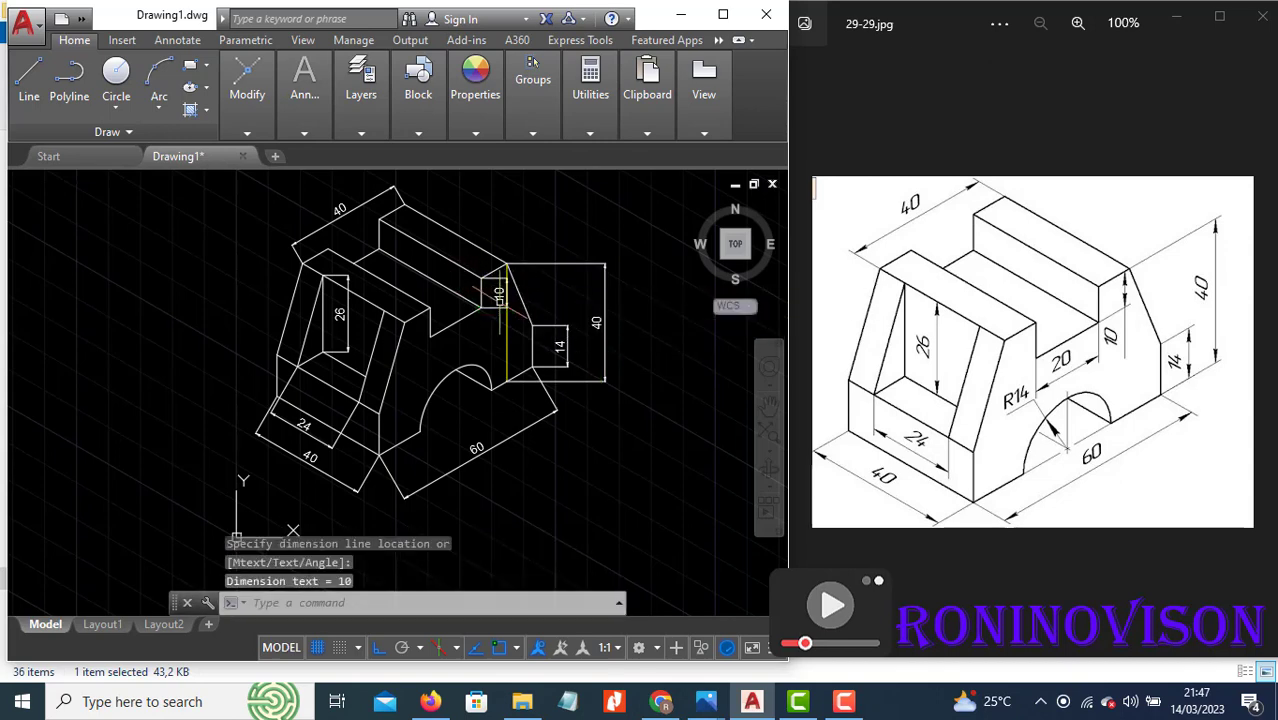
# Add an aligned dimension to the slot's floor edge on the arch side, offset below the edge
pyautogui.scroll(2, 486, 318)
pyautogui.press('Return')
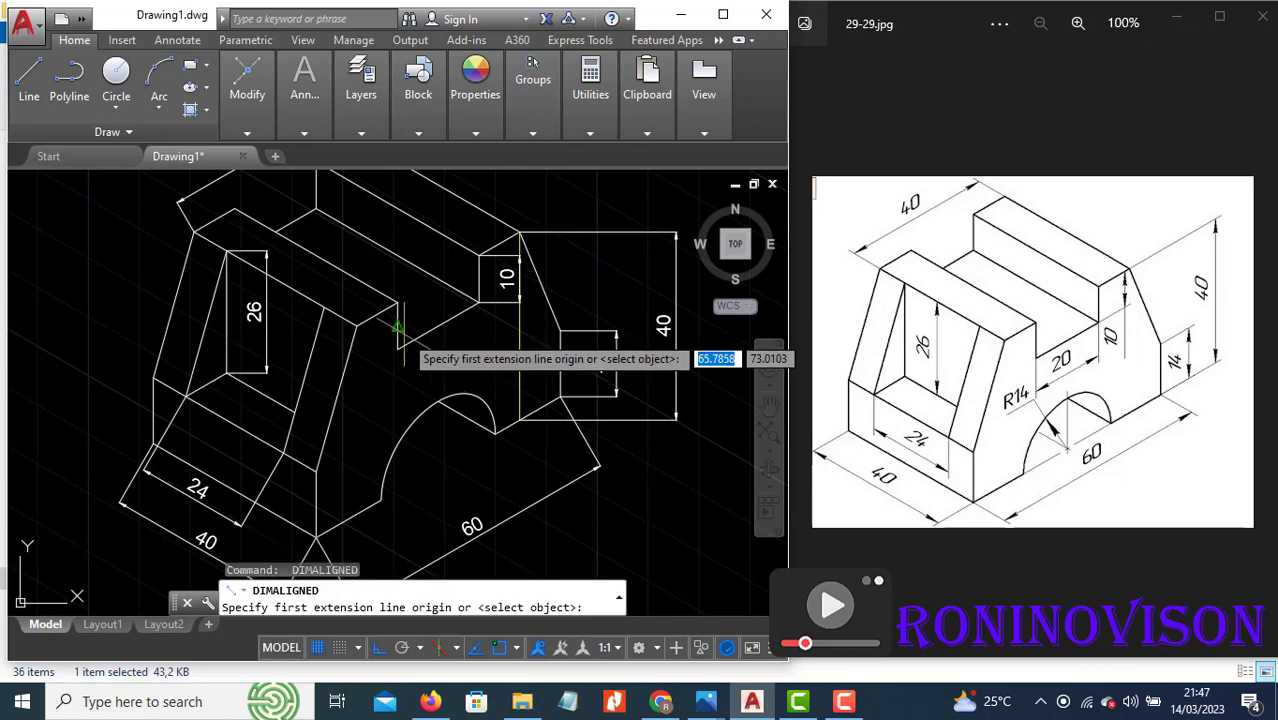
pyautogui.click(398, 348)
pyautogui.click(479, 300)
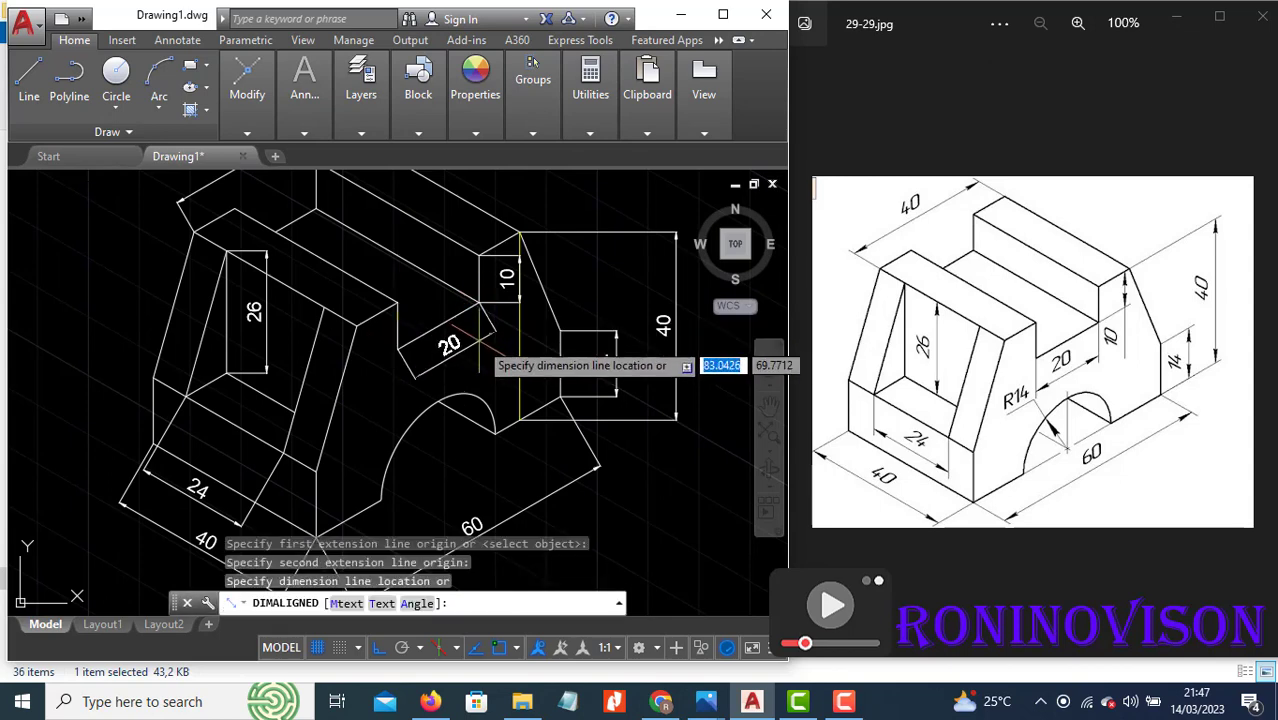
pyautogui.click(480, 339)
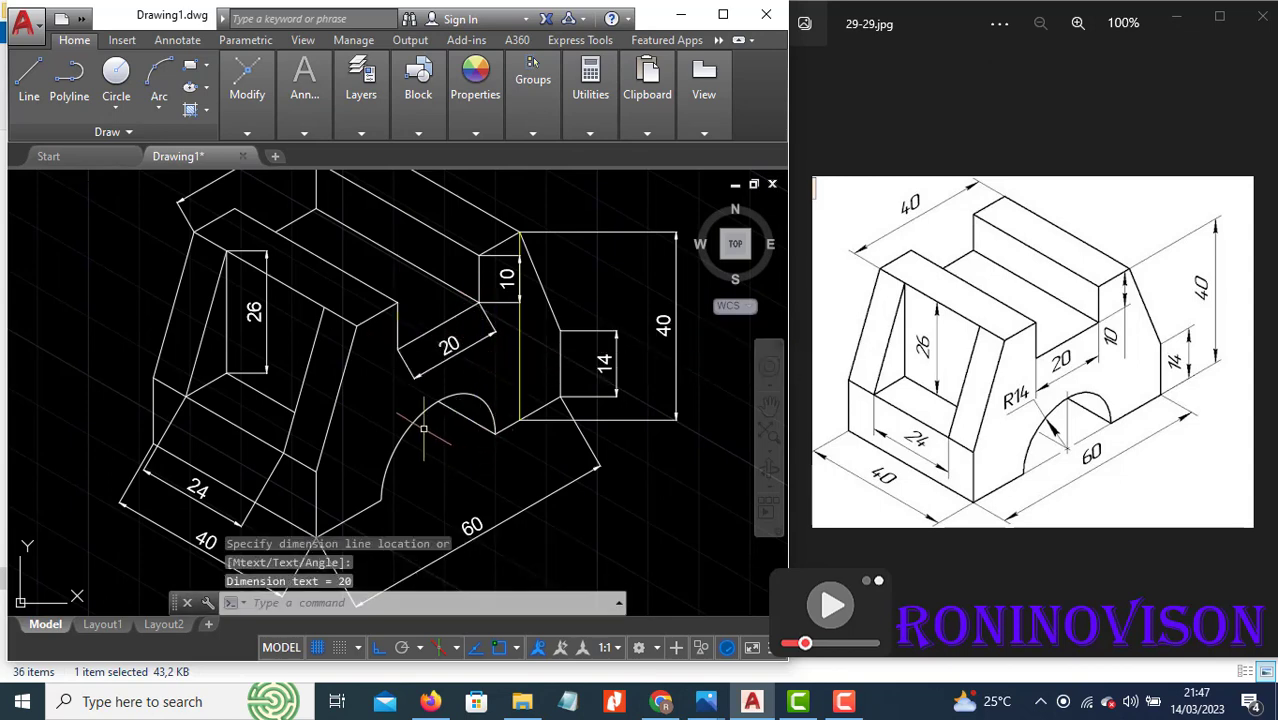
pyautogui.press('Escape')
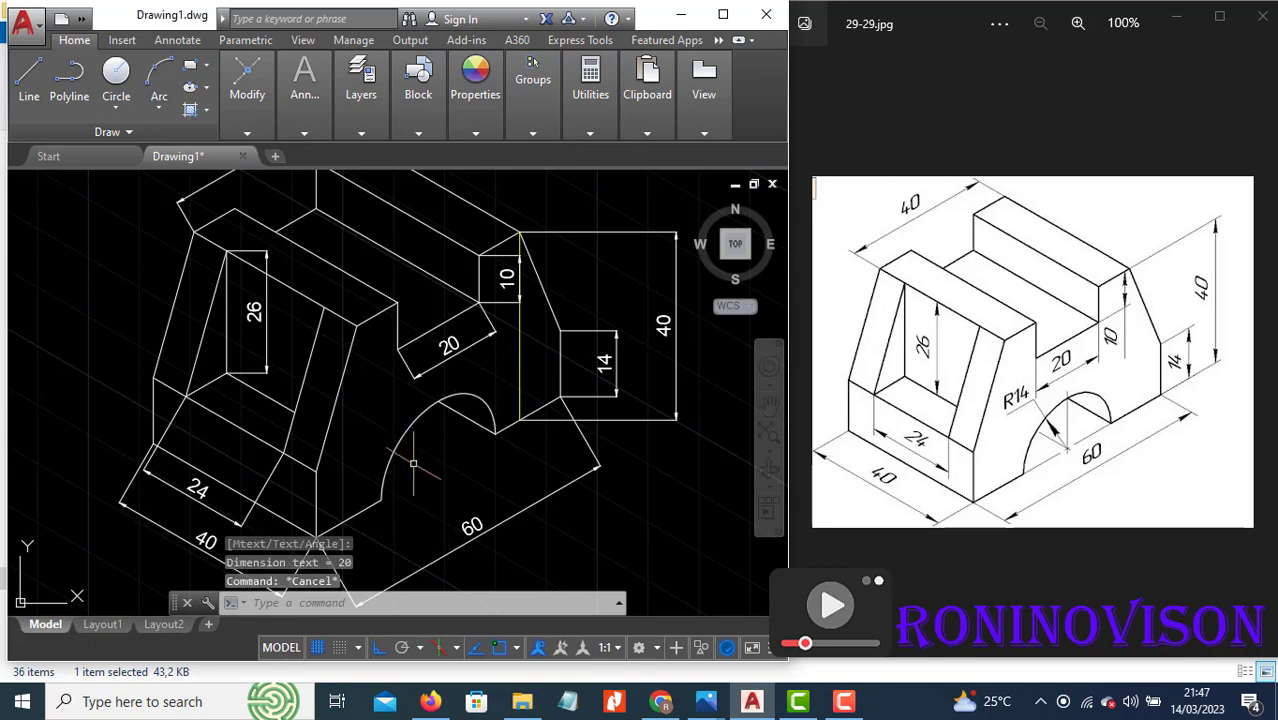
# Draw a line across the arch's open bottom, joining its front and rear lower endpoints
pyautogui.scroll(-2, 451, 437)
pyautogui.write('l')
pyautogui.press('Return')
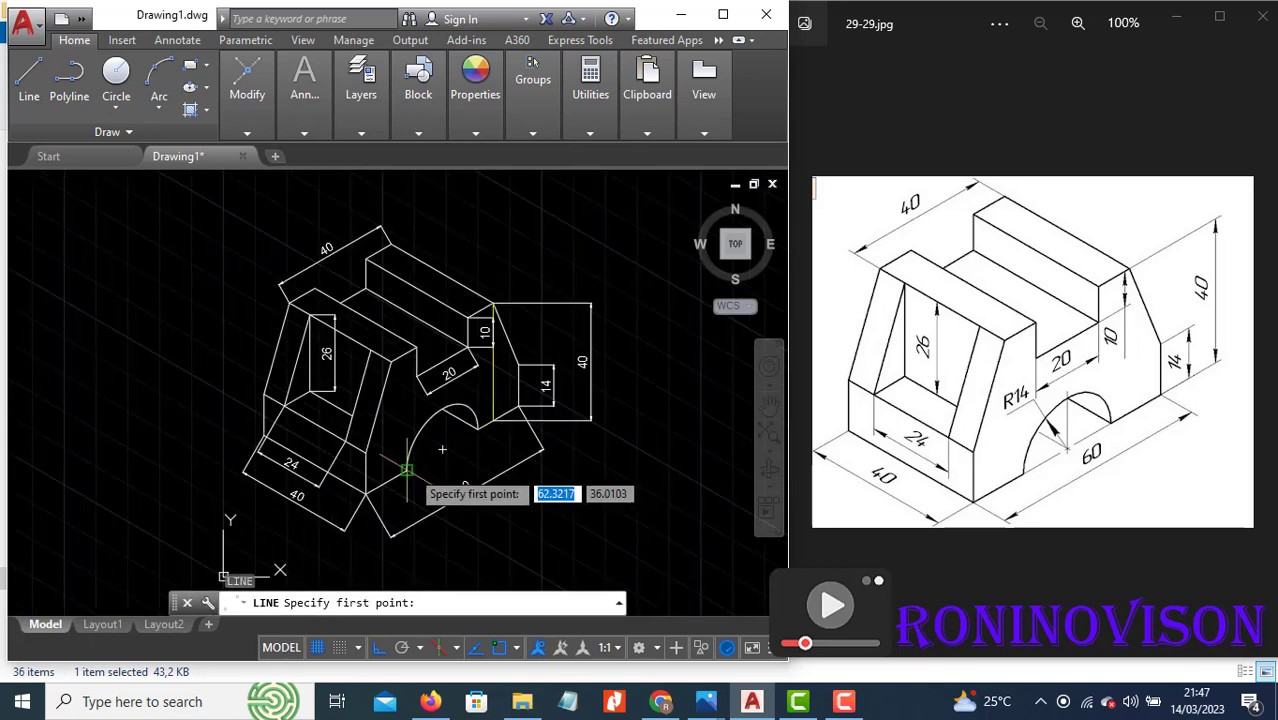
pyautogui.click(407, 471)
pyautogui.click(478, 429)
pyautogui.press('Escape')
# Change the color of the line across the arch's bottom to yellow
pyautogui.click(486, 424)
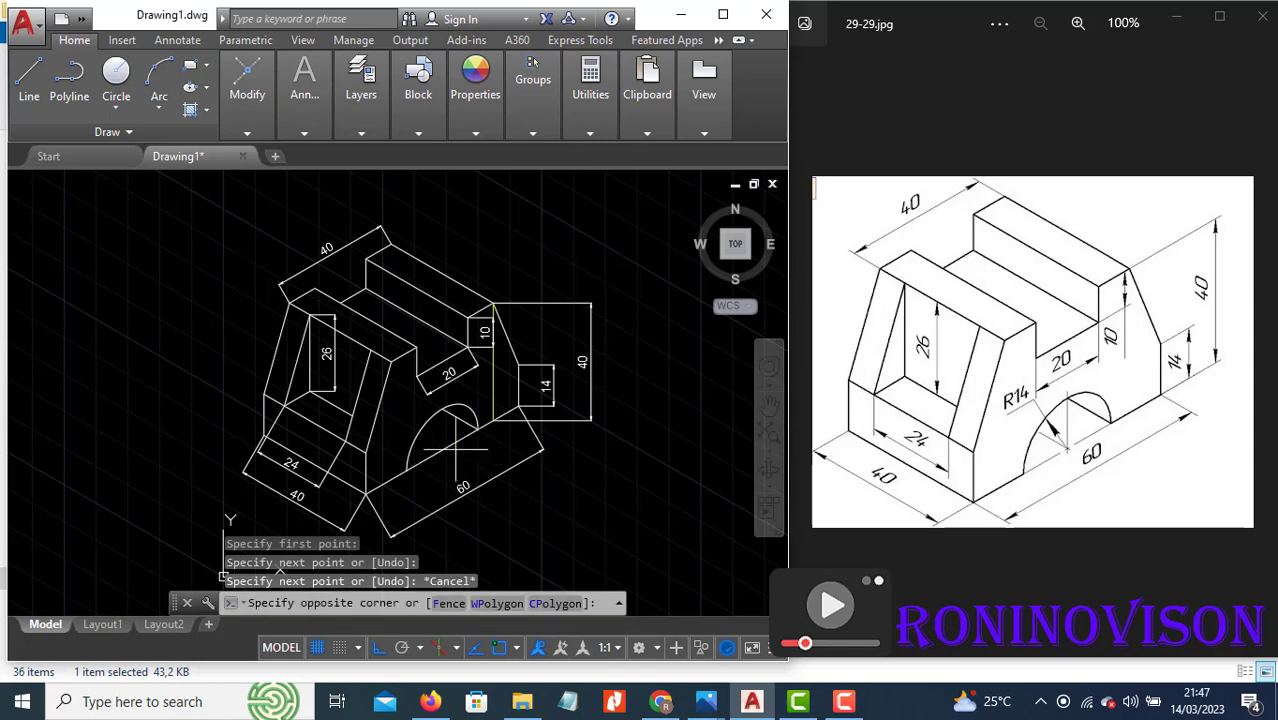
pyautogui.click(450, 437)
pyautogui.click(468, 131)
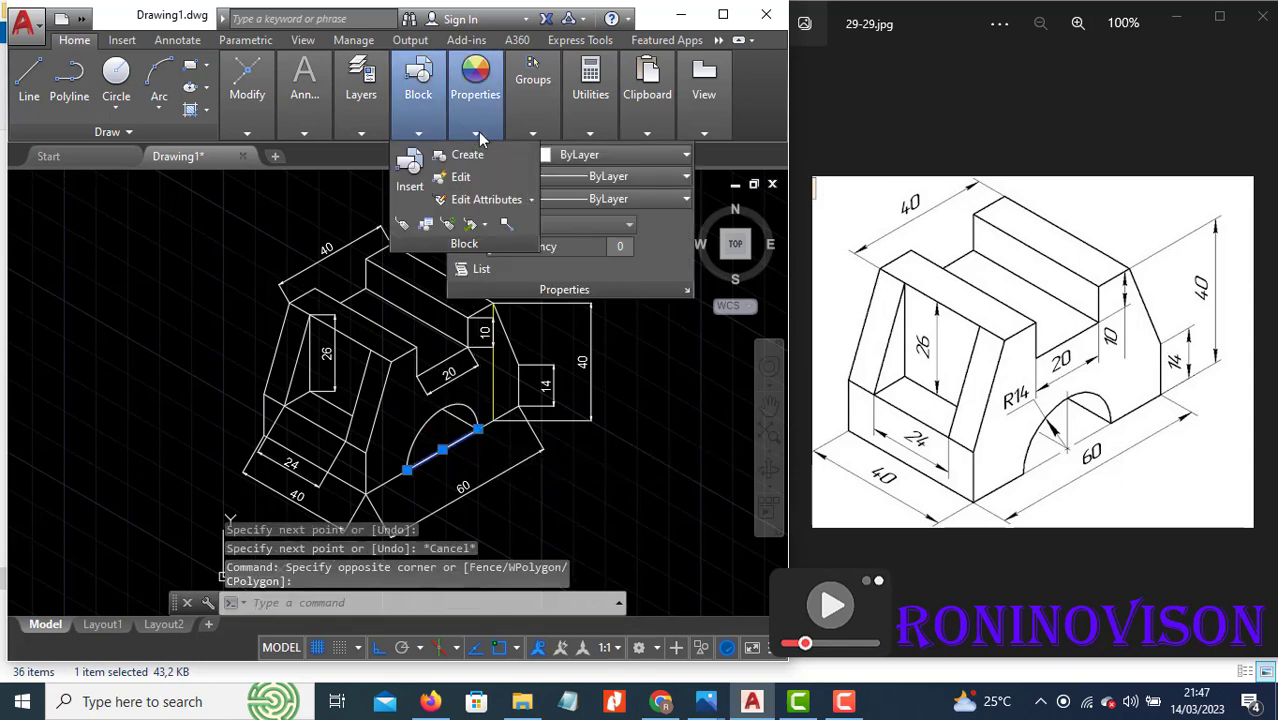
pyautogui.click(560, 155)
pyautogui.click(557, 346)
pyautogui.press('Escape')
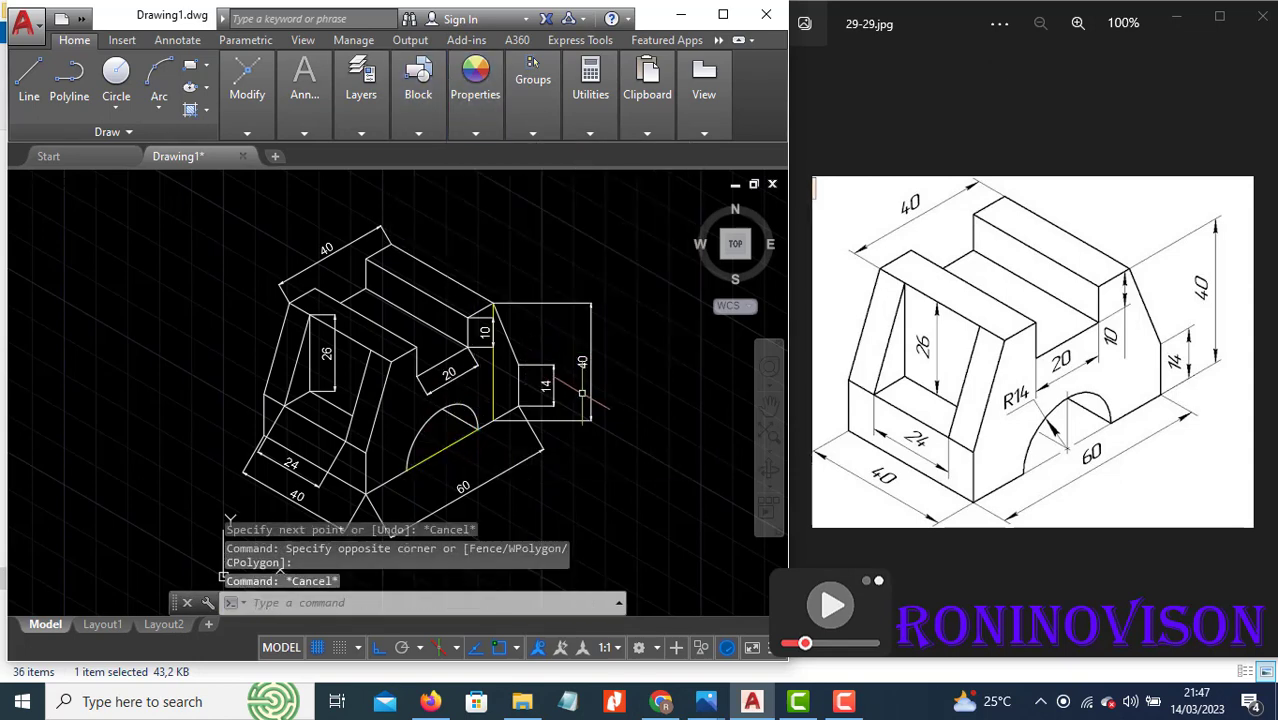
pyautogui.press('Escape')
# Oblique the 40 dimension above the block's top with DIMEDIT, taking the angle from the rear rail's long outer top edge
pyautogui.scroll(2, 270, 268)
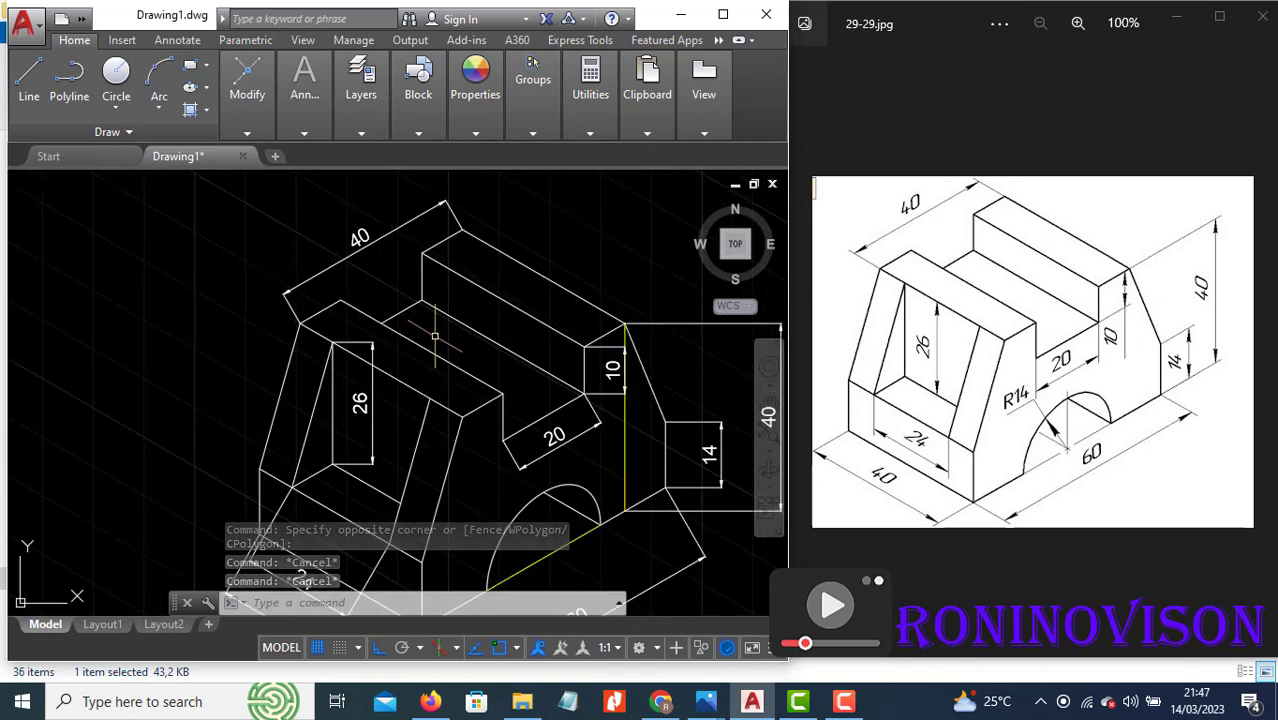
pyautogui.write('di')
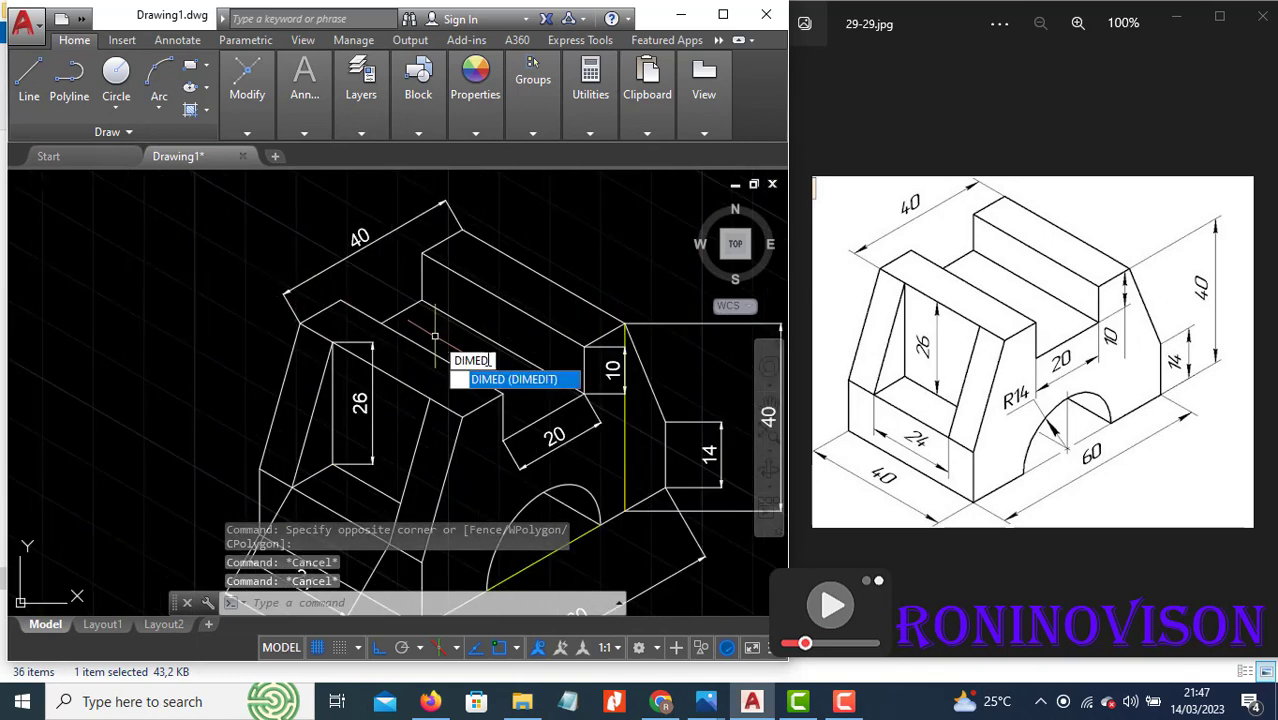
pyautogui.press('Return')
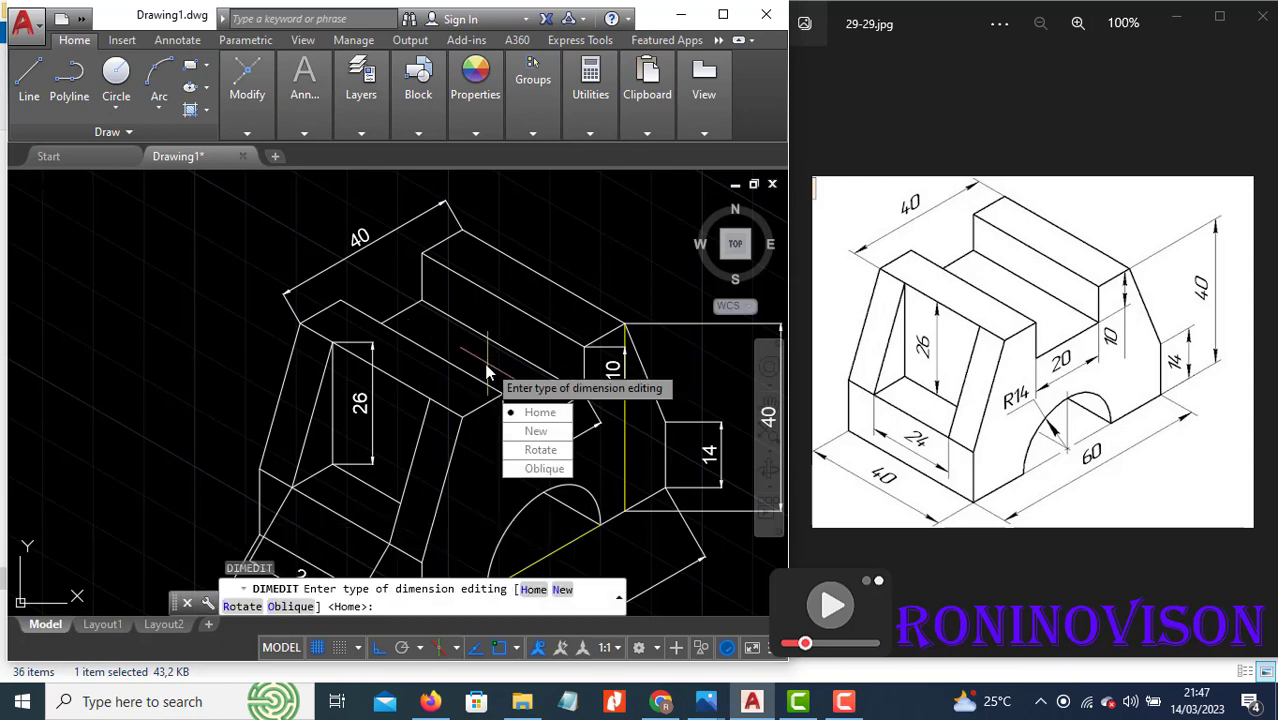
pyautogui.click(540, 469)
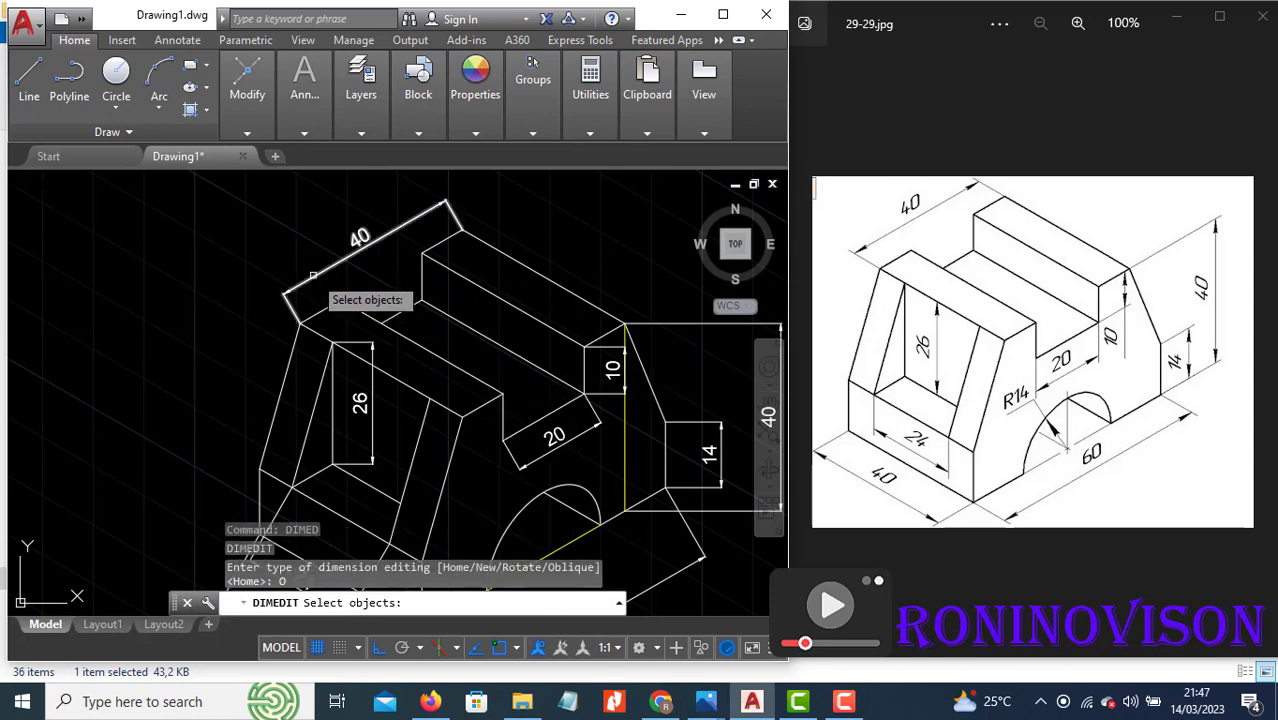
pyautogui.click(313, 275)
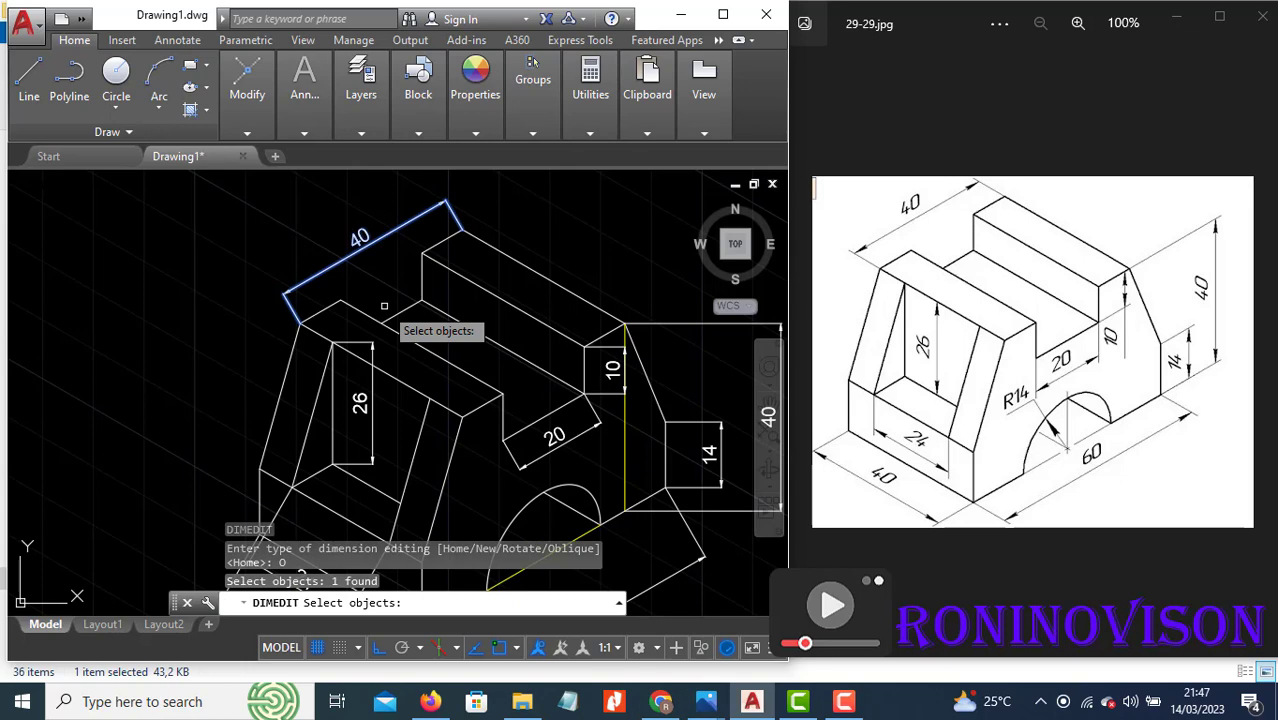
pyautogui.press('Return')
pyautogui.click(625, 324)
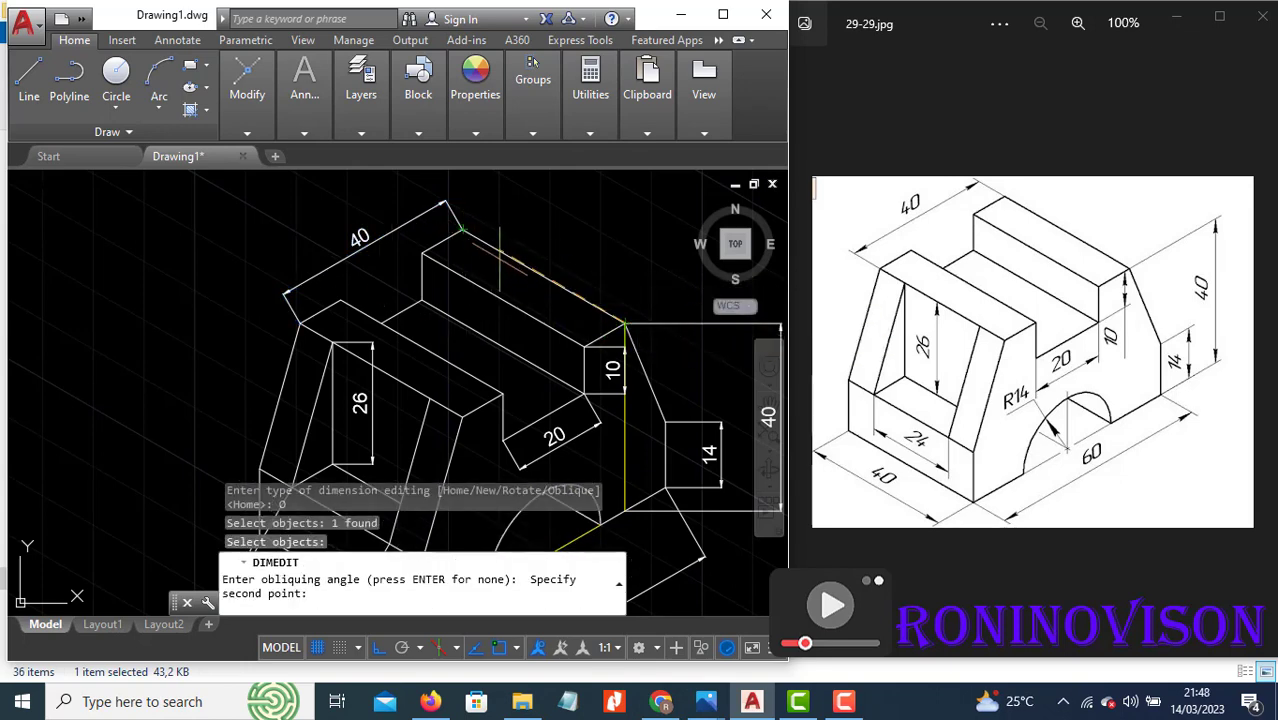
pyautogui.click(460, 236)
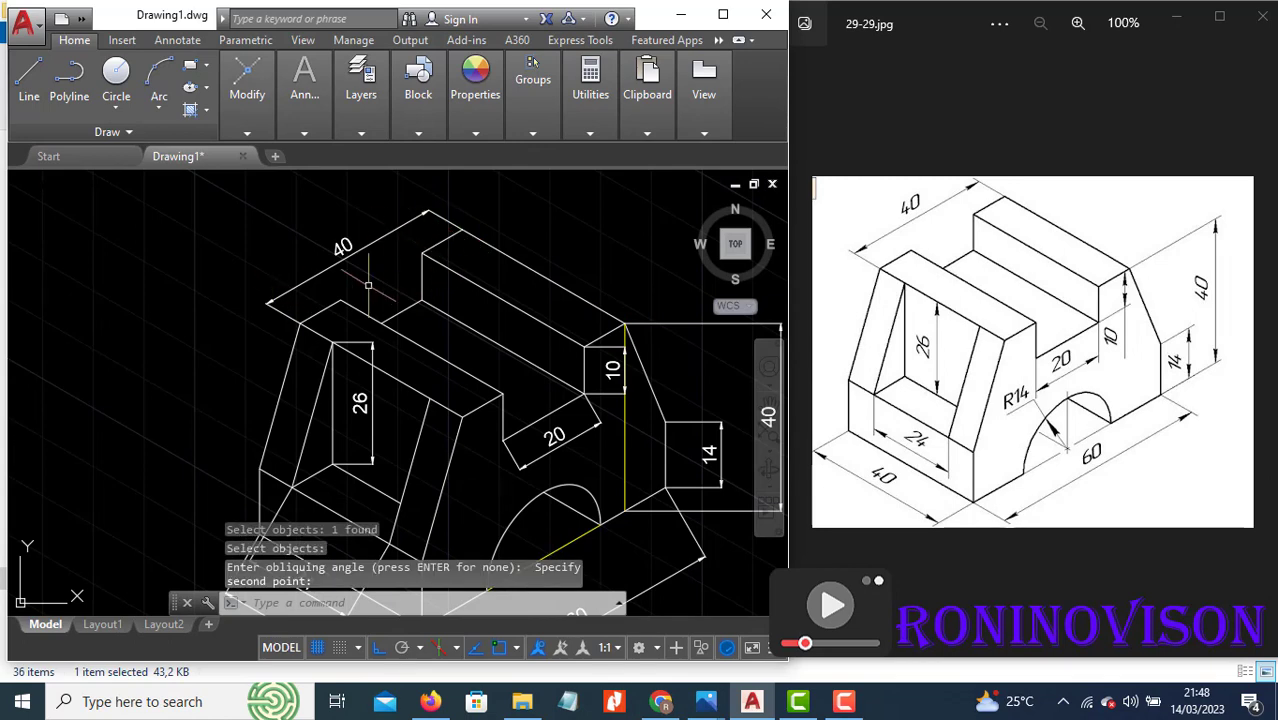
# Oblique the recess's 26 height dimension with DIMEDIT, taking the angle from the two ends of the front rail's long outer top edge
pyautogui.scroll(2, 368, 286)
pyautogui.scroll(-4, 400, 340)
pyautogui.scroll(6, 422, 382)
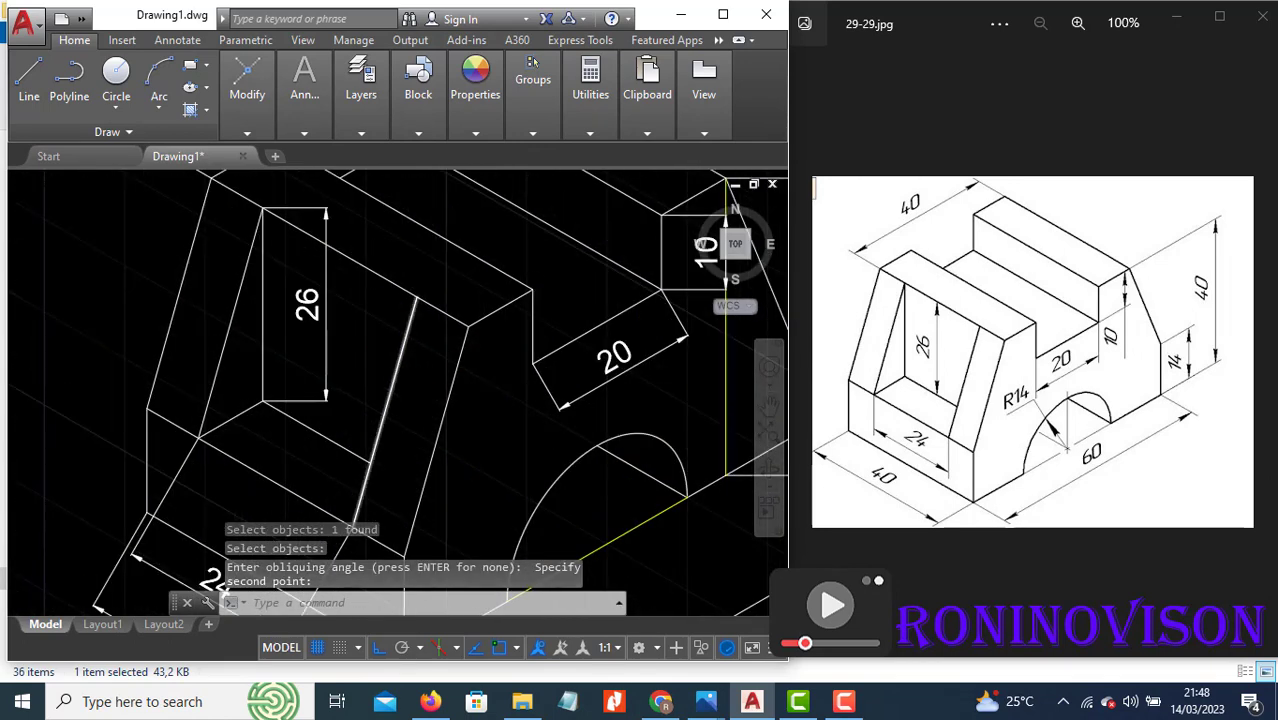
pyautogui.scroll(-5, 401, 336)
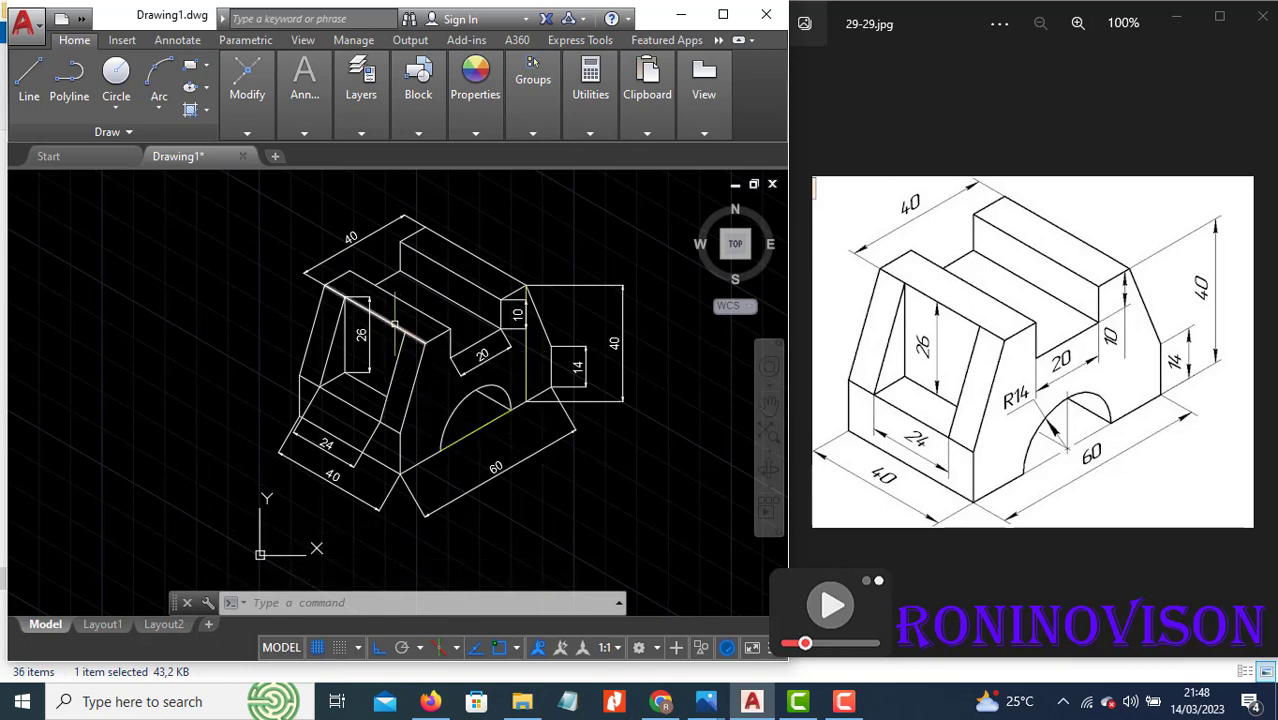
pyautogui.write('dimedi')
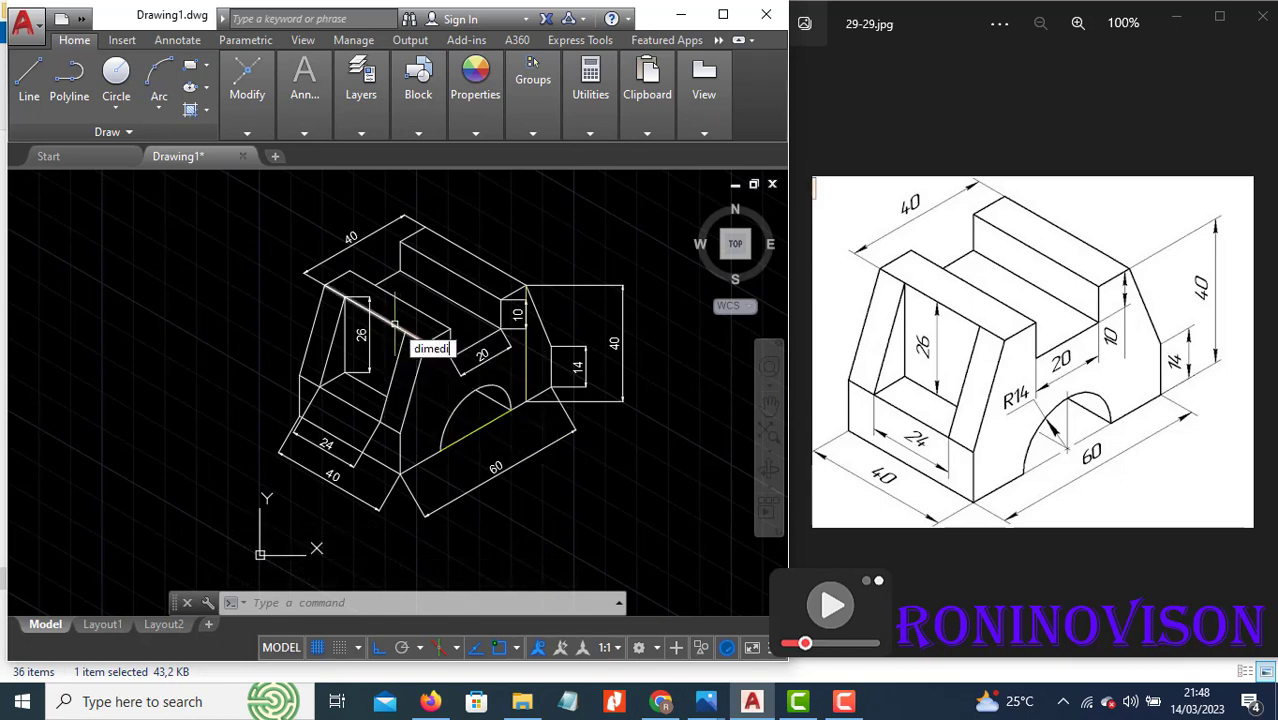
pyautogui.press('Return')
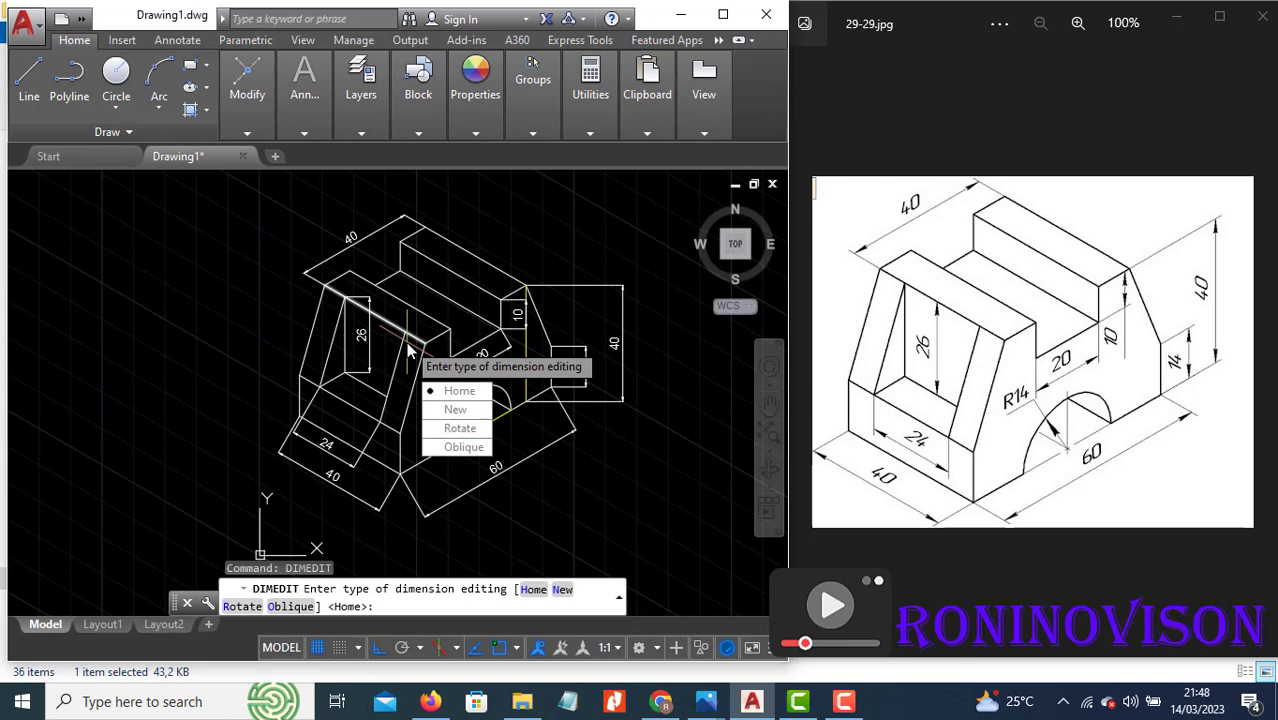
pyautogui.click(445, 446)
pyautogui.click(364, 334)
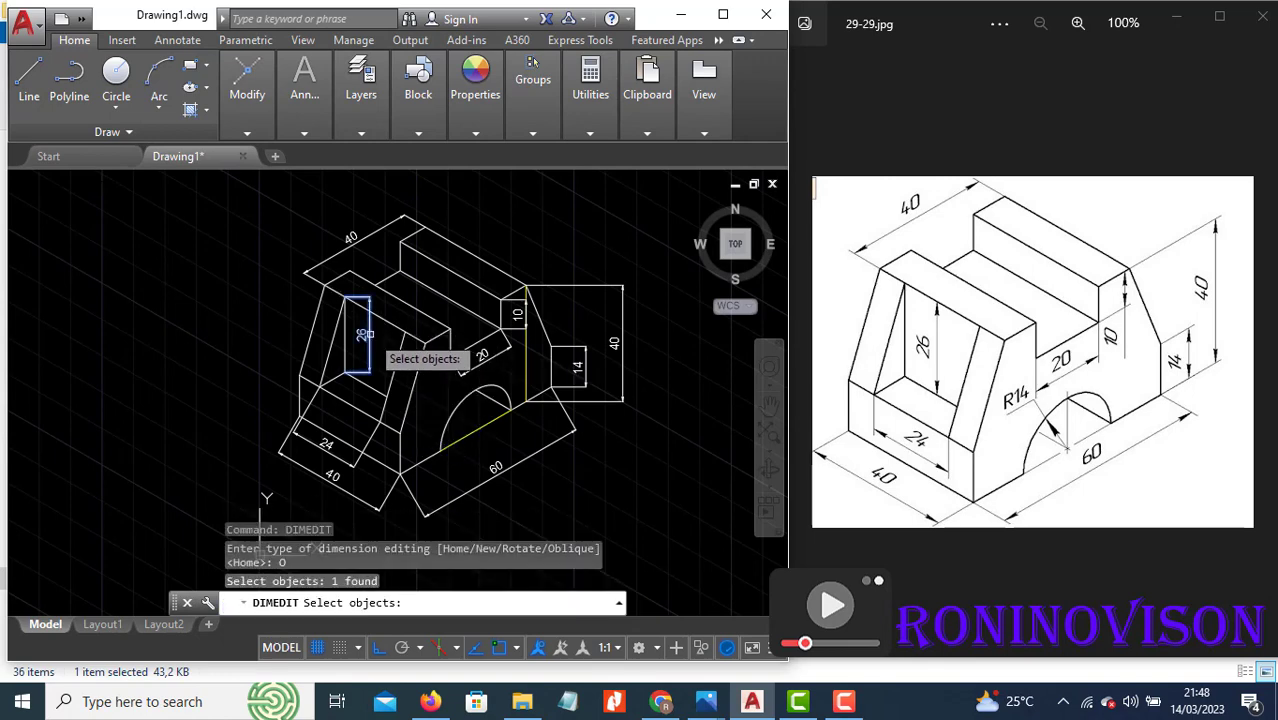
pyautogui.scroll(4, 351, 294)
pyautogui.press('Return')
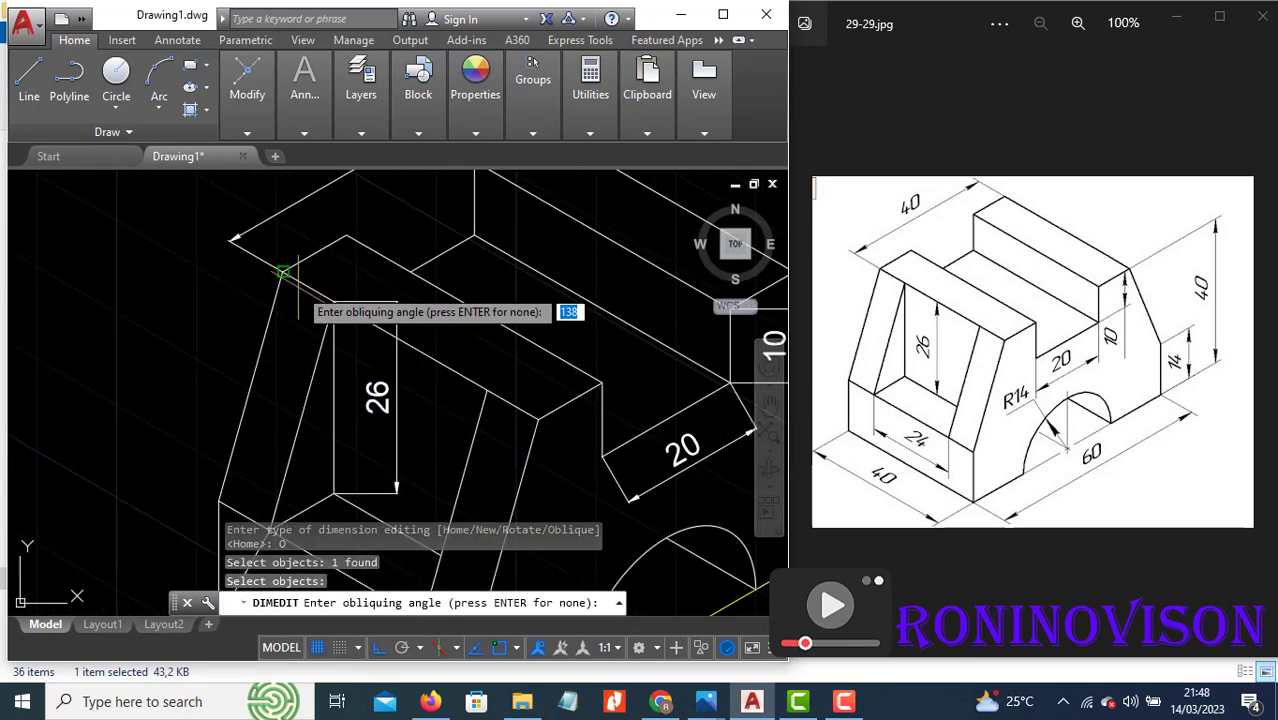
pyautogui.click(284, 271)
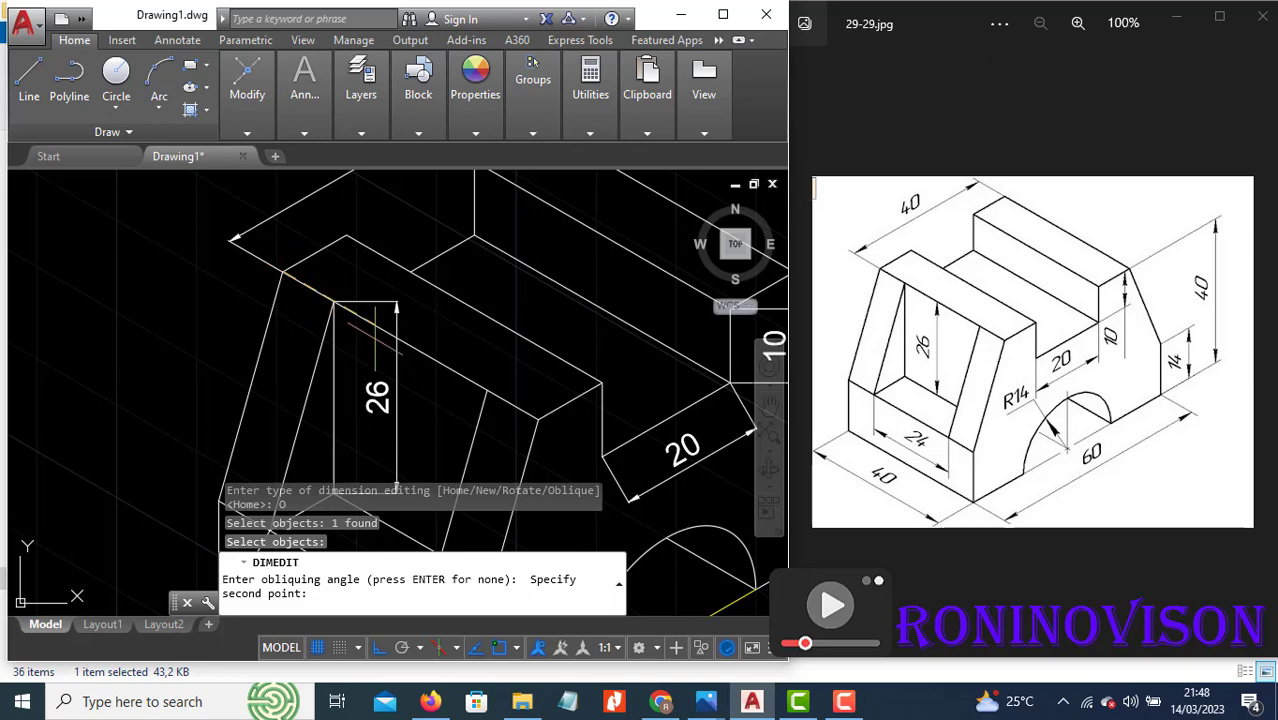
pyautogui.click(538, 410)
pyautogui.scroll(-4, 539, 382)
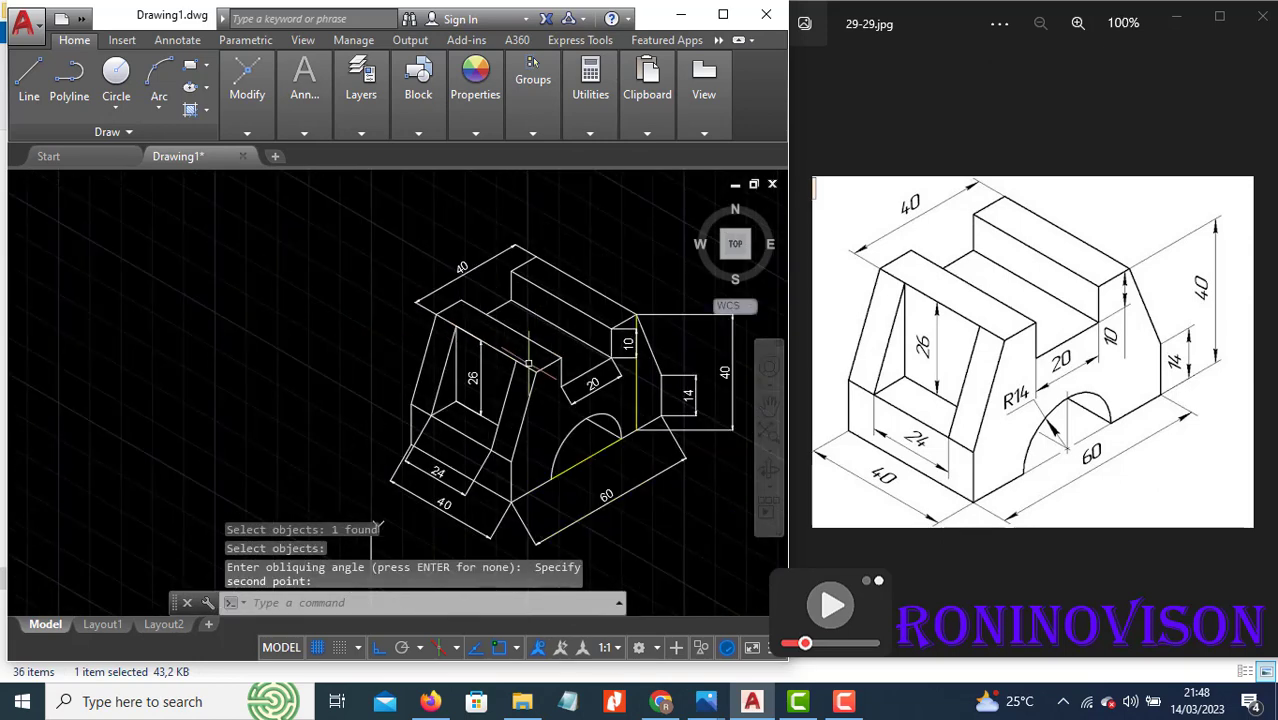
# Oblique the recess's 24 width dimension with DIMEDIT, taking the angle from the block's vertical front corner edge
pyautogui.press('Return')
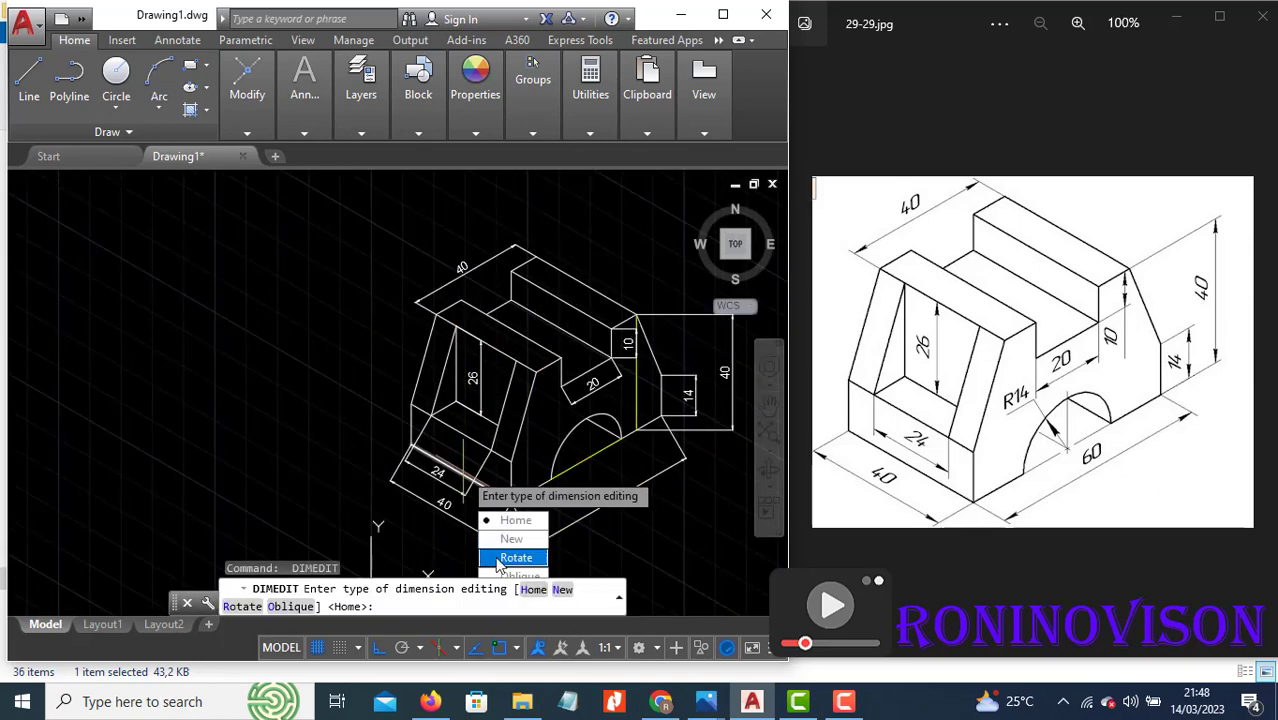
pyautogui.click(508, 577)
pyautogui.scroll(2, 449, 454)
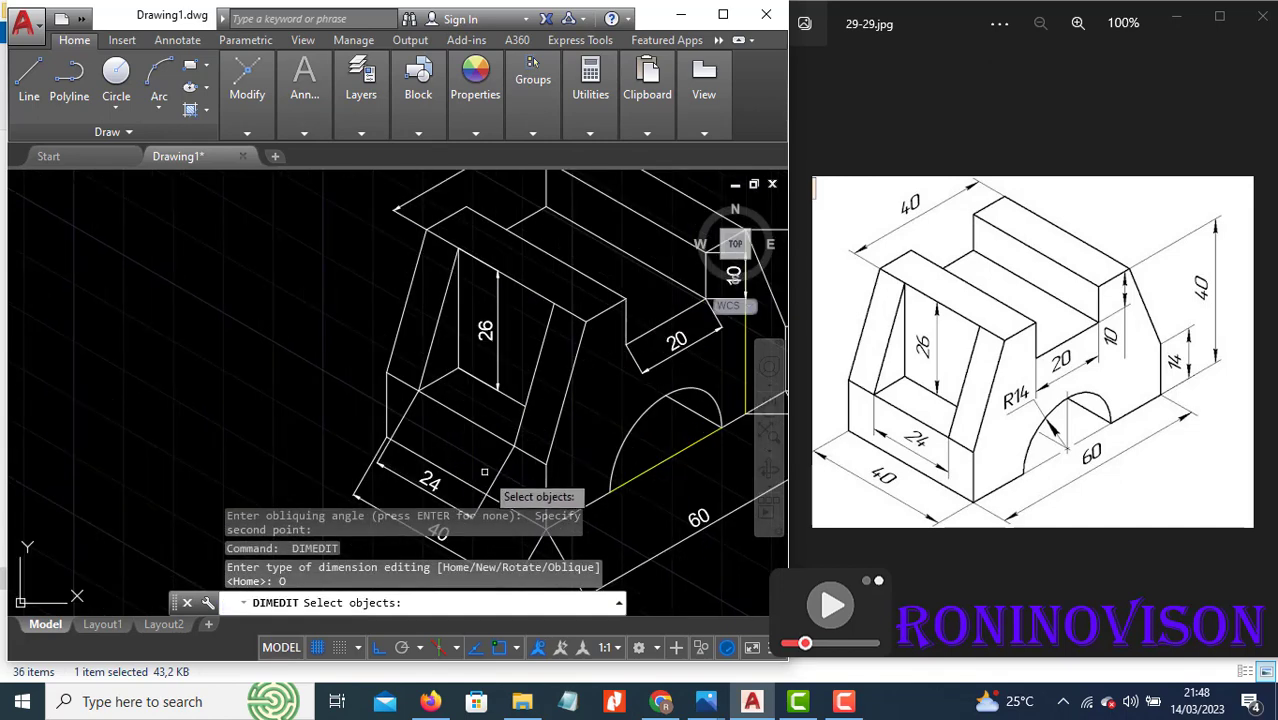
pyautogui.click(520, 447)
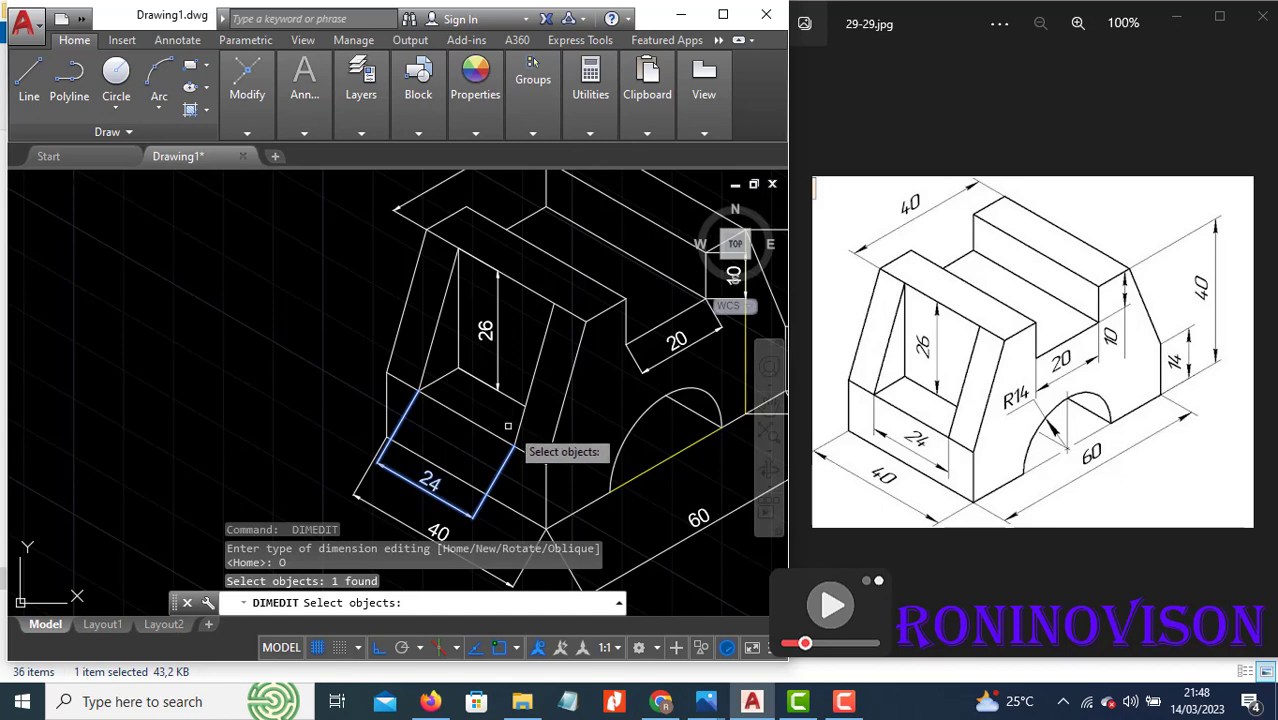
pyautogui.press('Return')
pyautogui.click(546, 462)
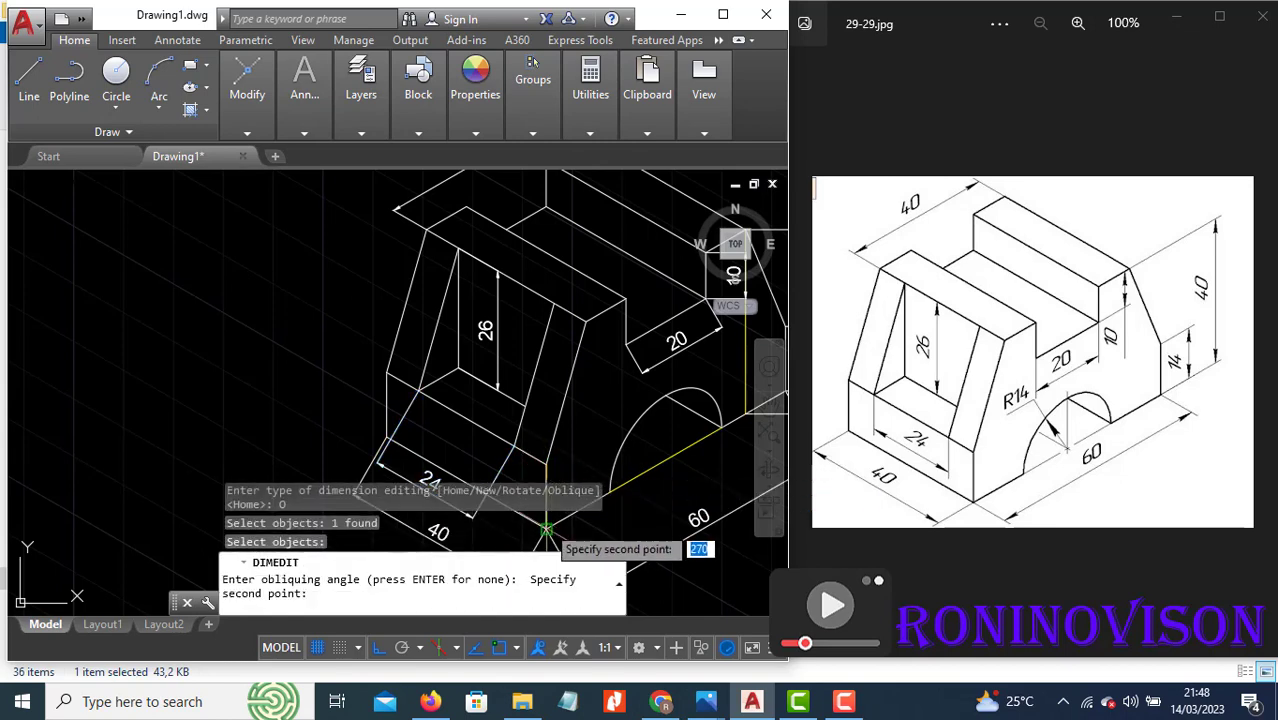
pyautogui.click(546, 529)
# Oblique the 40 width dimension below the block's front face with DIMEDIT, taking the angle from the vertical front corner edge
pyautogui.moveTo(546, 540); pyautogui.dragTo(551, 399, button='middle')
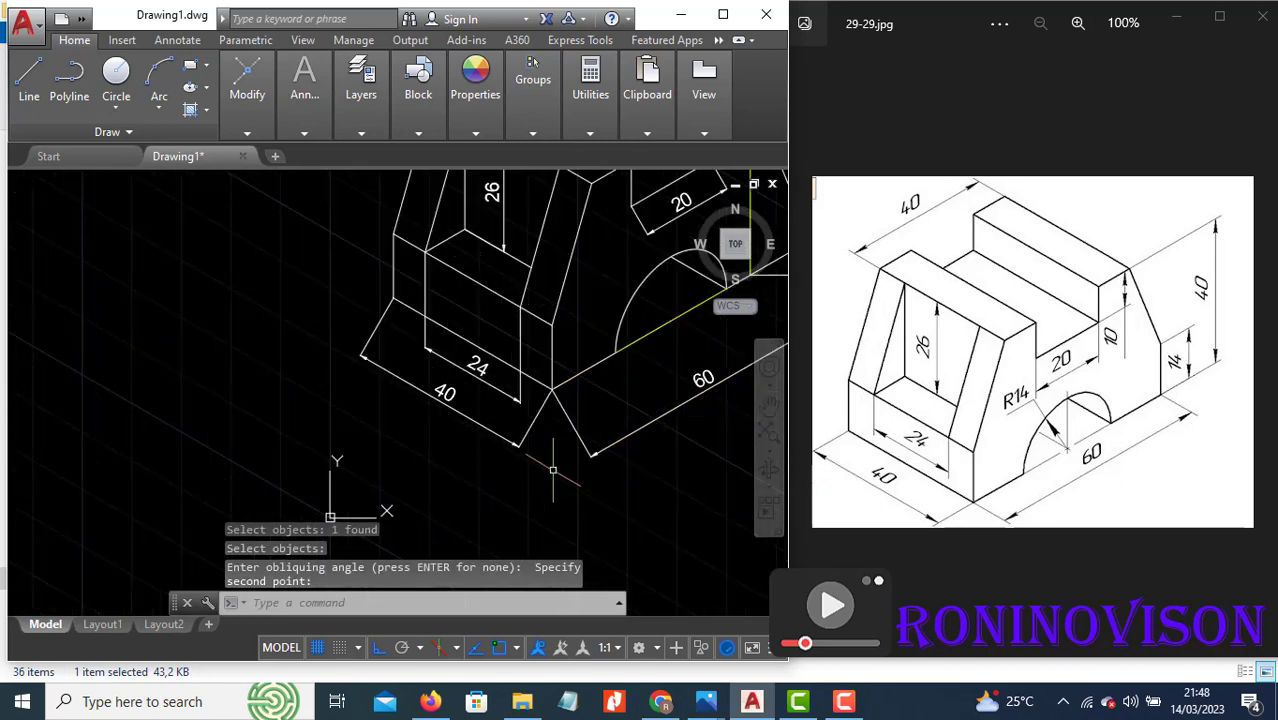
pyautogui.scroll(2, 551, 462)
pyautogui.press('Return')
pyautogui.click(558, 546)
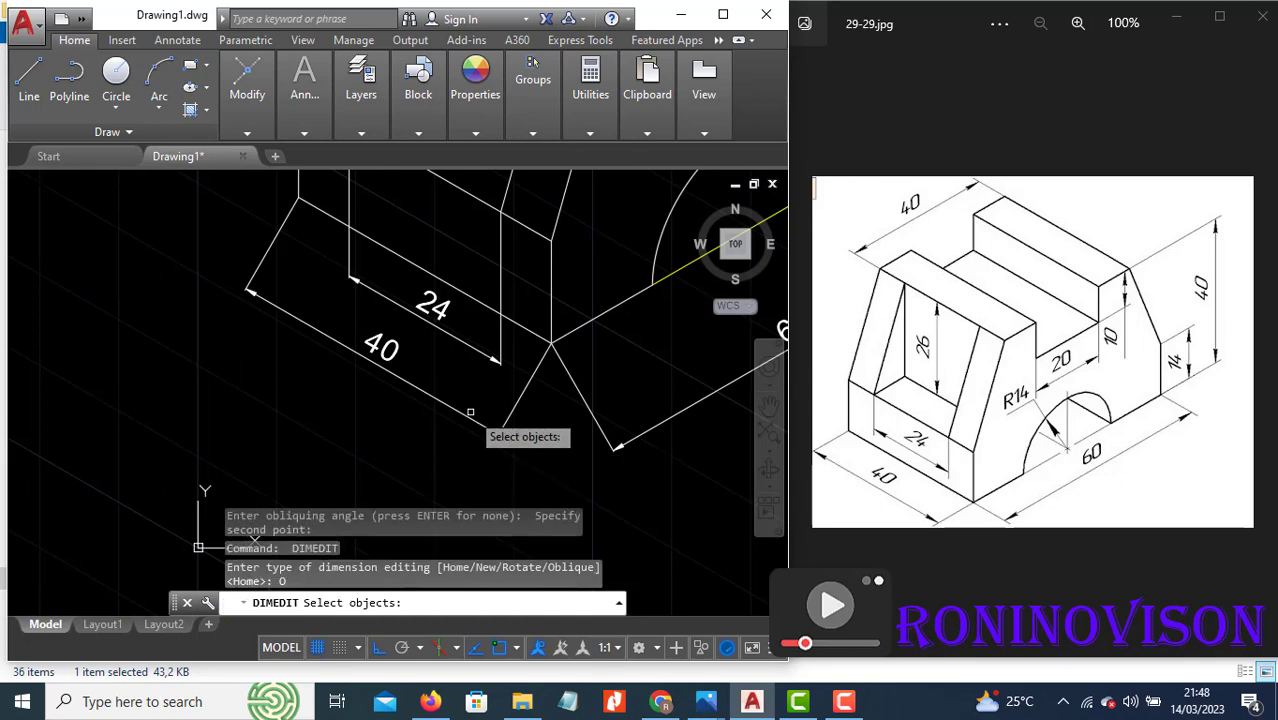
pyautogui.click(492, 436)
pyautogui.press('Return')
pyautogui.click(552, 240)
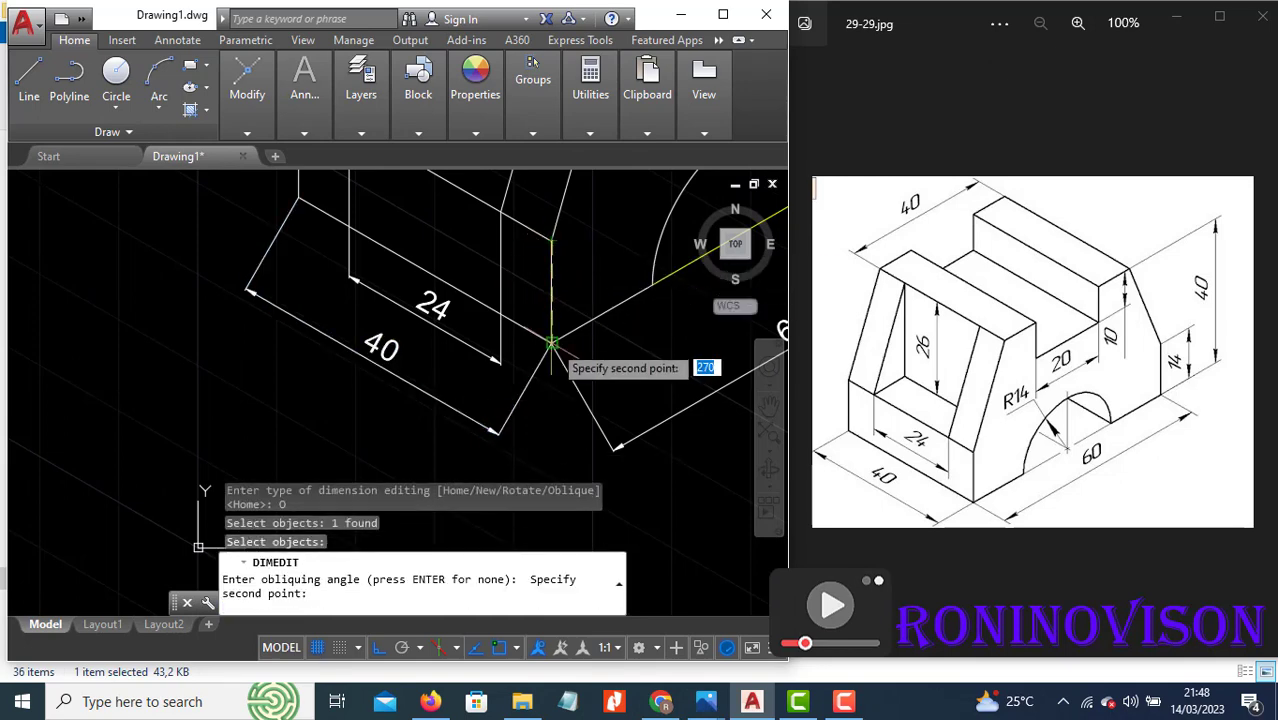
pyautogui.click(551, 343)
pyautogui.scroll(-4, 578, 450)
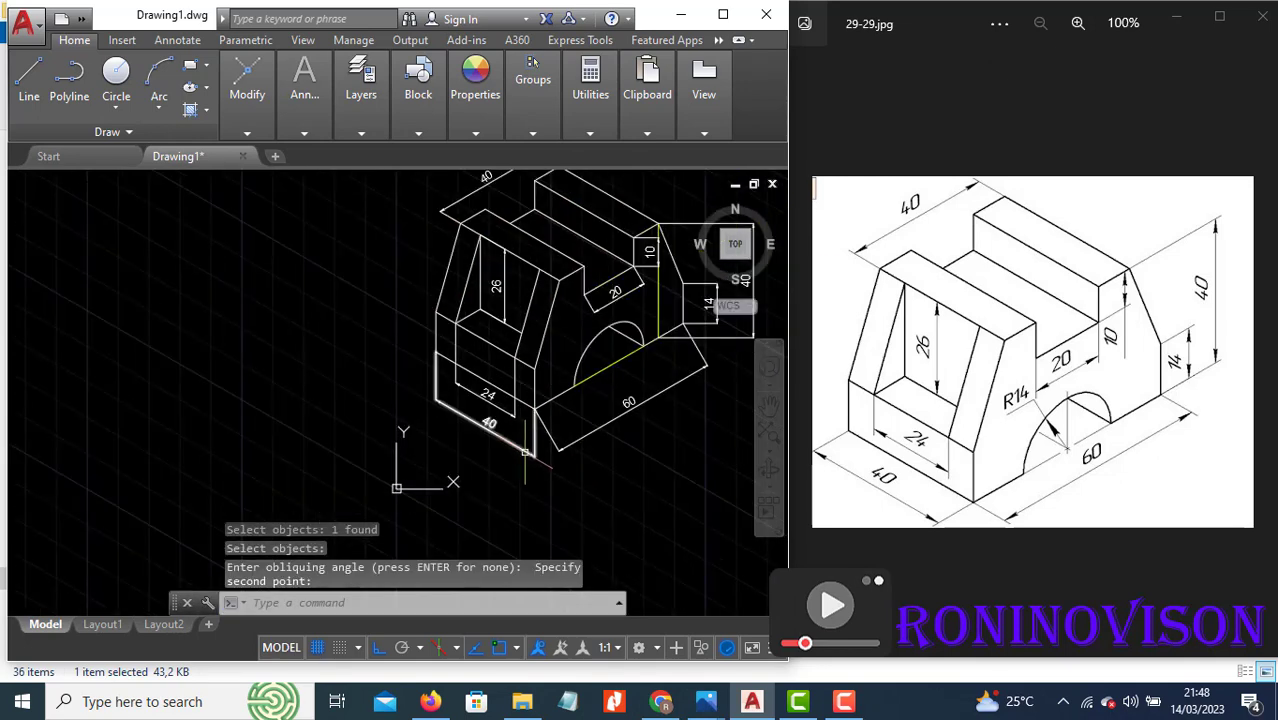
# Oblique the 60 length dimension with DIMEDIT, taking the angle from the bottom edge of the block's front face
pyautogui.press('Return')
pyautogui.click(597, 539)
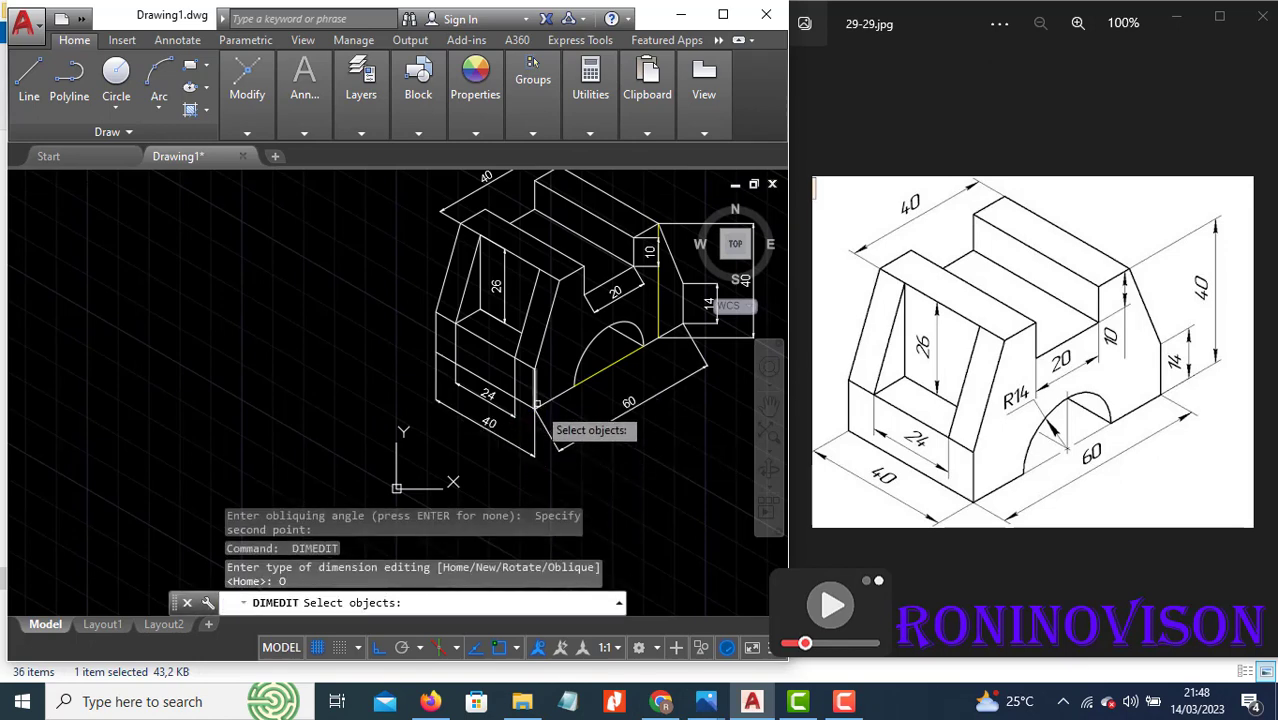
pyautogui.click(540, 418)
pyautogui.press('Return')
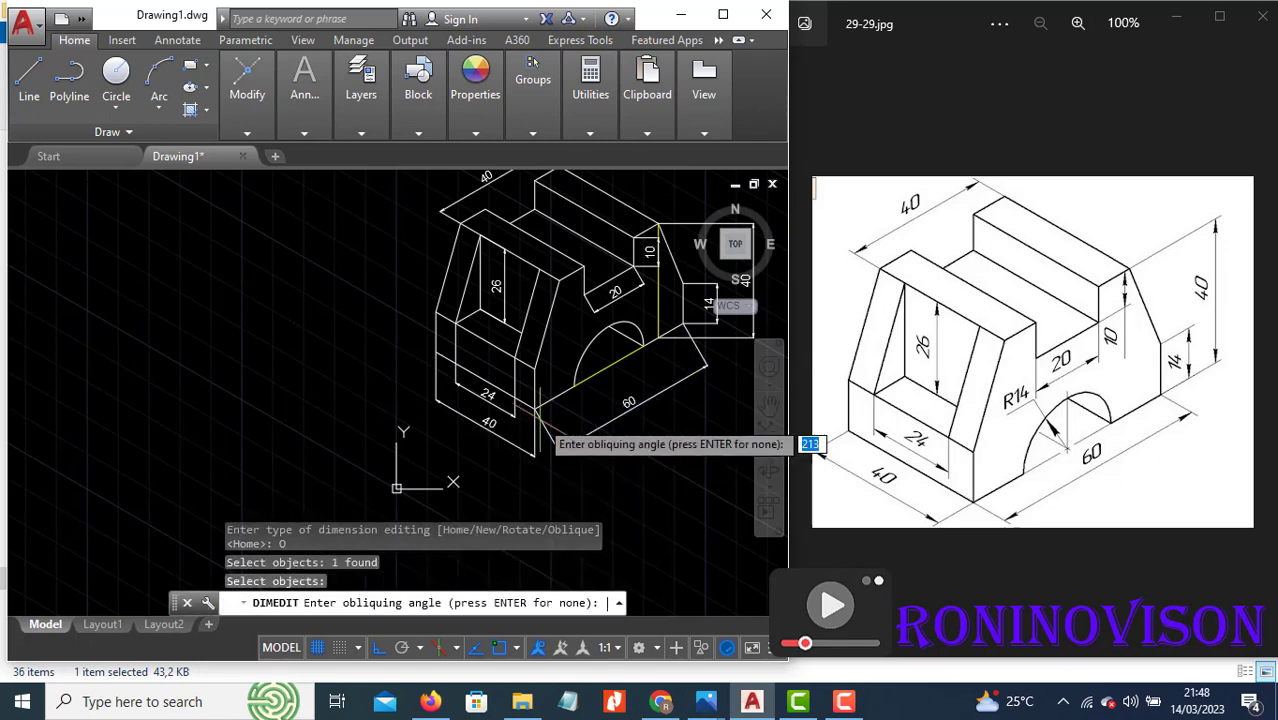
pyautogui.click(436, 350)
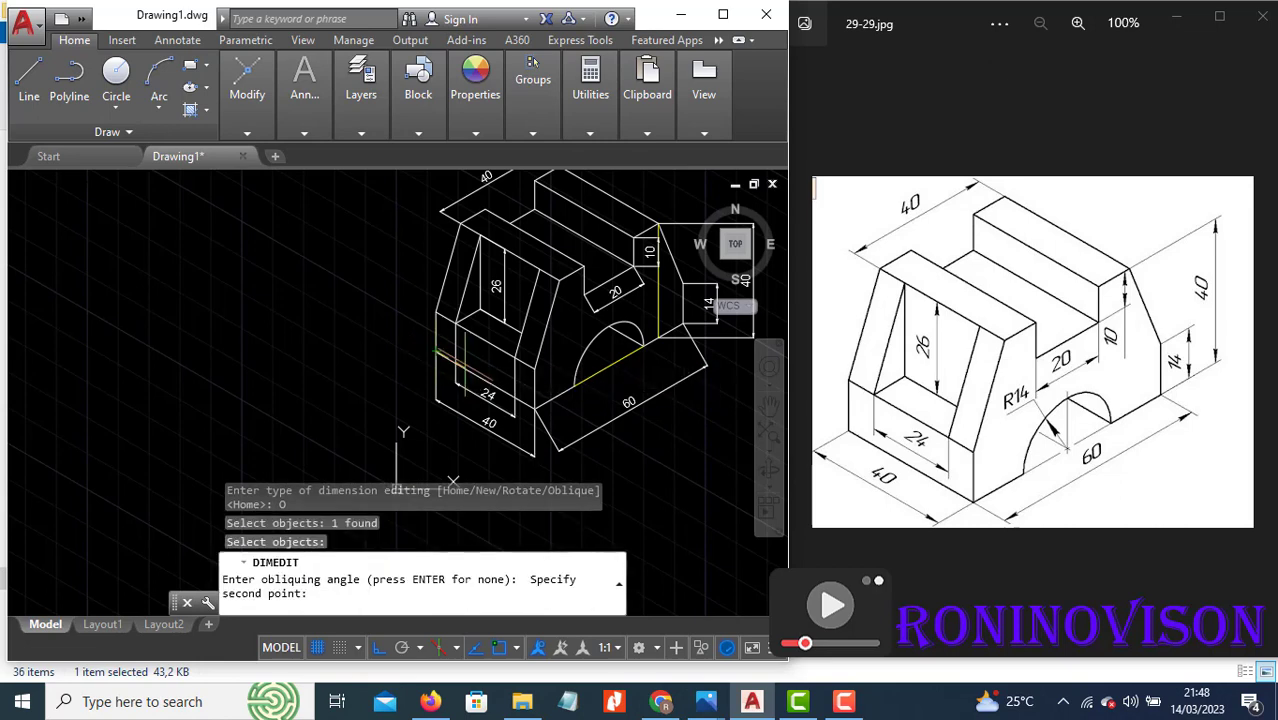
pyautogui.scroll(-2, 540, 450)
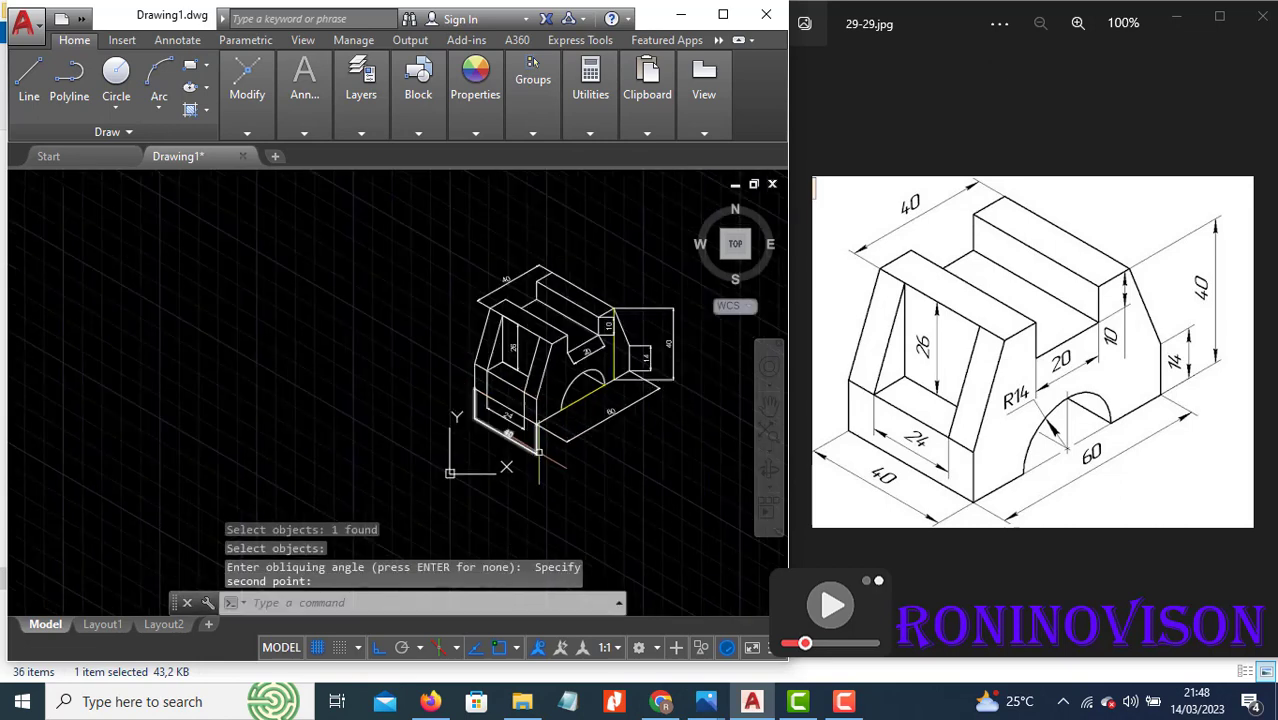
# Oblique the 14 height dimension with DIMEDIT, taking the angle from the arch's rear end to the block's bottom rear corner
pyautogui.scroll(4, 650, 367)
pyautogui.press('Return')
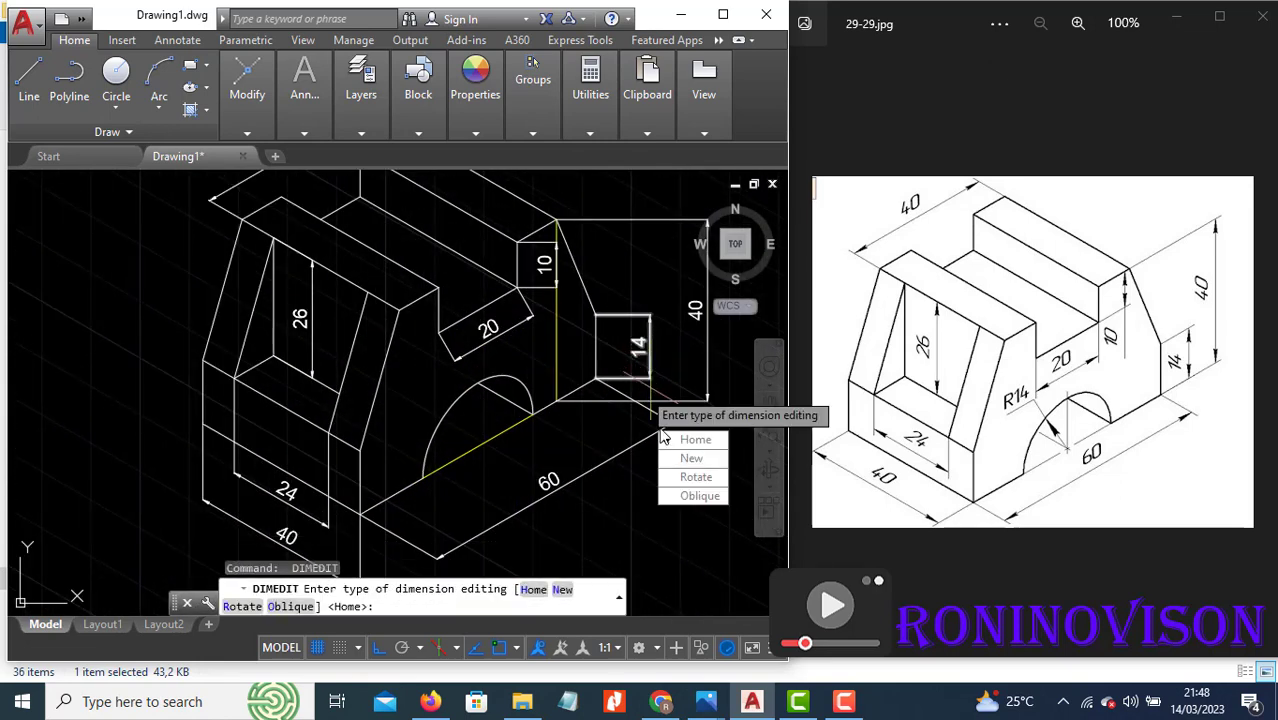
pyautogui.click(680, 497)
pyautogui.click(630, 340)
pyautogui.press('Return')
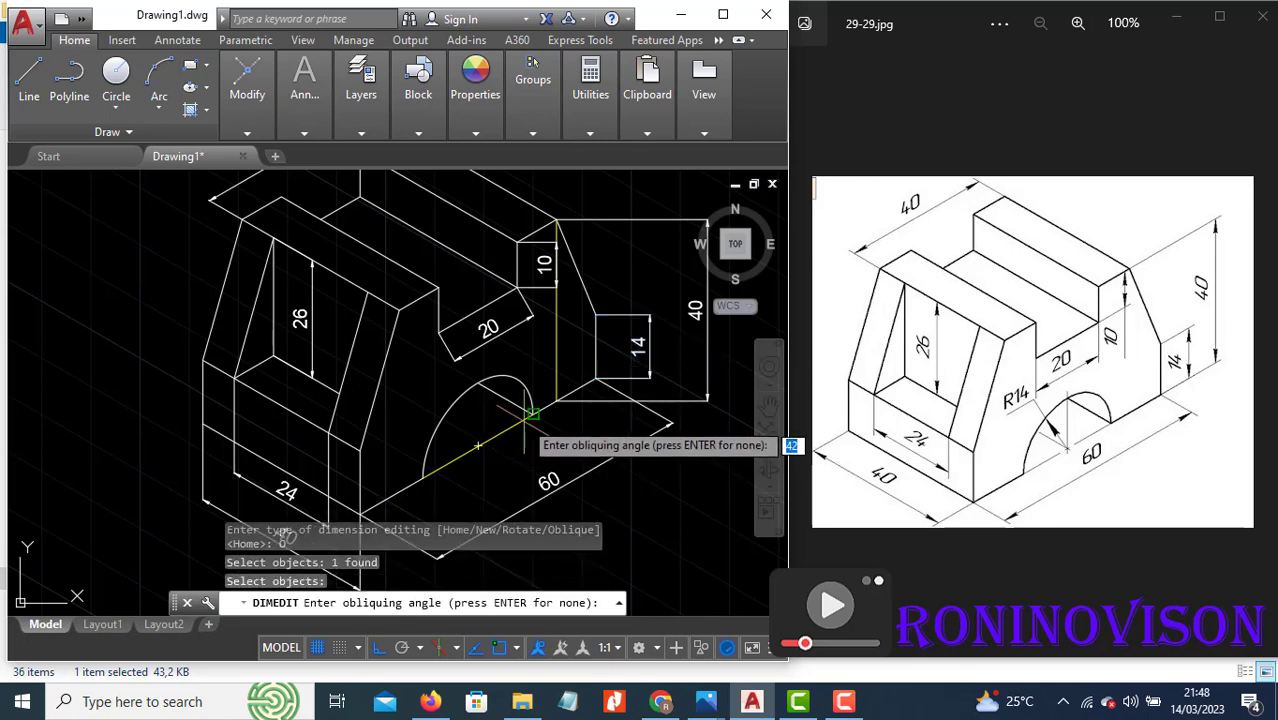
pyautogui.click(531, 412)
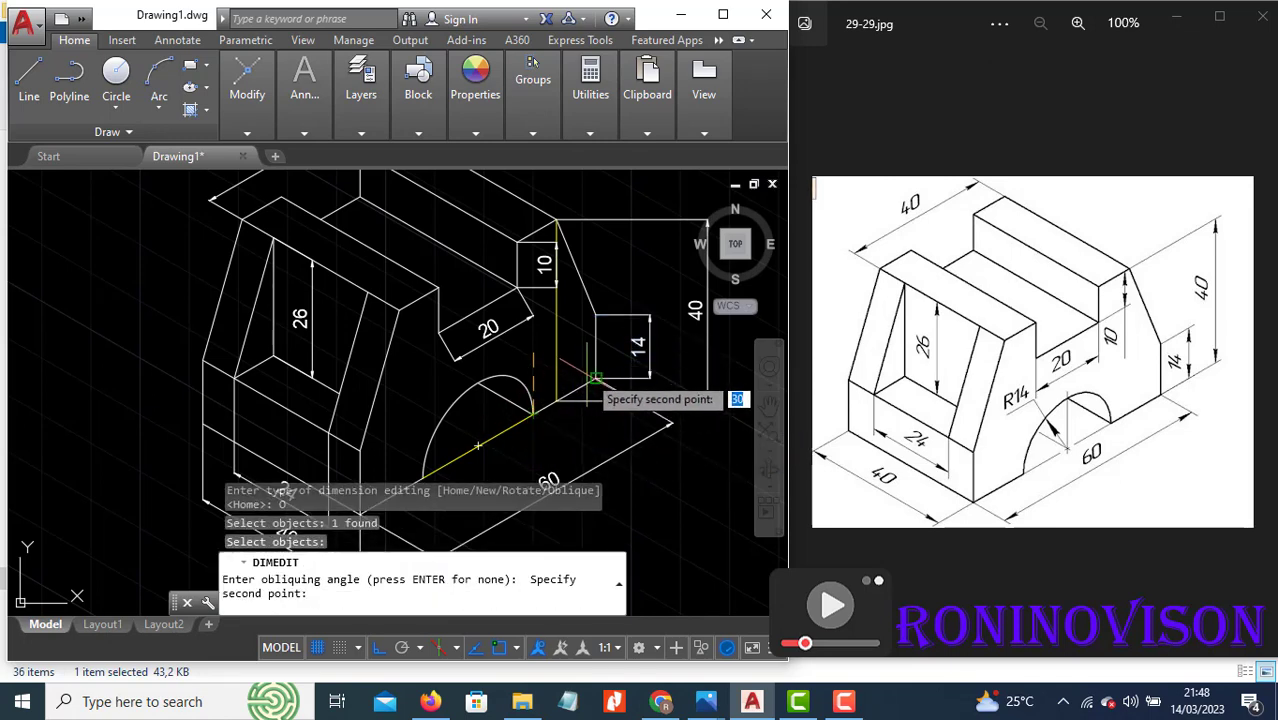
pyautogui.click(592, 374)
# Oblique the 40 overall height dimension with DIMEDIT, using the base edge between the arch's rear end and the bottom rear corner for the angle
pyautogui.press('Return')
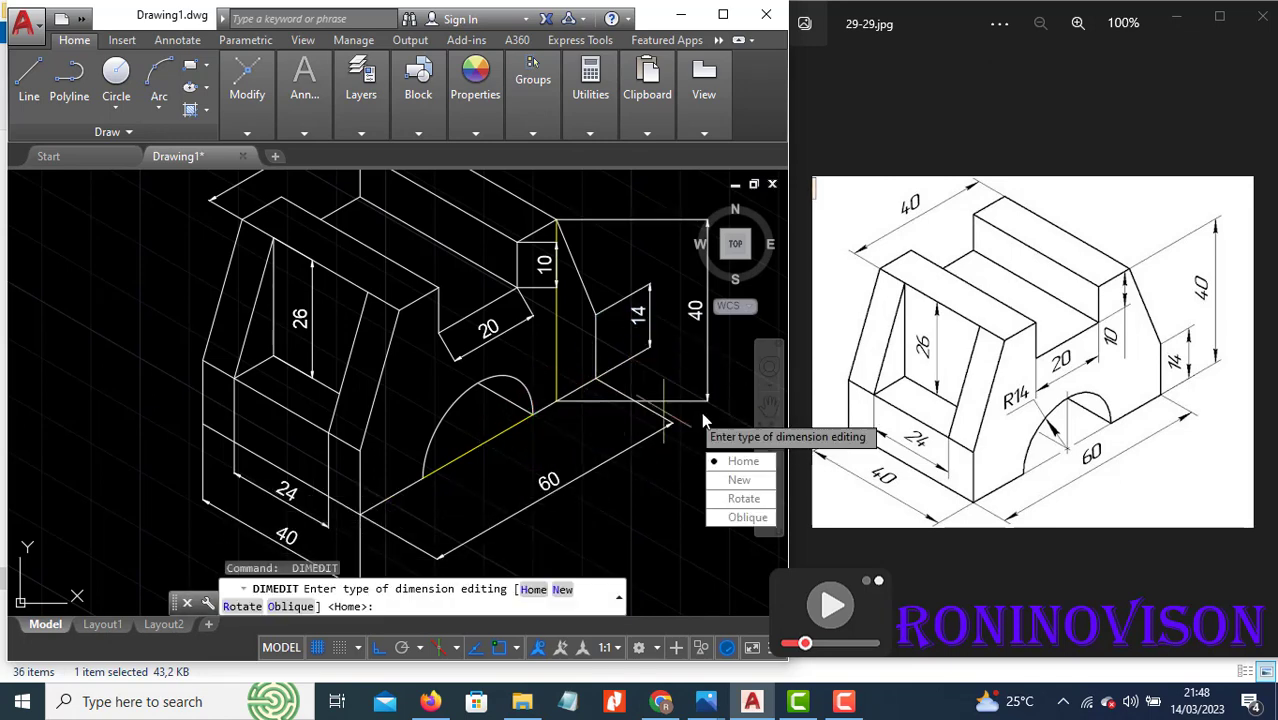
pyautogui.click(748, 518)
pyautogui.click(702, 400)
pyautogui.press('Return')
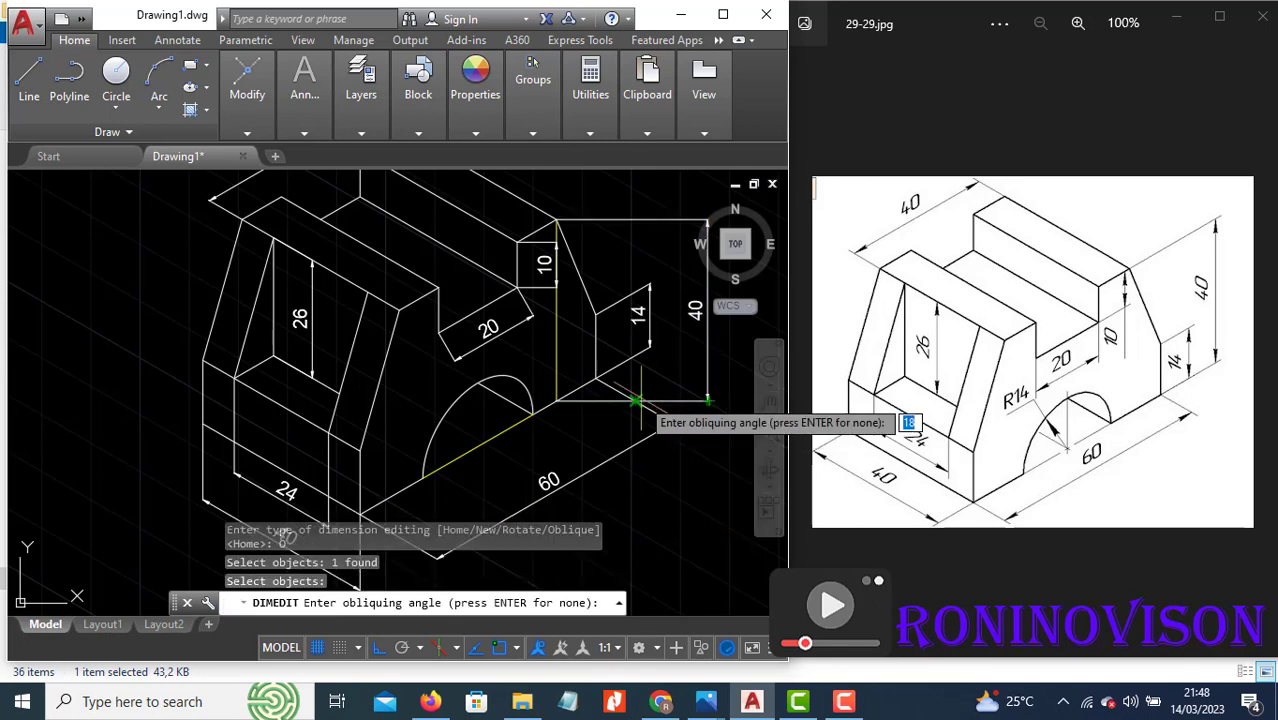
pyautogui.click(531, 411)
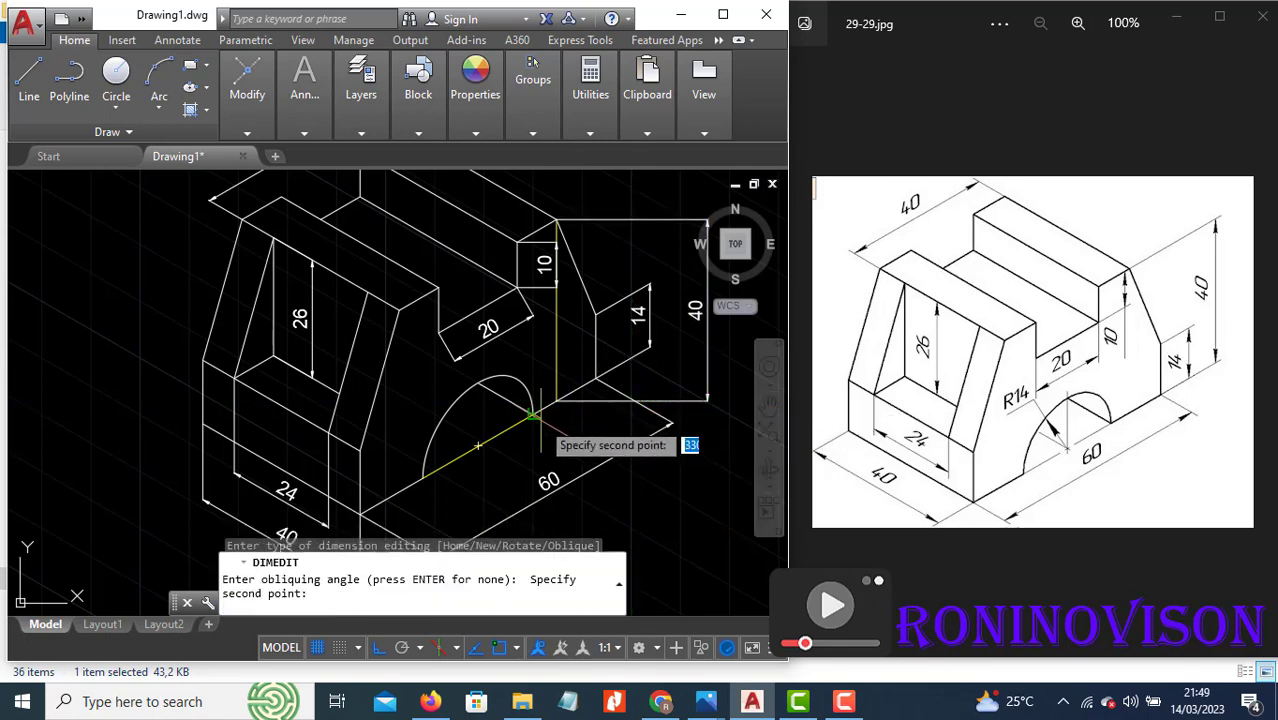
pyautogui.click(594, 378)
# Oblique the 10 slot depth dimension with DIMEDIT, taking the angle from the rear rail's short top edge
pyautogui.press('Return')
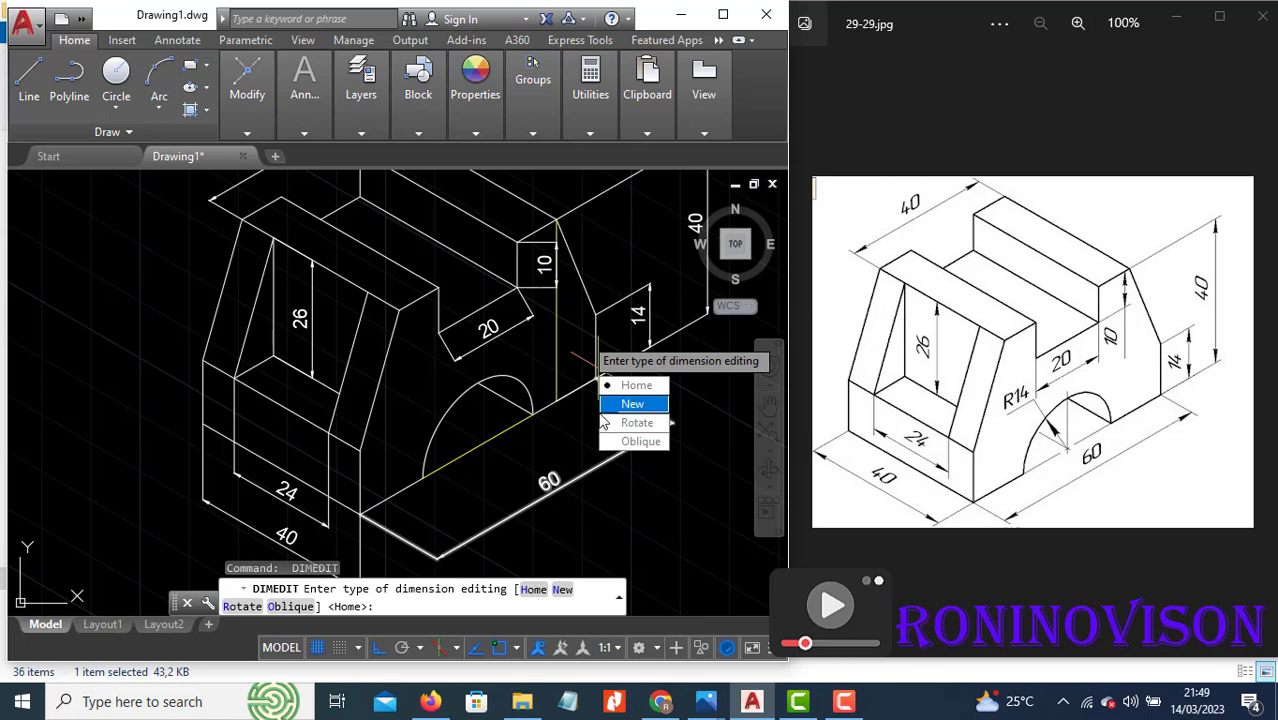
pyautogui.click(638, 441)
pyautogui.doubleClick(541, 283)
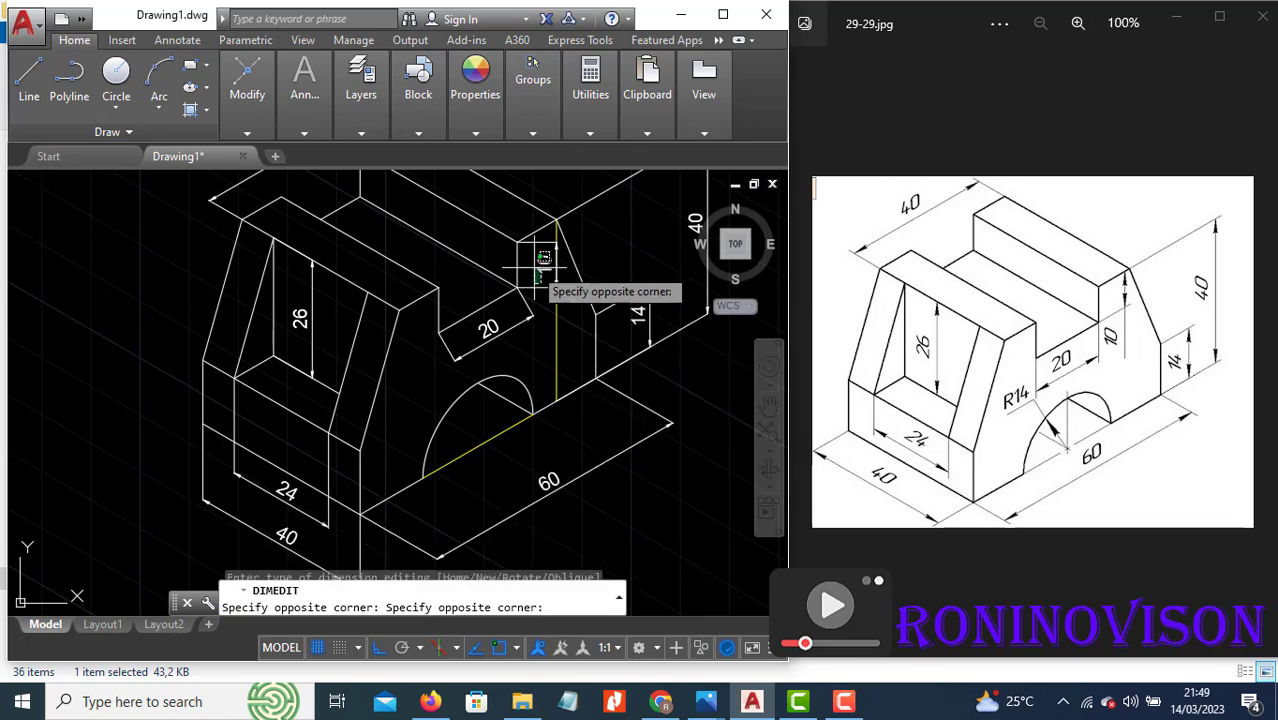
pyautogui.click(538, 289)
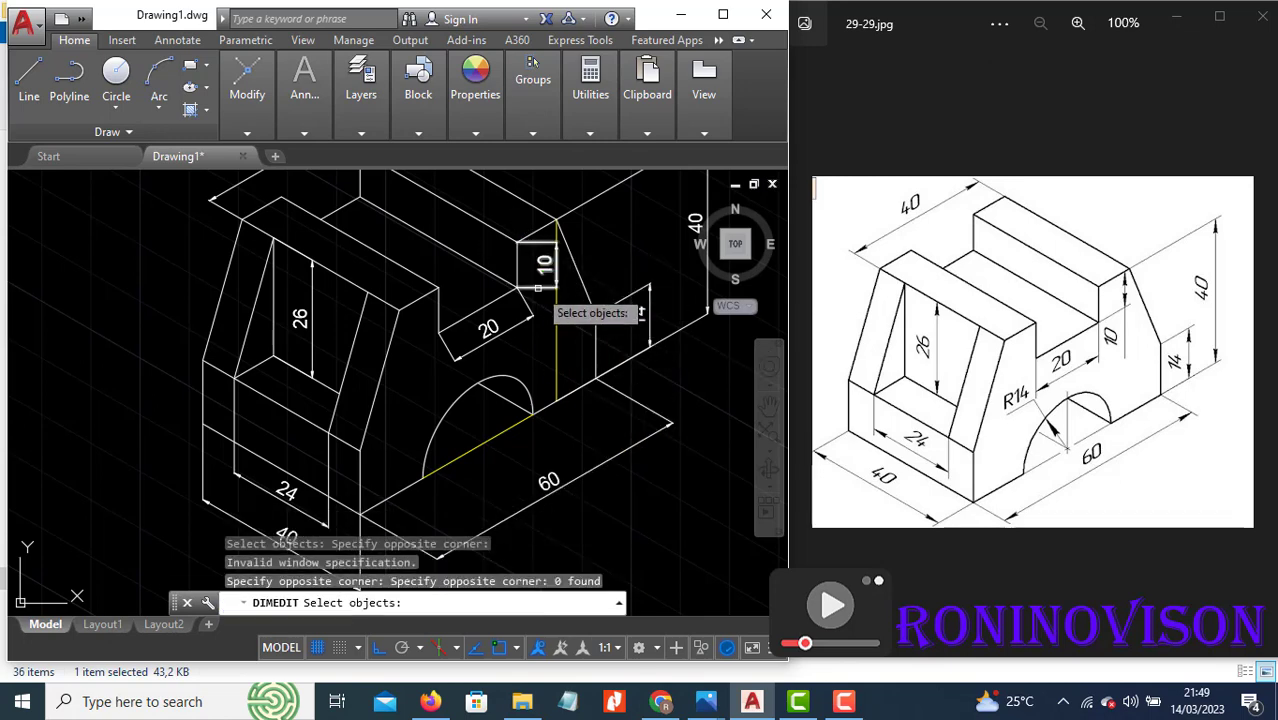
pyautogui.click(538, 289)
pyautogui.press('Return')
pyautogui.click(527, 244)
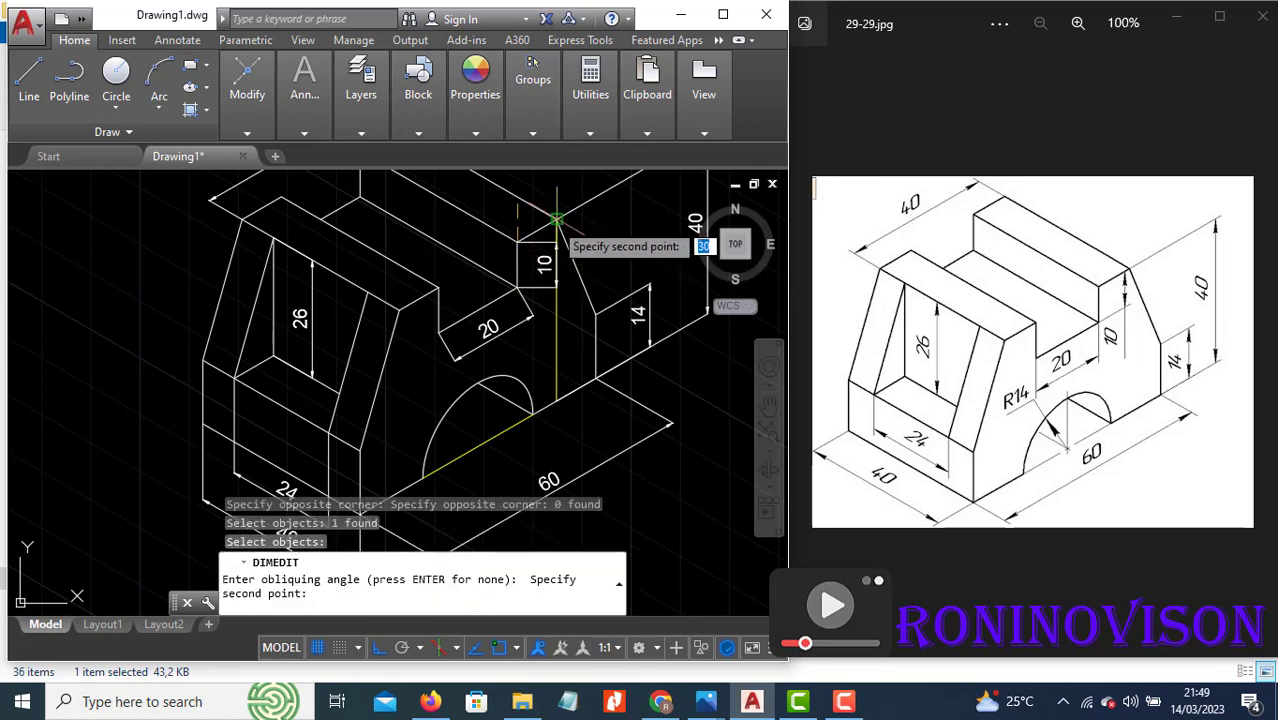
pyautogui.click(556, 220)
# Oblique the 20 slot width dimension with DIMEDIT, taking the angle from the slot's vertical edge on the rear rail
pyautogui.press('Return')
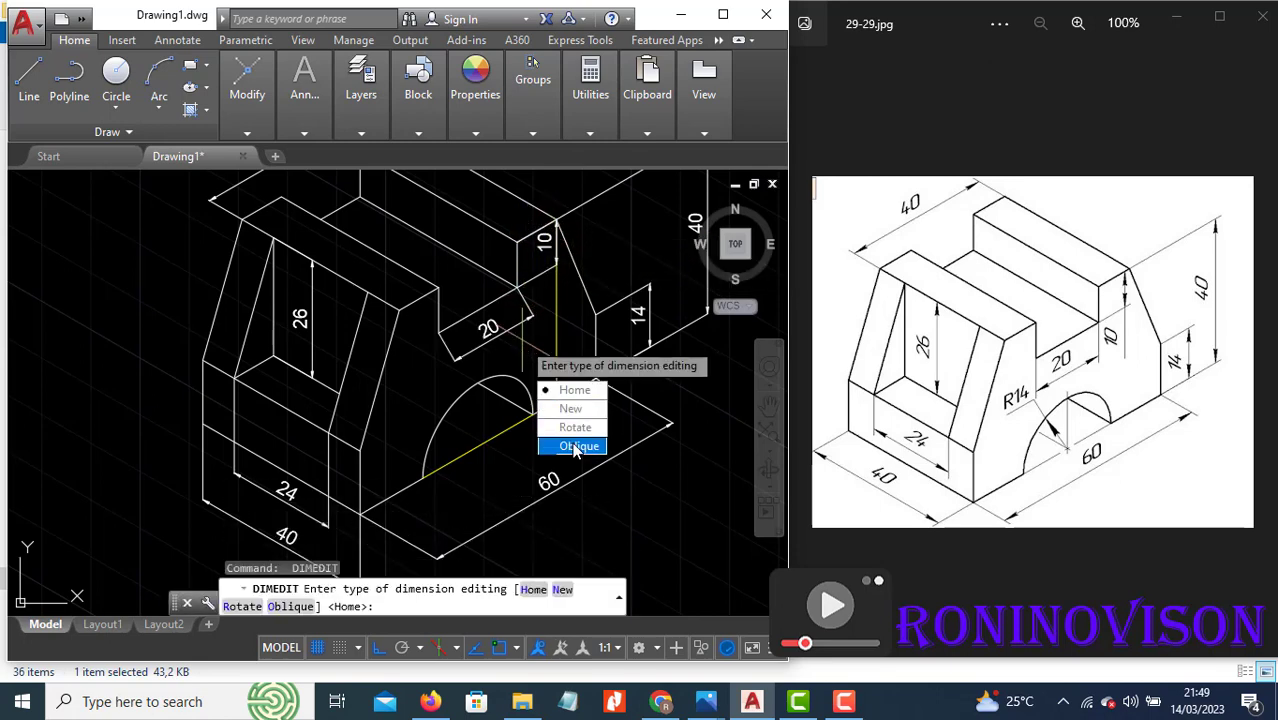
pyautogui.click(575, 446)
pyautogui.click(510, 330)
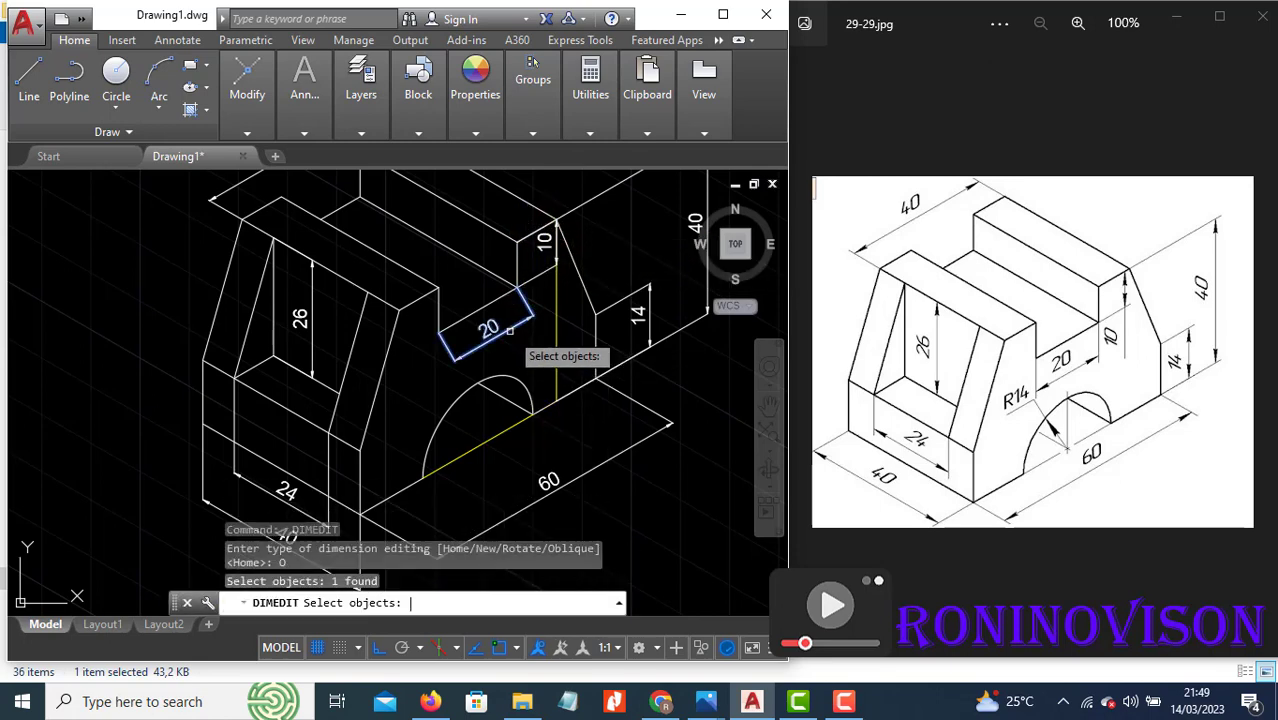
pyautogui.press('Return')
pyautogui.click(520, 255)
pyautogui.click(517, 288)
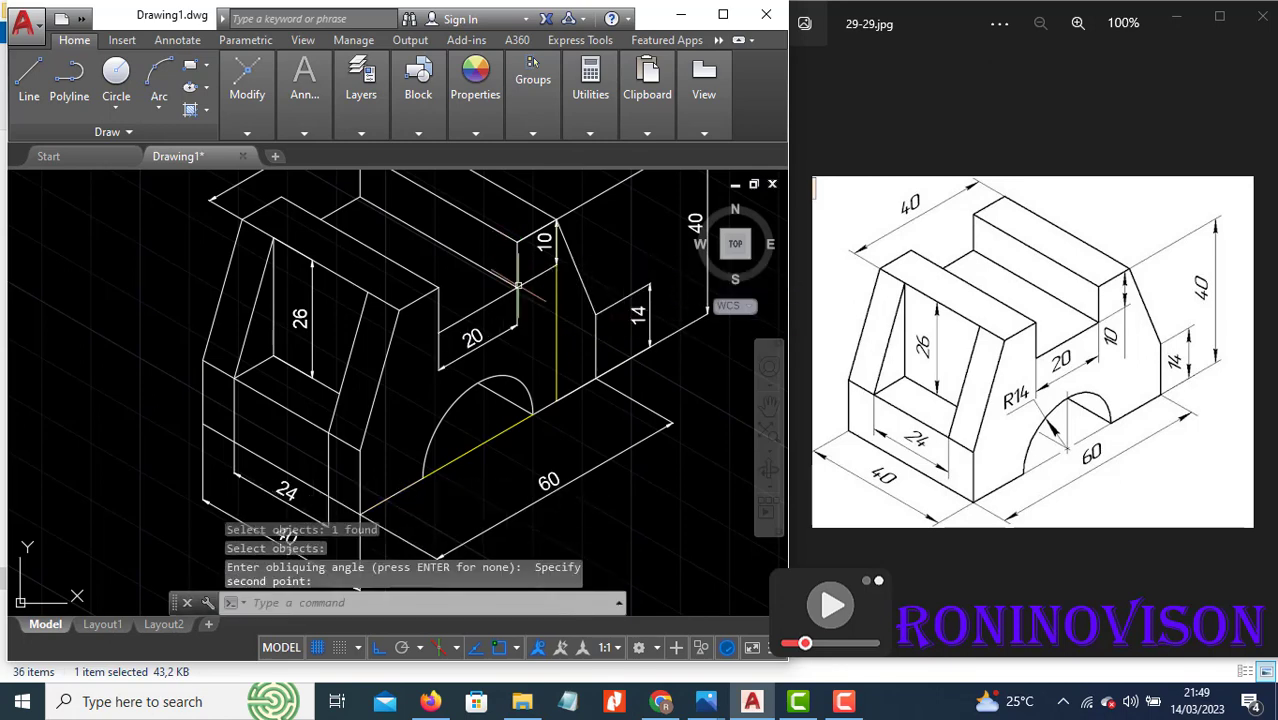
pyautogui.press('Escape')
pyautogui.press('Escape')
# Stretch the 40 overall height dimension line closer to the block by its lower arrow grip
pyautogui.scroll(-3, 490, 370)
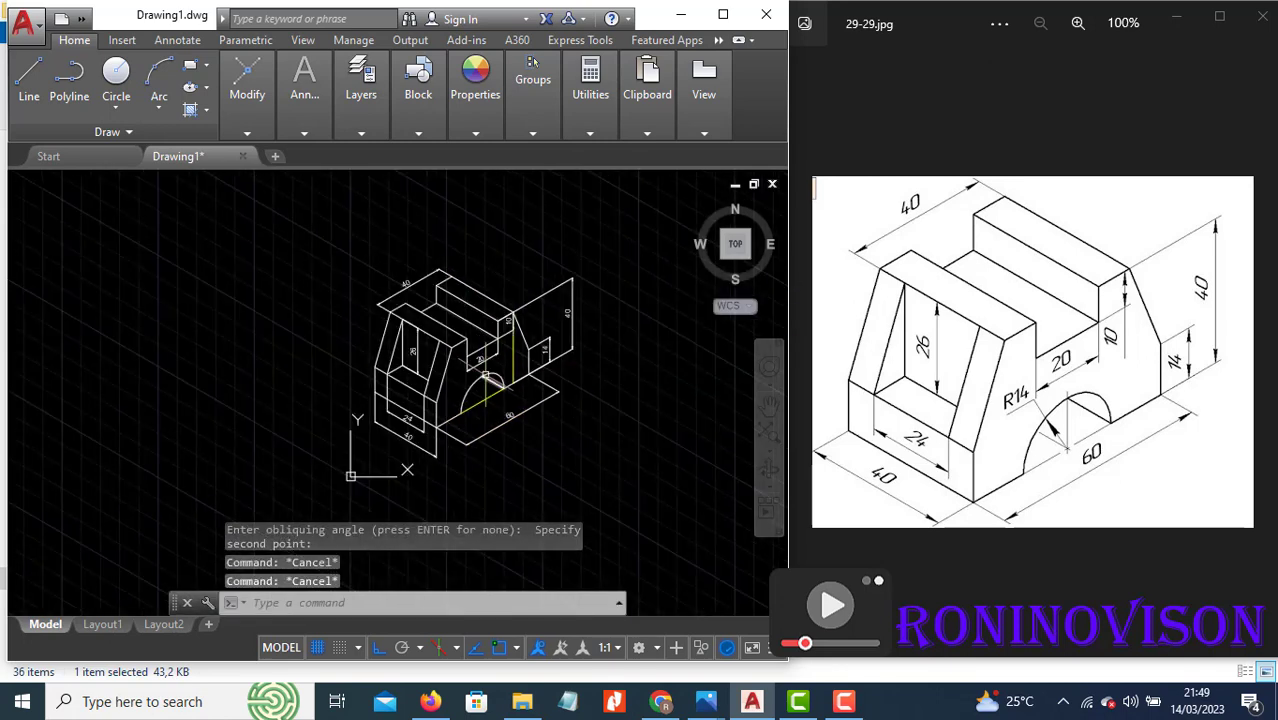
pyautogui.scroll(1, 491, 368)
pyautogui.click(603, 264)
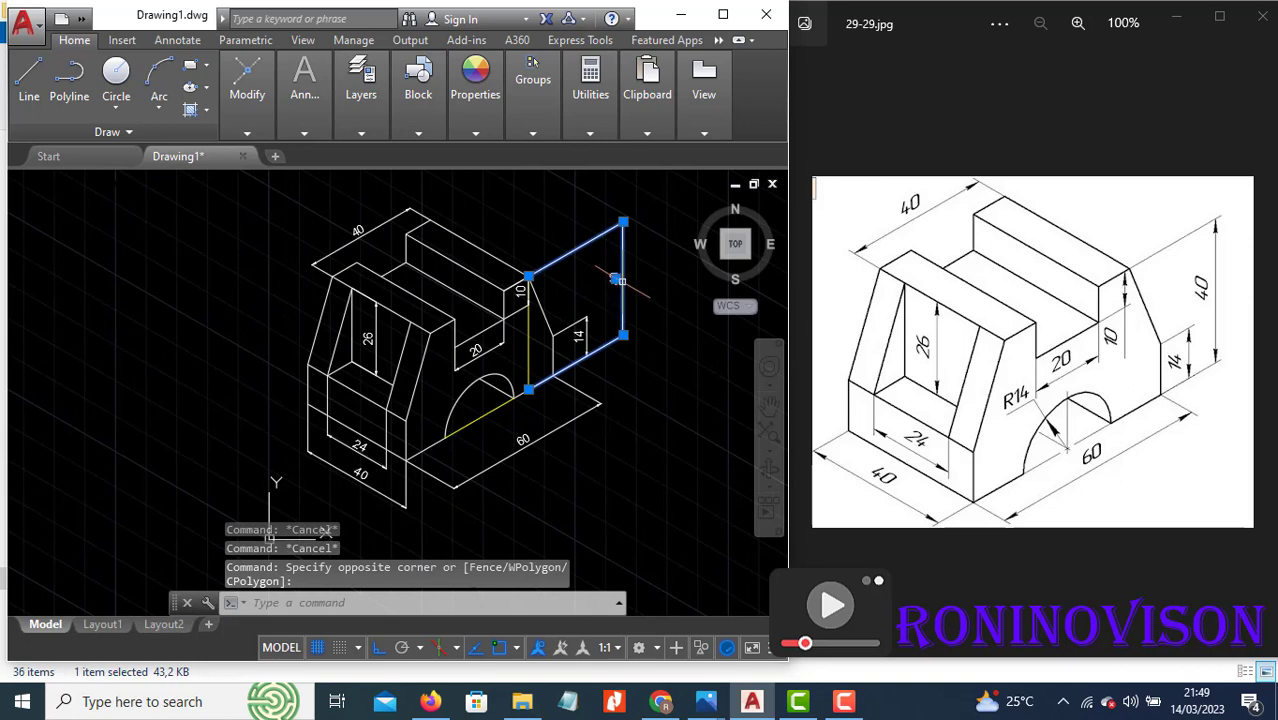
pyautogui.click(614, 278)
pyautogui.press('Escape')
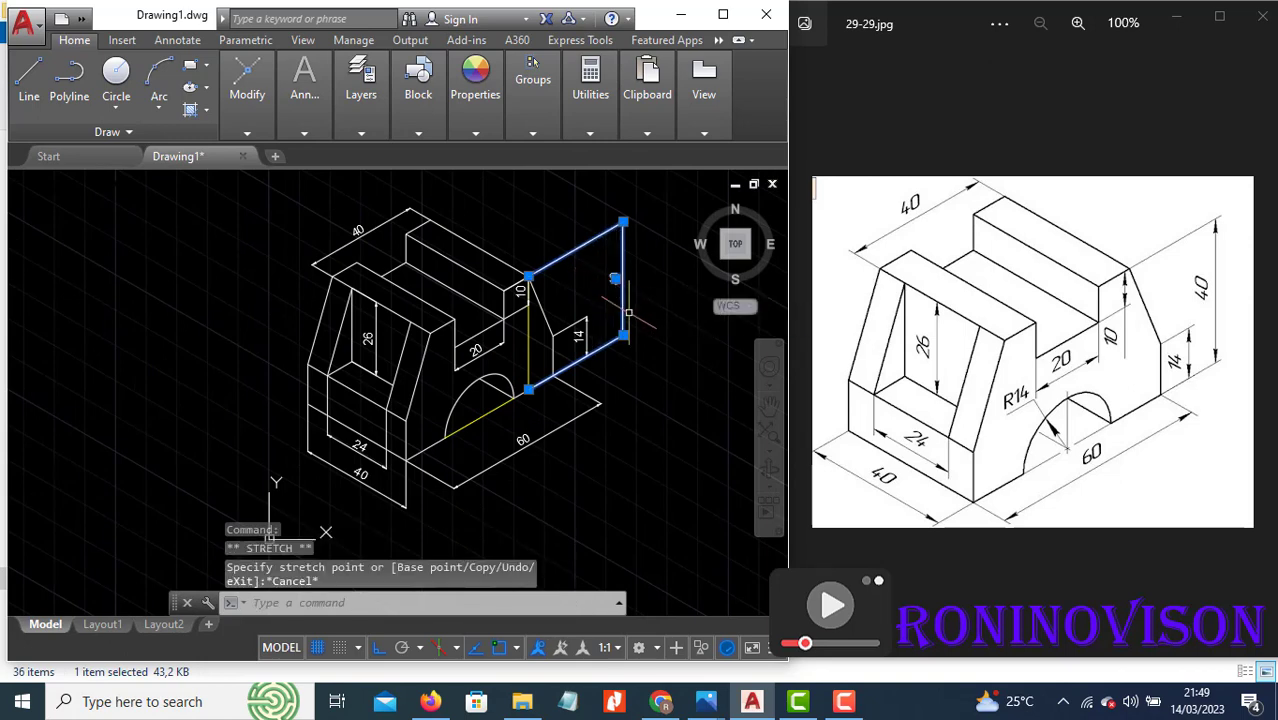
pyautogui.click(623, 335)
pyautogui.click(623, 335)
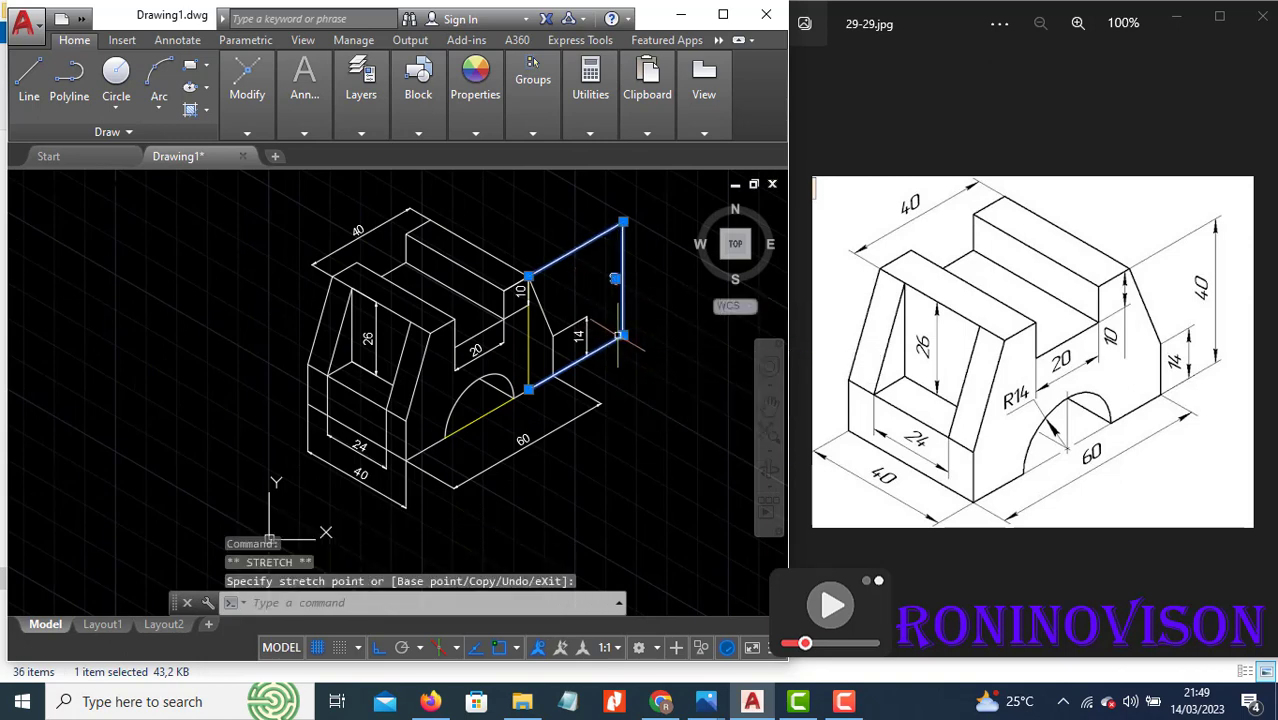
pyautogui.click(623, 335)
pyautogui.scroll(5, 620, 338)
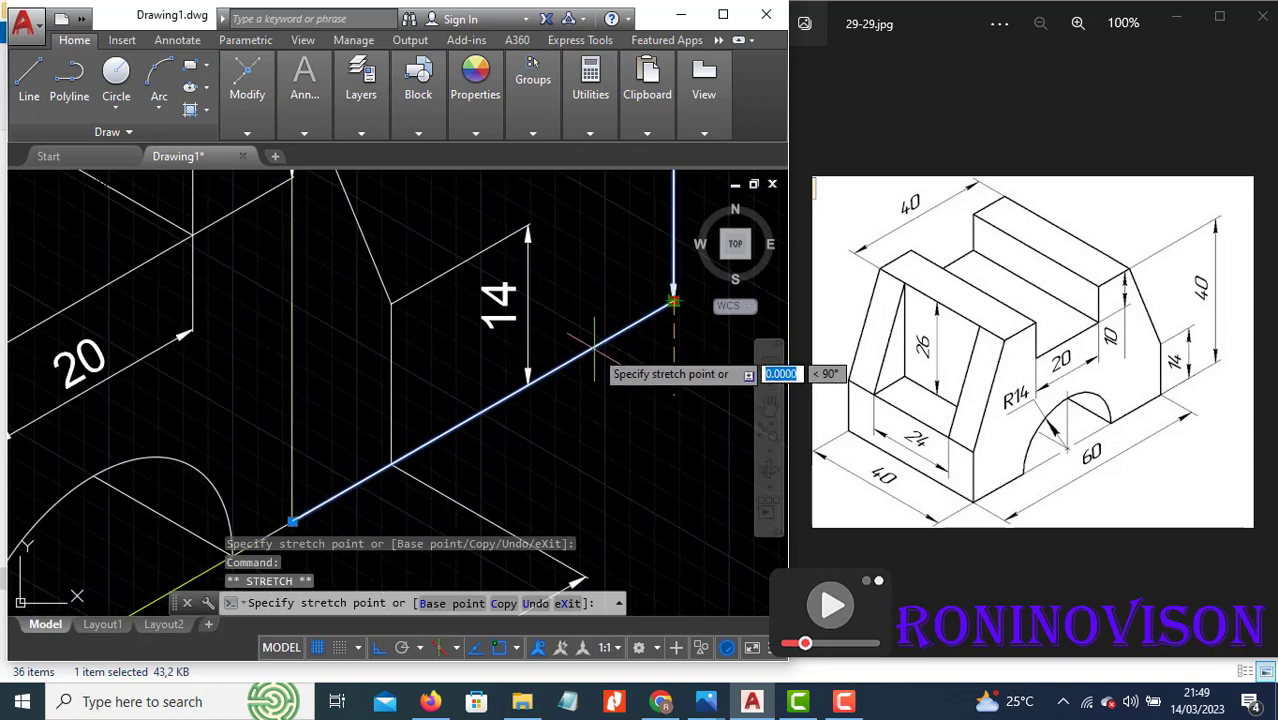
pyautogui.click(674, 300)
pyautogui.click(674, 300)
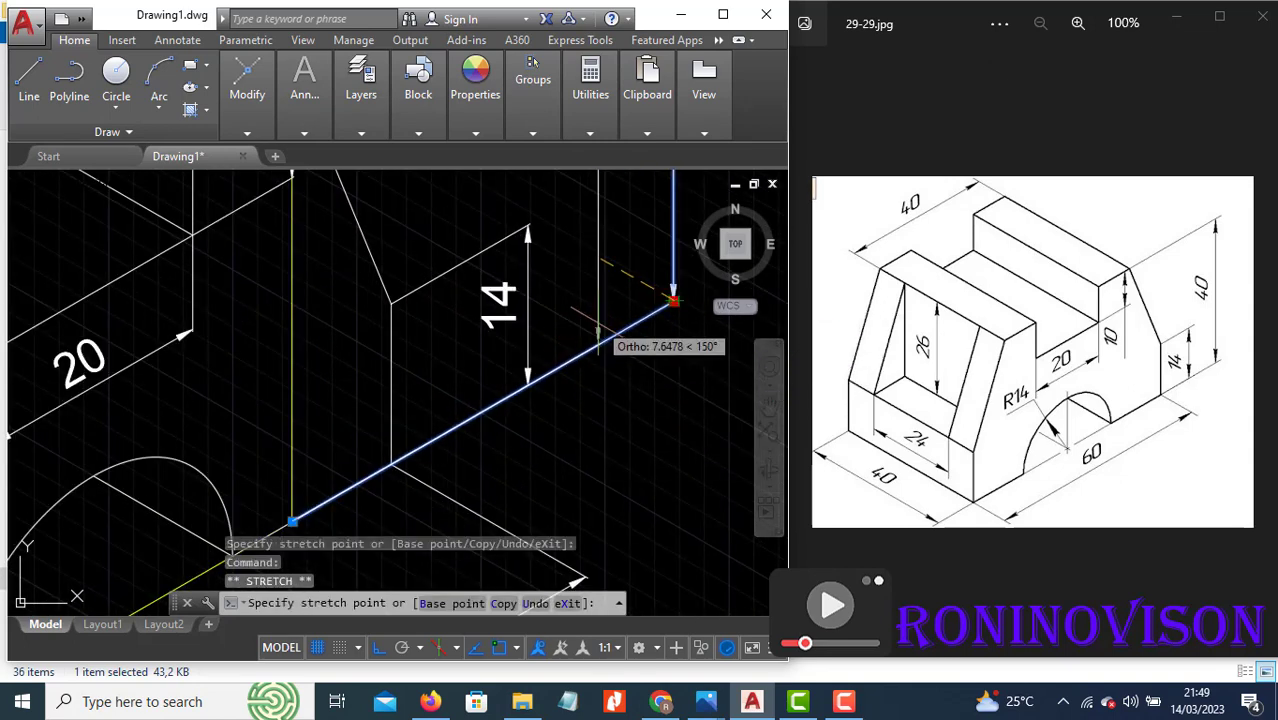
pyautogui.click(586, 342)
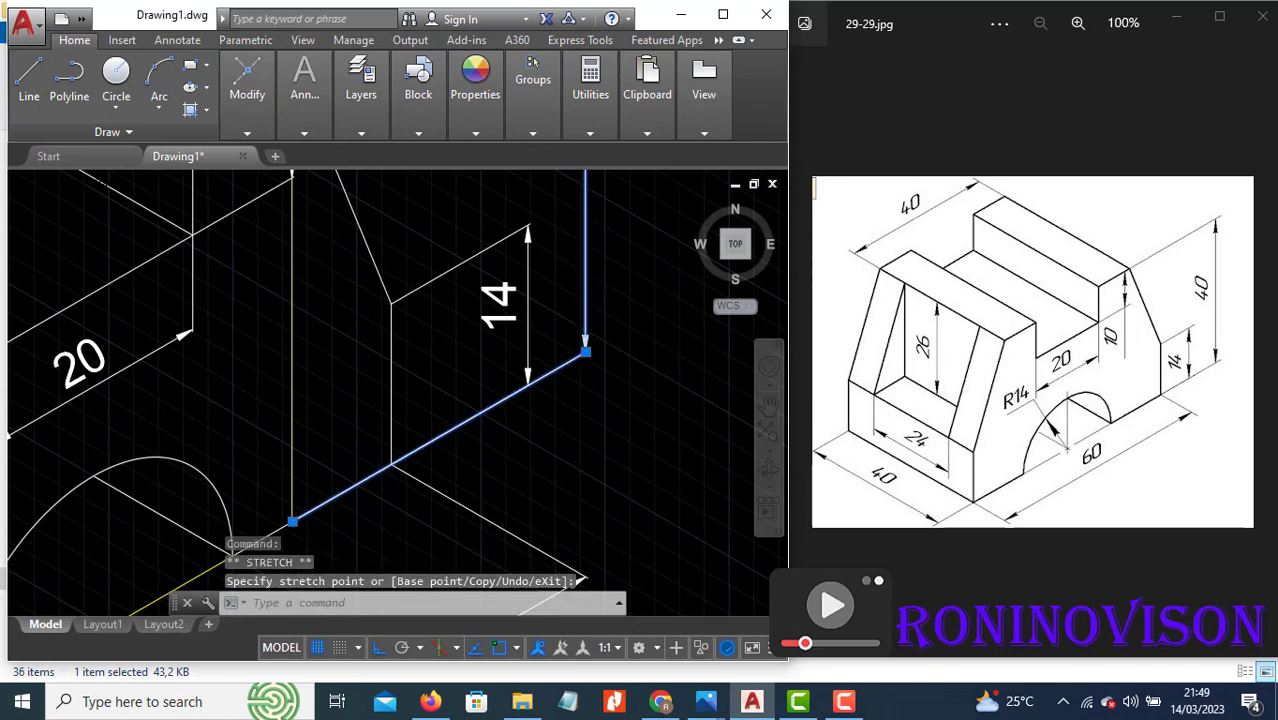
# Stretch the 14 height dimension line about 7 units closer to the block's rear vertical edge
pyautogui.scroll(-5, 610, 255)
pyautogui.scroll(5, 595, 250)
pyautogui.click(589, 310)
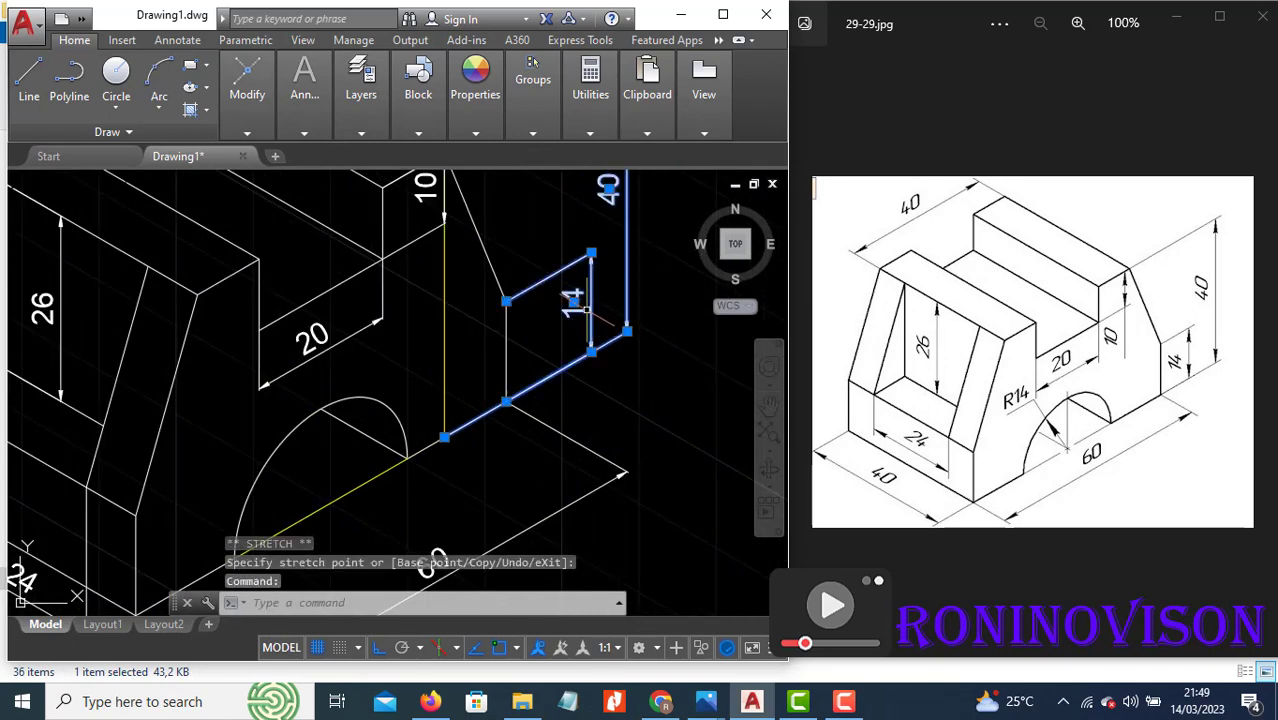
pyautogui.click(591, 350)
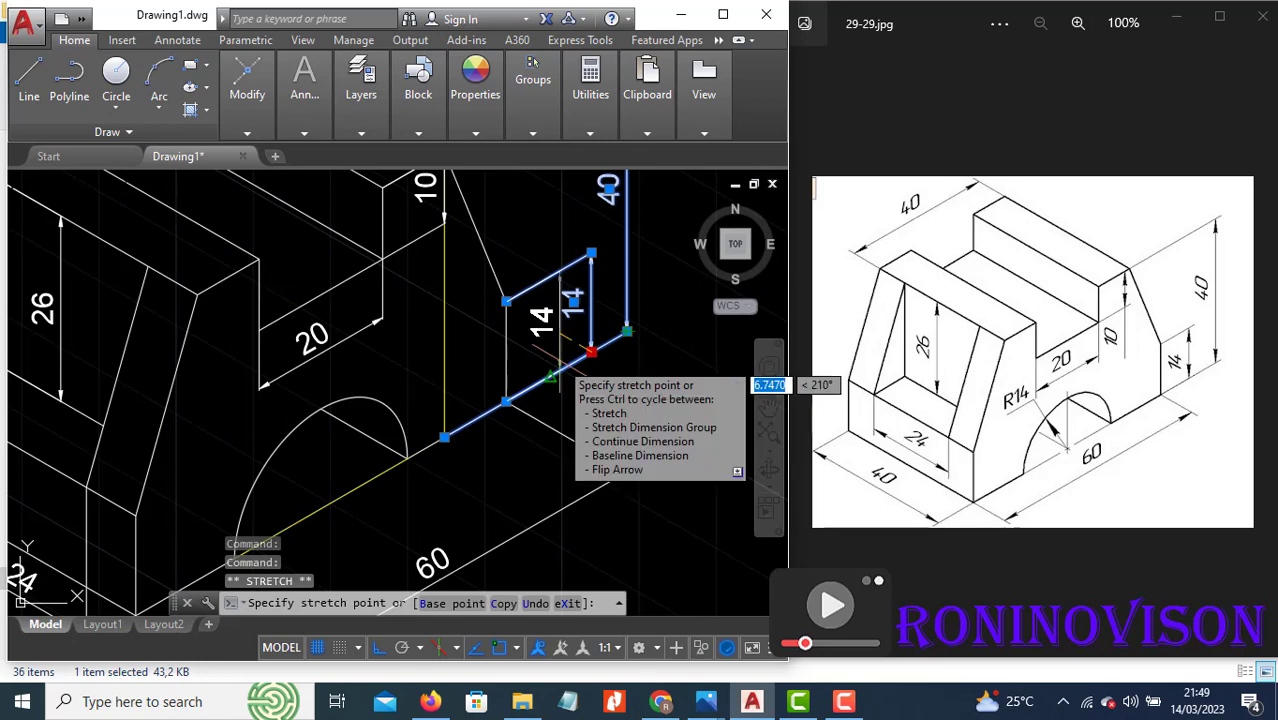
pyautogui.press('Escape')
# Stretch the 40 overall height dimension line about 7 units further in, just beyond the 14 dimension
pyautogui.click(608, 300)
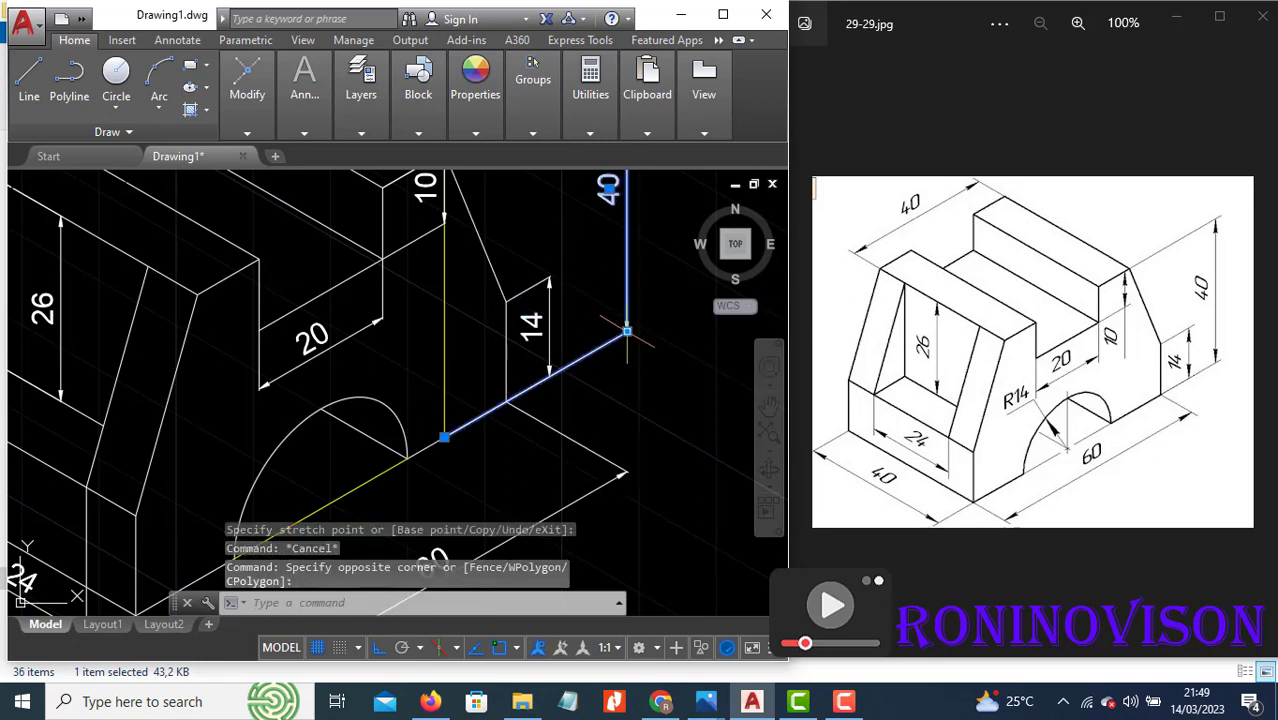
pyautogui.click(627, 331)
pyautogui.click(627, 331)
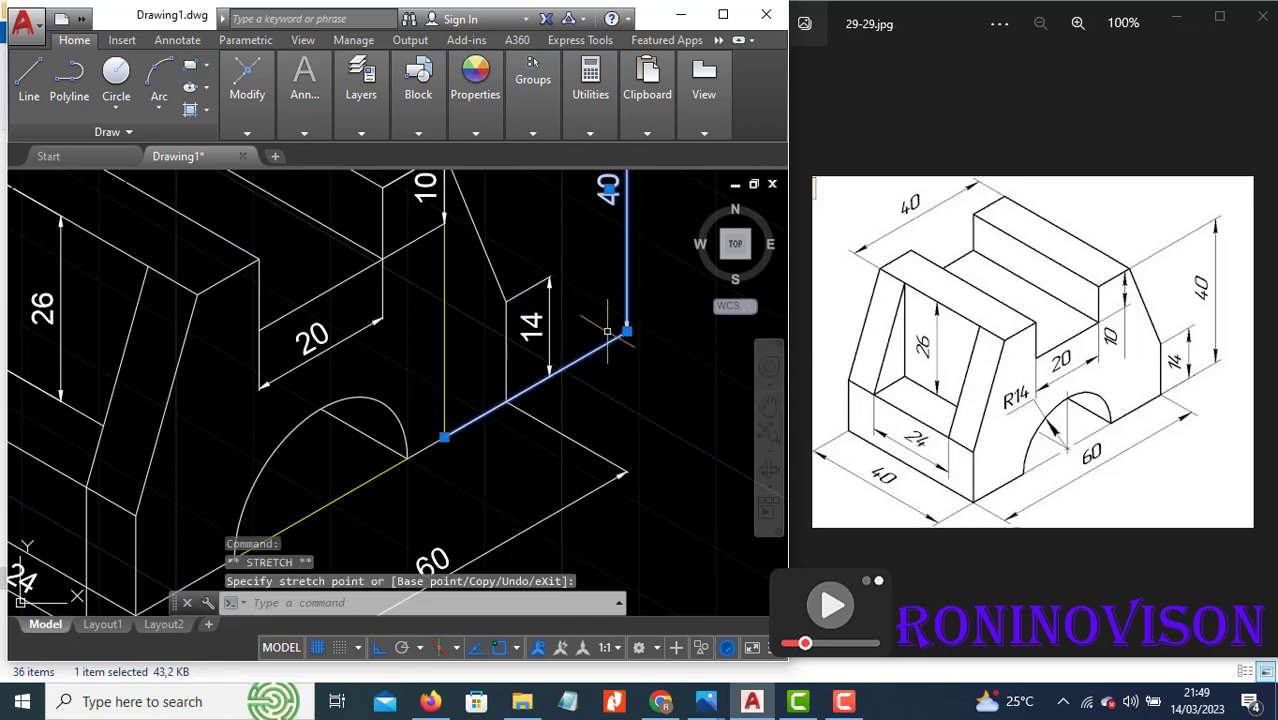
pyautogui.click(627, 331)
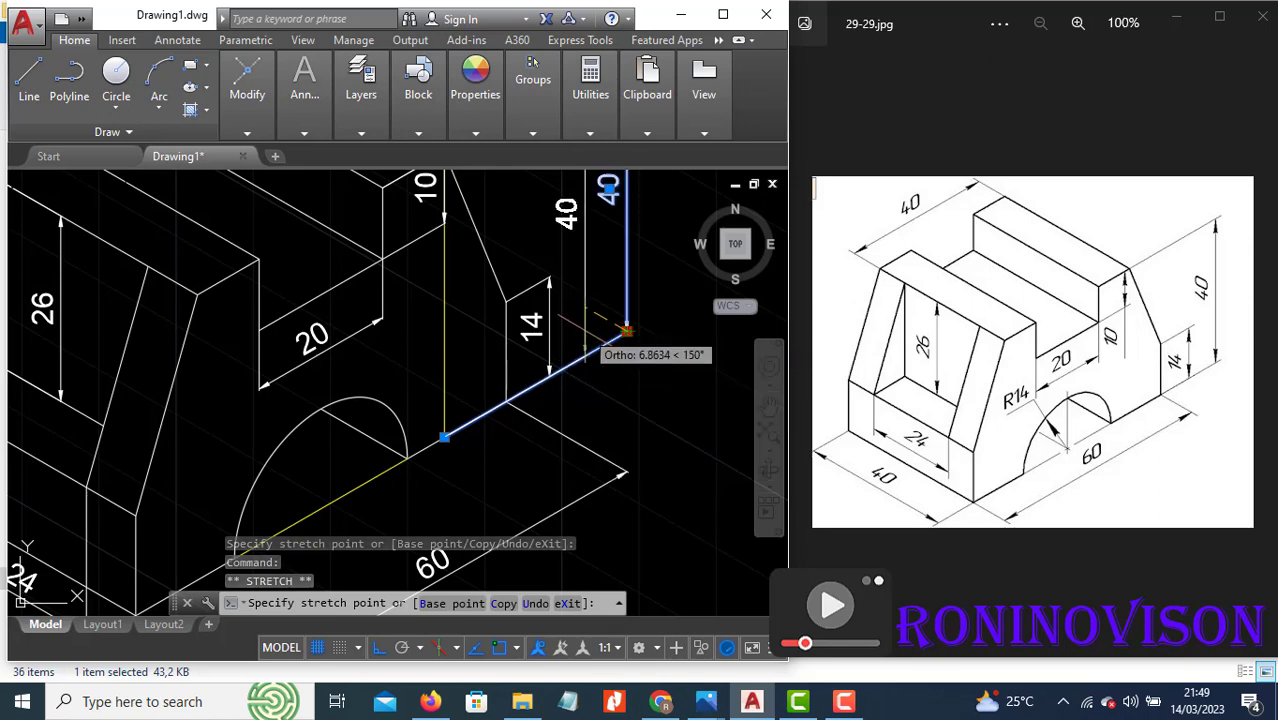
pyautogui.click(585, 355)
pyautogui.scroll(-5, 648, 318)
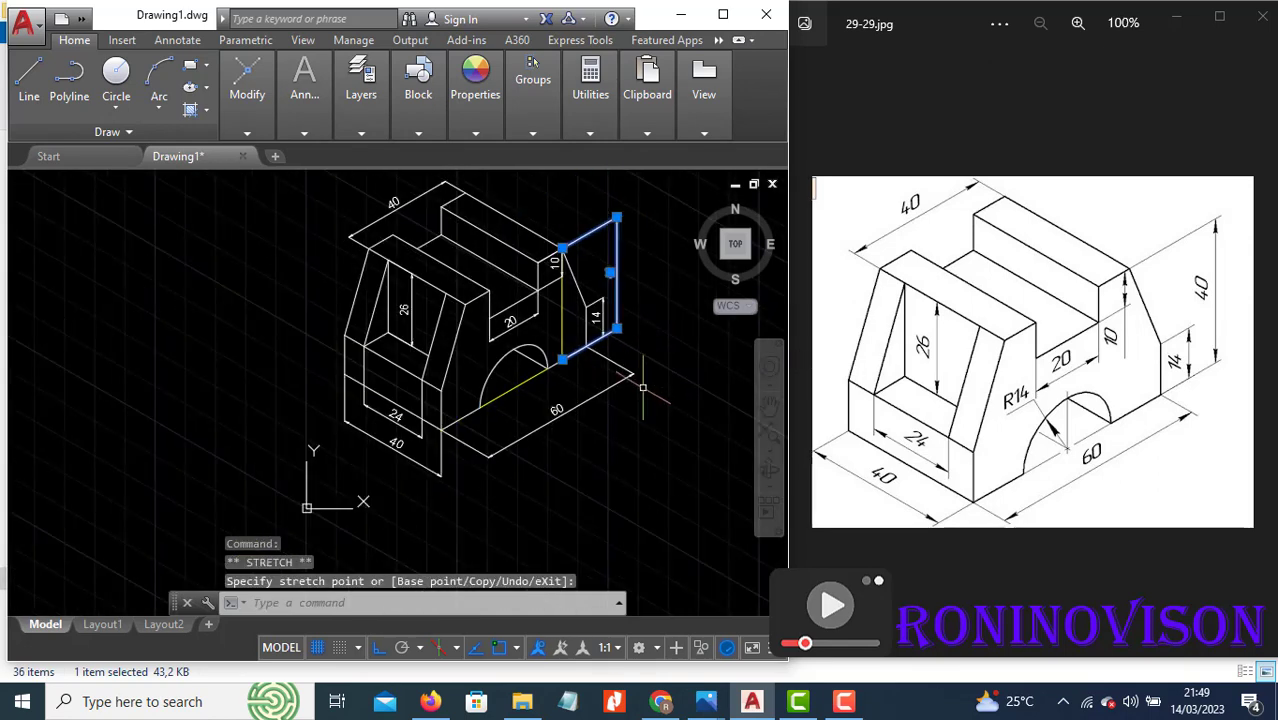
pyautogui.press('Escape')
# Stretch the 60 length dimension line closer to the block's lower long edge by its arrow grip
pyautogui.click(643, 387)
pyautogui.click(628, 377)
pyautogui.scroll(5, 645, 372)
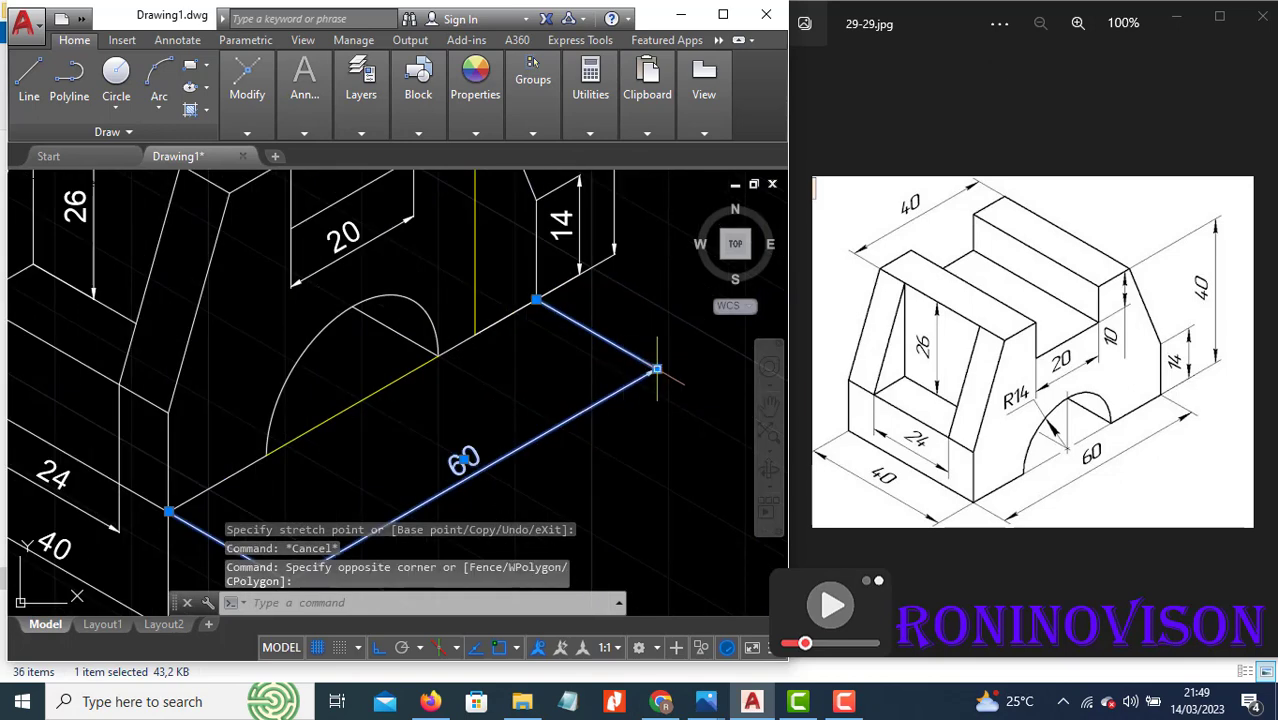
pyautogui.click(657, 369)
pyautogui.click(608, 312)
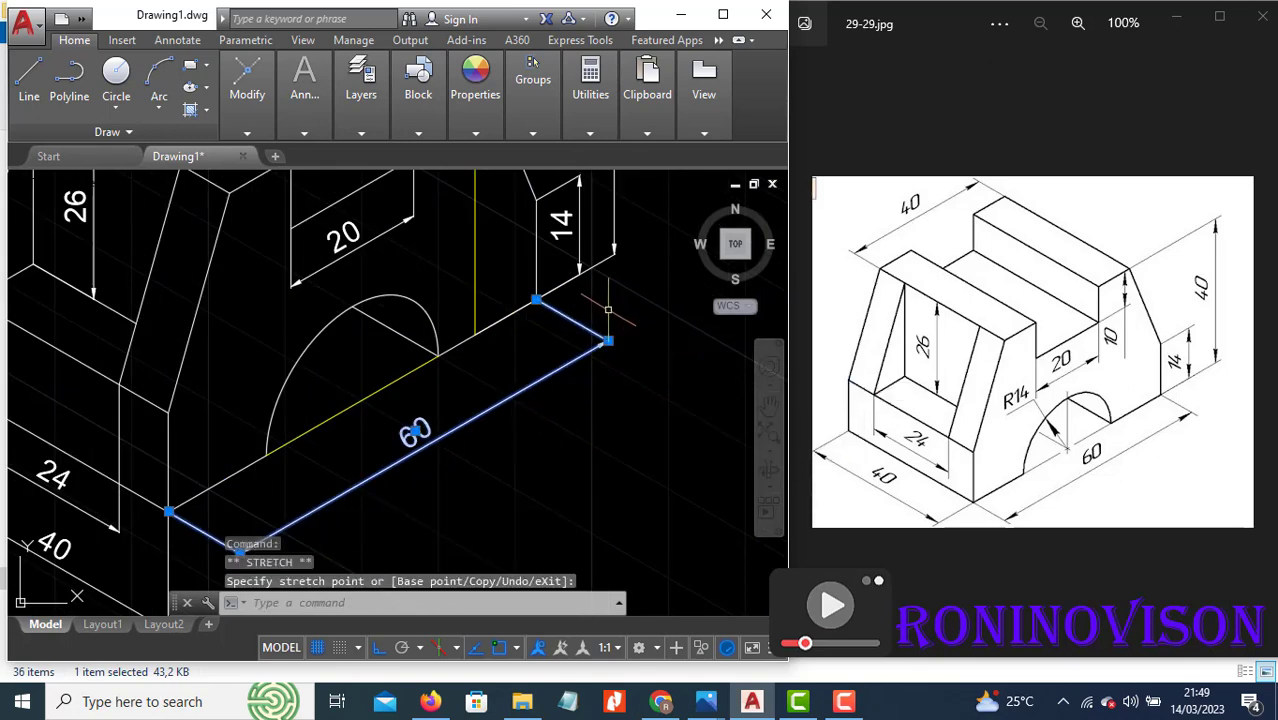
pyautogui.scroll(-5, 608, 312)
pyautogui.scroll(5, 525, 418)
pyautogui.scroll(2, 531, 358)
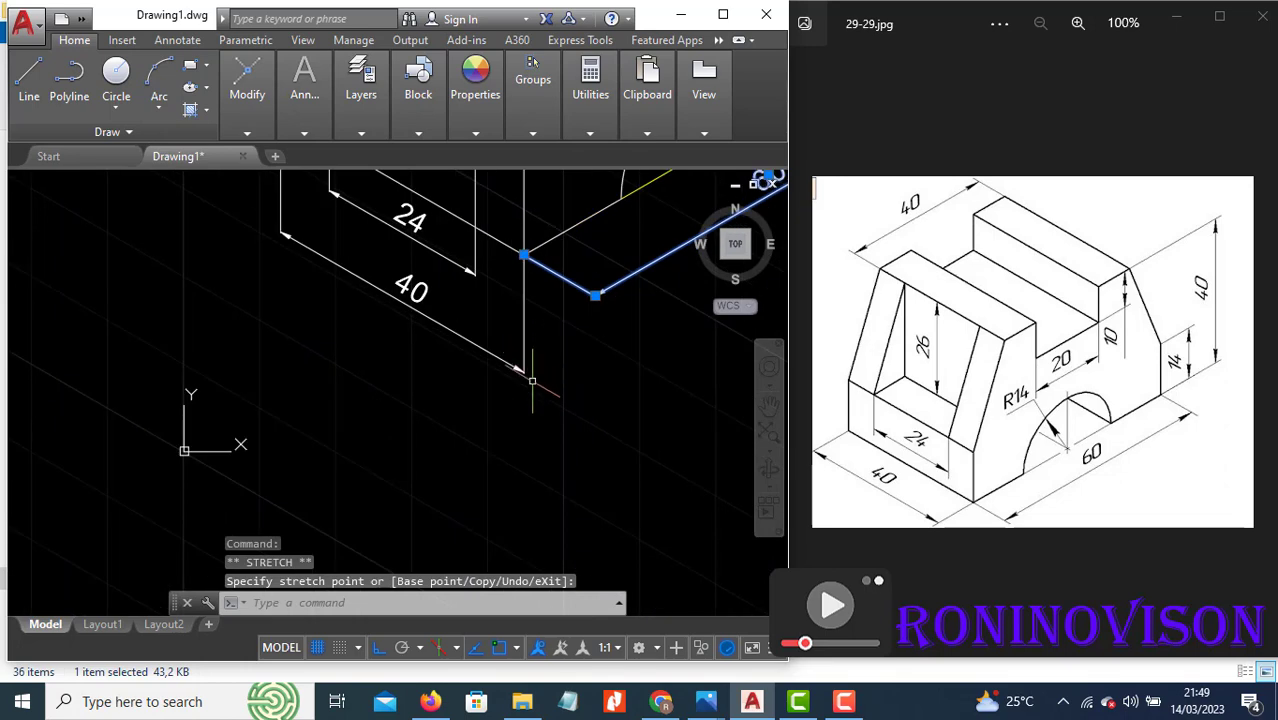
pyautogui.scroll(-6, 528, 350)
pyautogui.scroll(5, 522, 250)
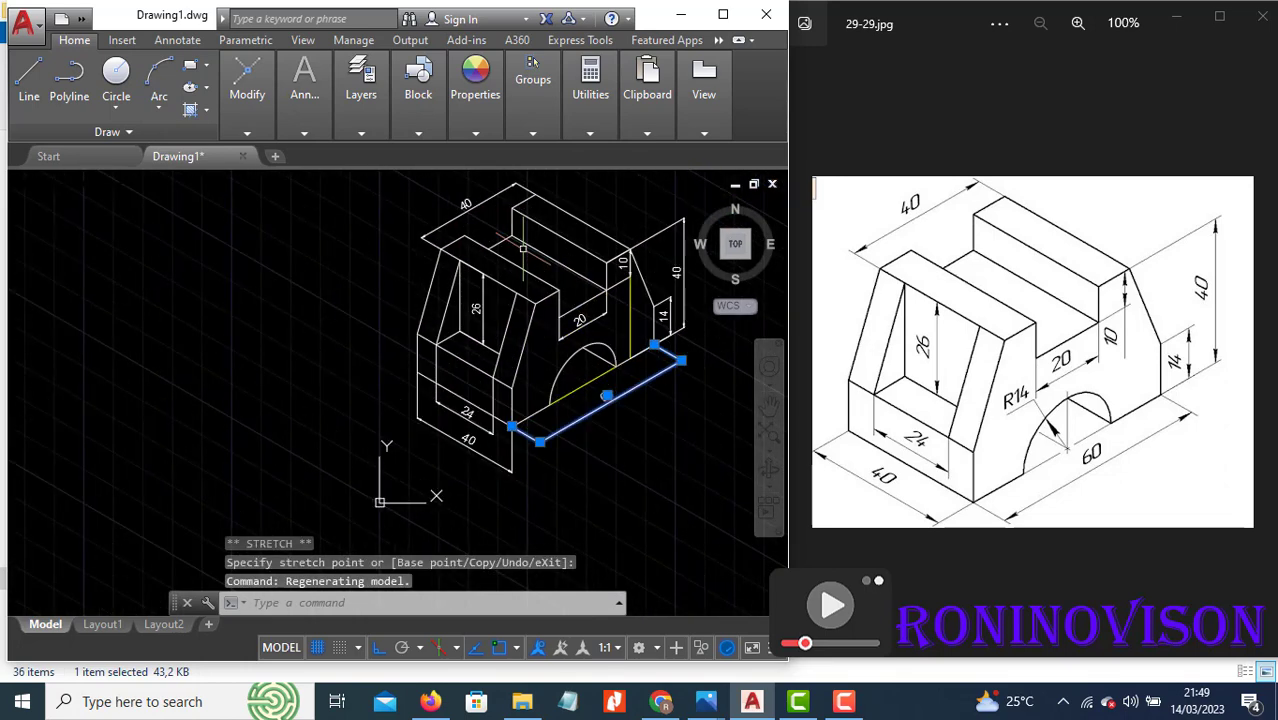
pyautogui.press('Escape')
# Change the colour of the upper 40 dimension to index red
pyautogui.click(468, 214)
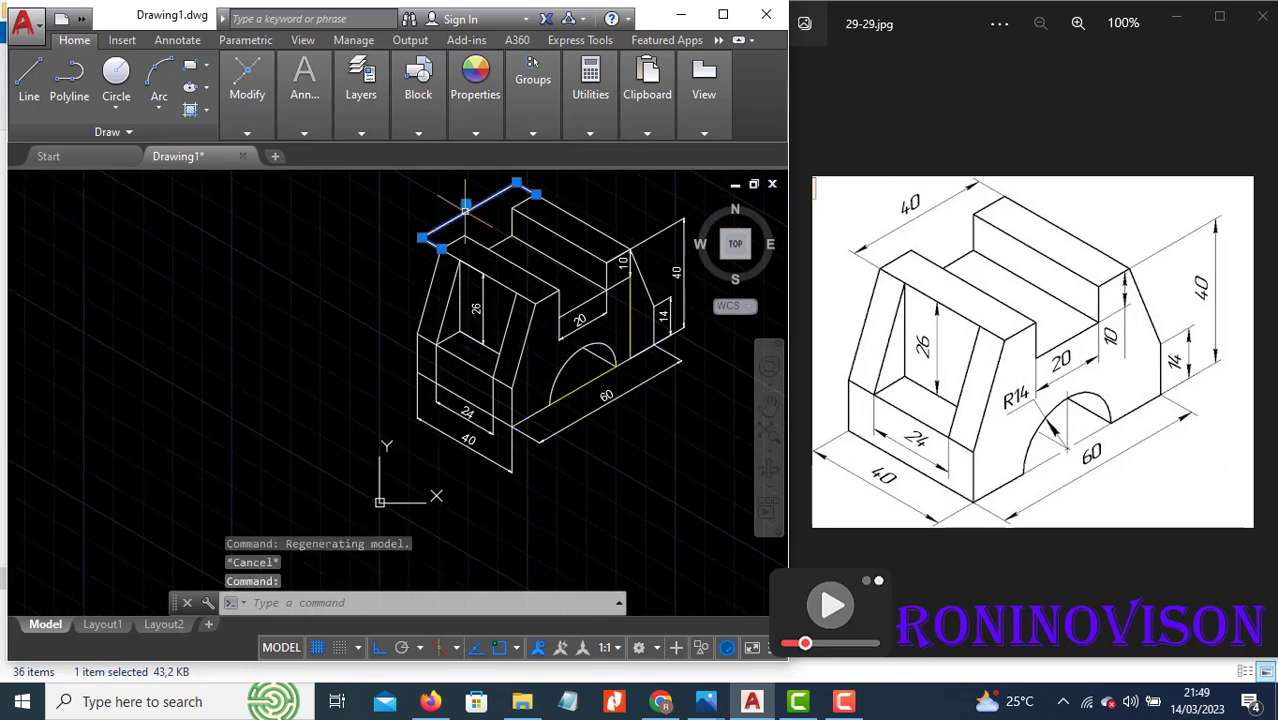
pyautogui.click(478, 133)
pyautogui.click(566, 157)
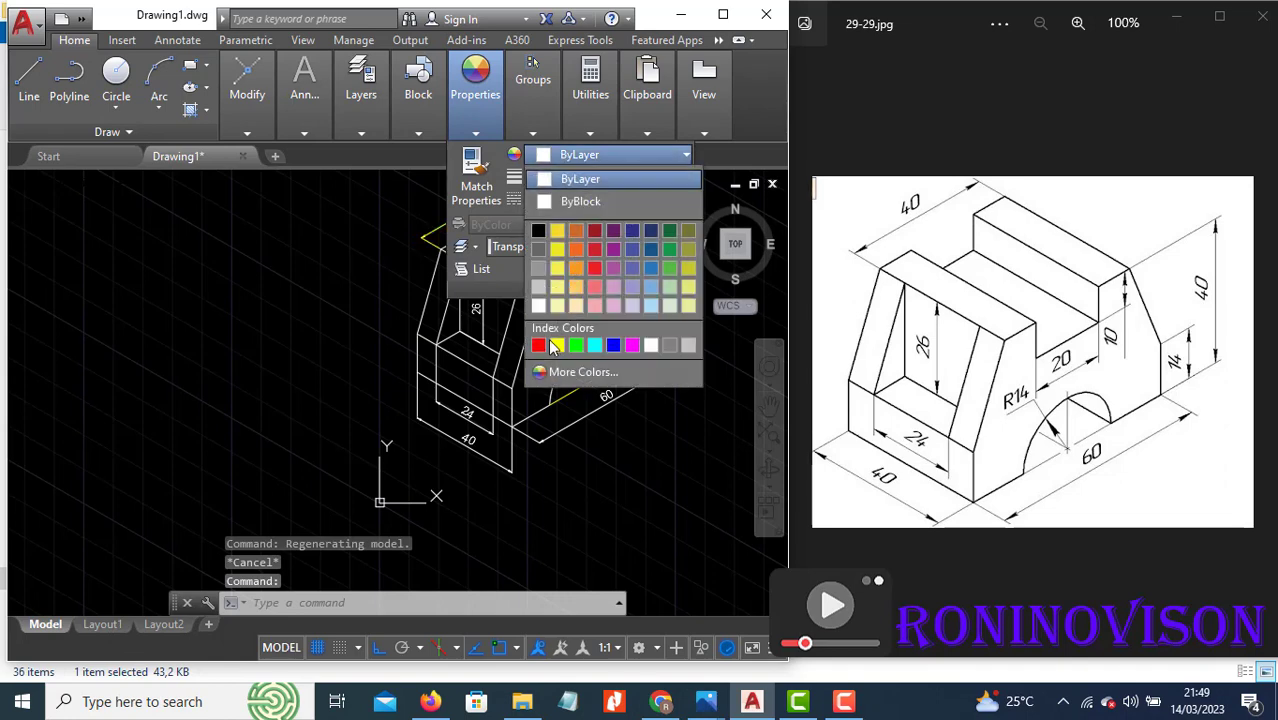
pyautogui.click(541, 345)
pyautogui.press('Escape')
pyautogui.press('Escape')
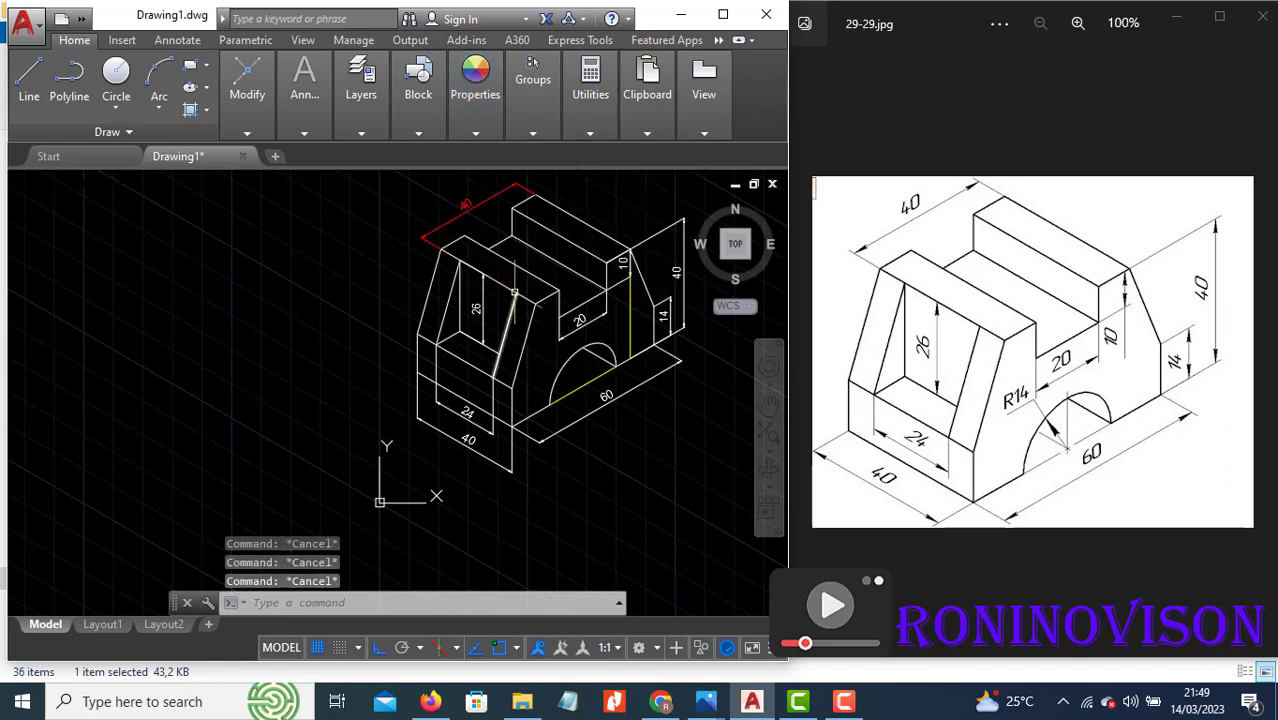
# Match the red dimension's properties onto the 26, 24, front 40, 60, 20, 10, overall height 40 and 14 dimensions
pyautogui.write('ma')
pyautogui.press('Return')
pyautogui.click(465, 208)
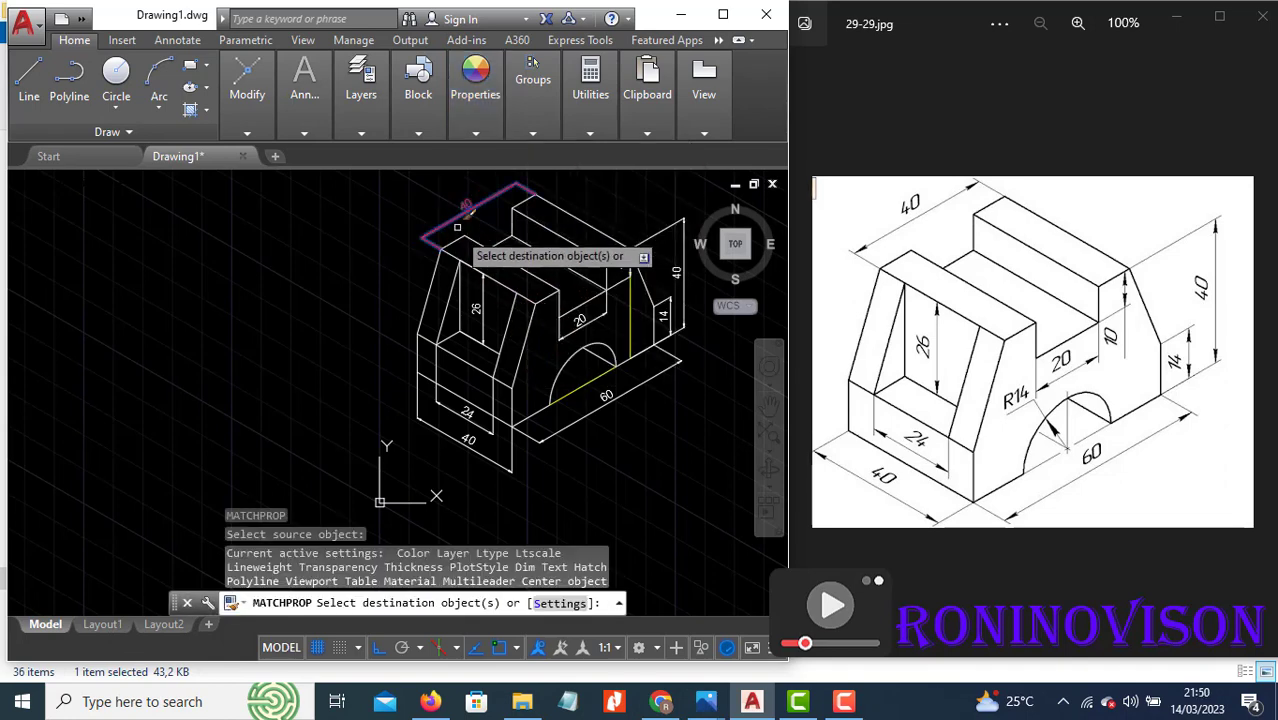
pyautogui.click(483, 308)
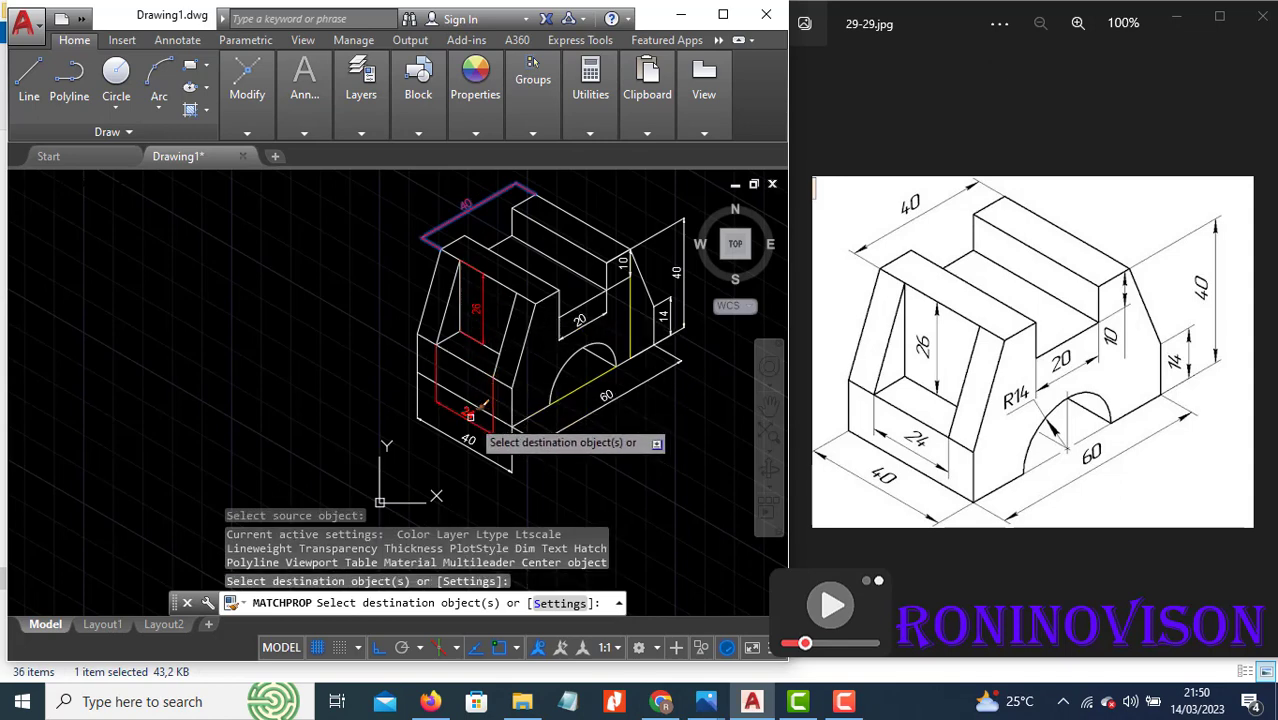
pyautogui.click(466, 414)
pyautogui.click(468, 442)
pyautogui.click(592, 396)
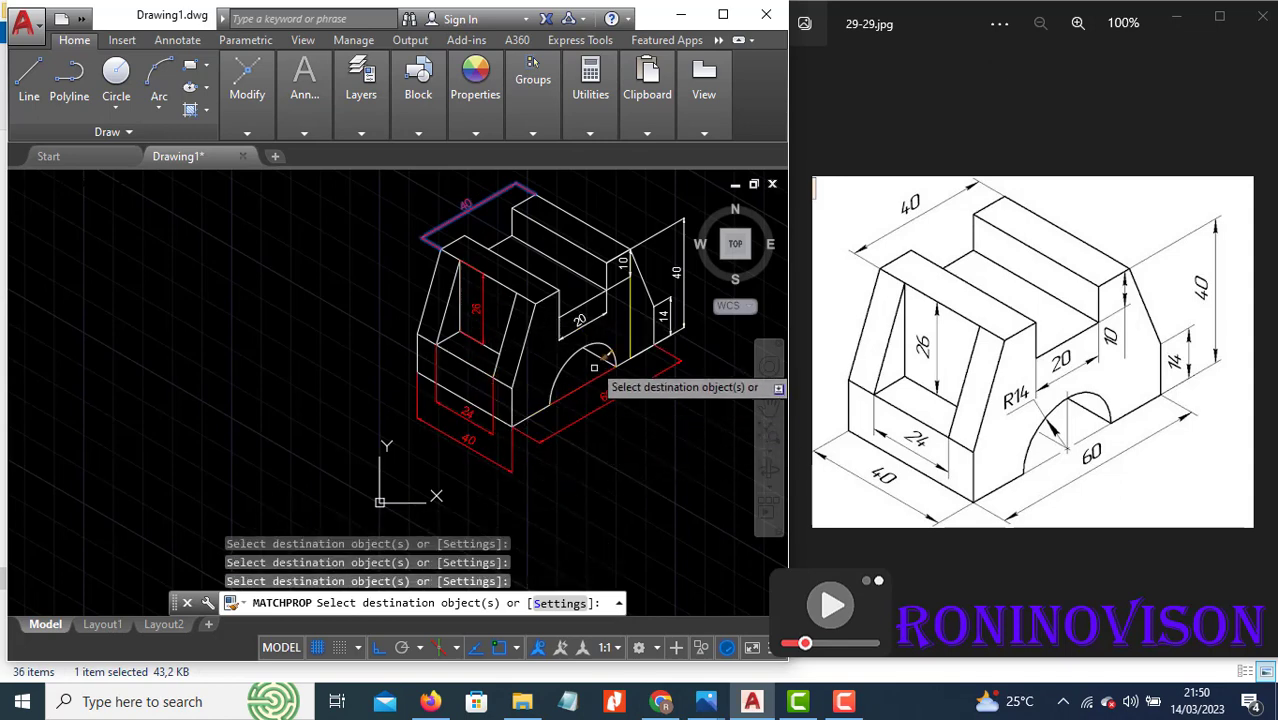
pyautogui.click(584, 316)
pyautogui.click(622, 272)
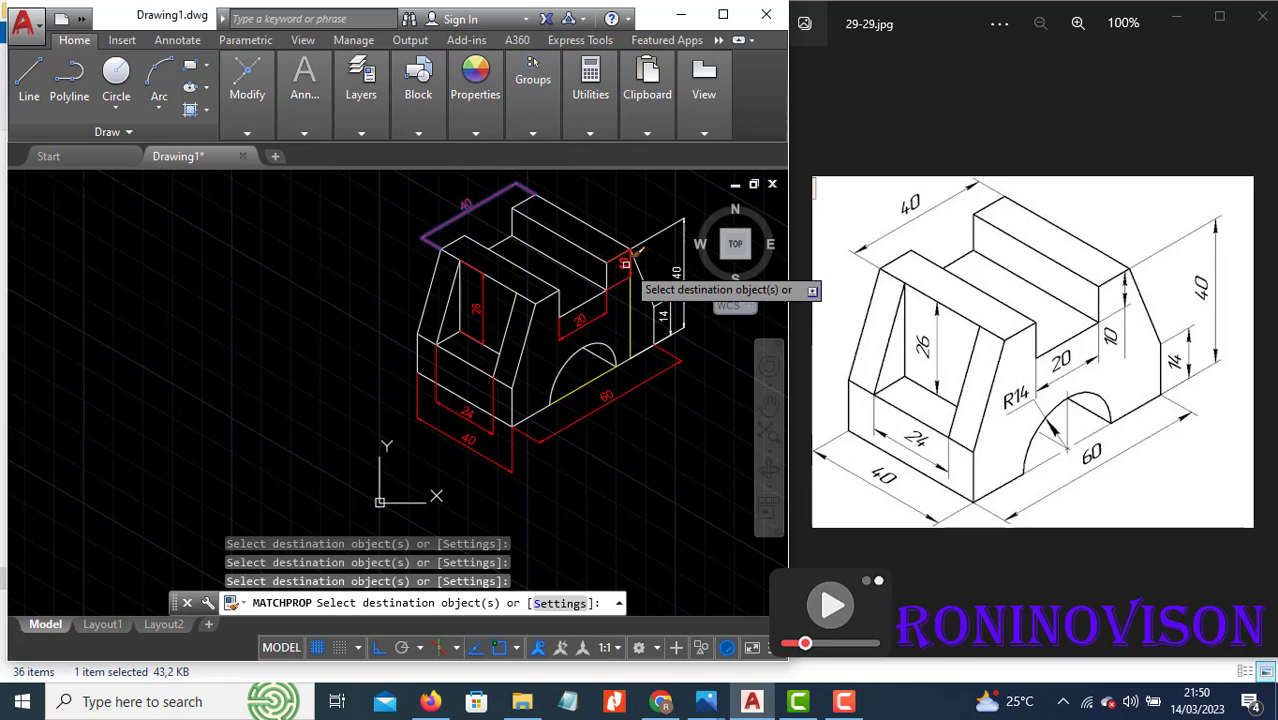
pyautogui.click(675, 268)
pyautogui.click(672, 314)
pyautogui.press('Escape')
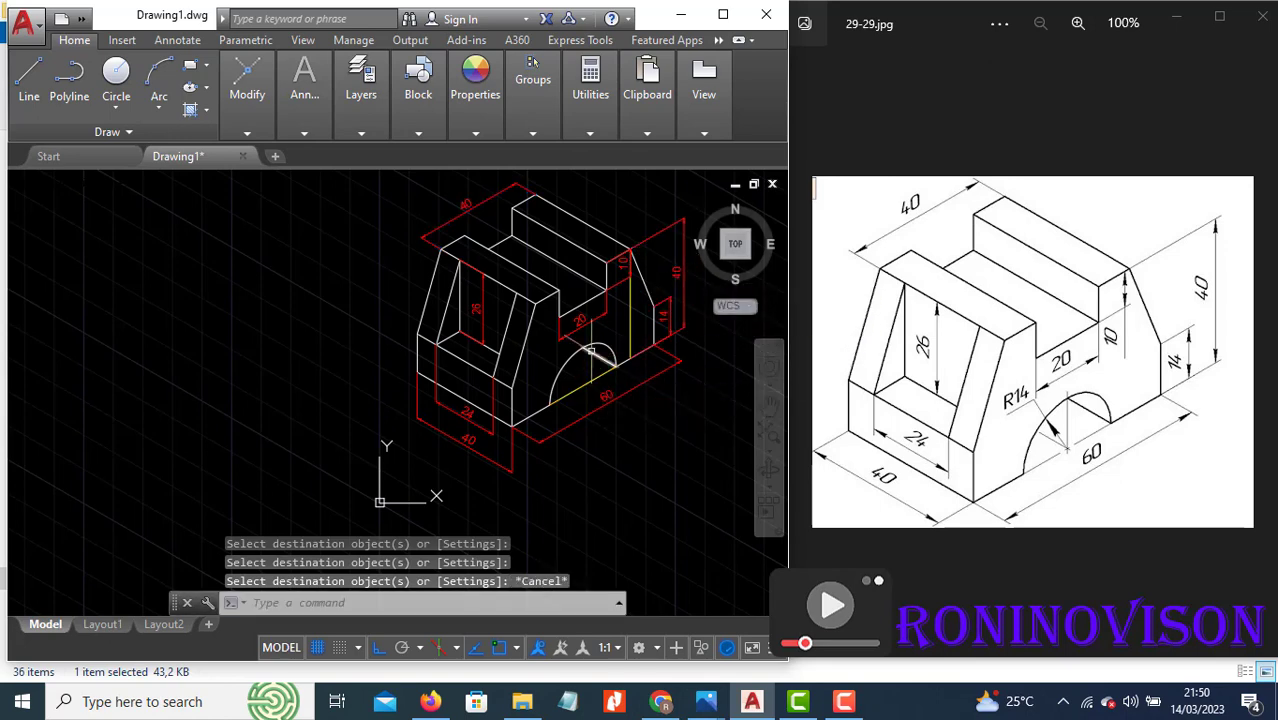
# Examine the whole dimensioned block up close with real-time zoom, with all its dimensions in view
pyautogui.moveTo(574, 302); pyautogui.dragTo(535, 352, button='middle')
pyautogui.scroll(2, 536, 352)
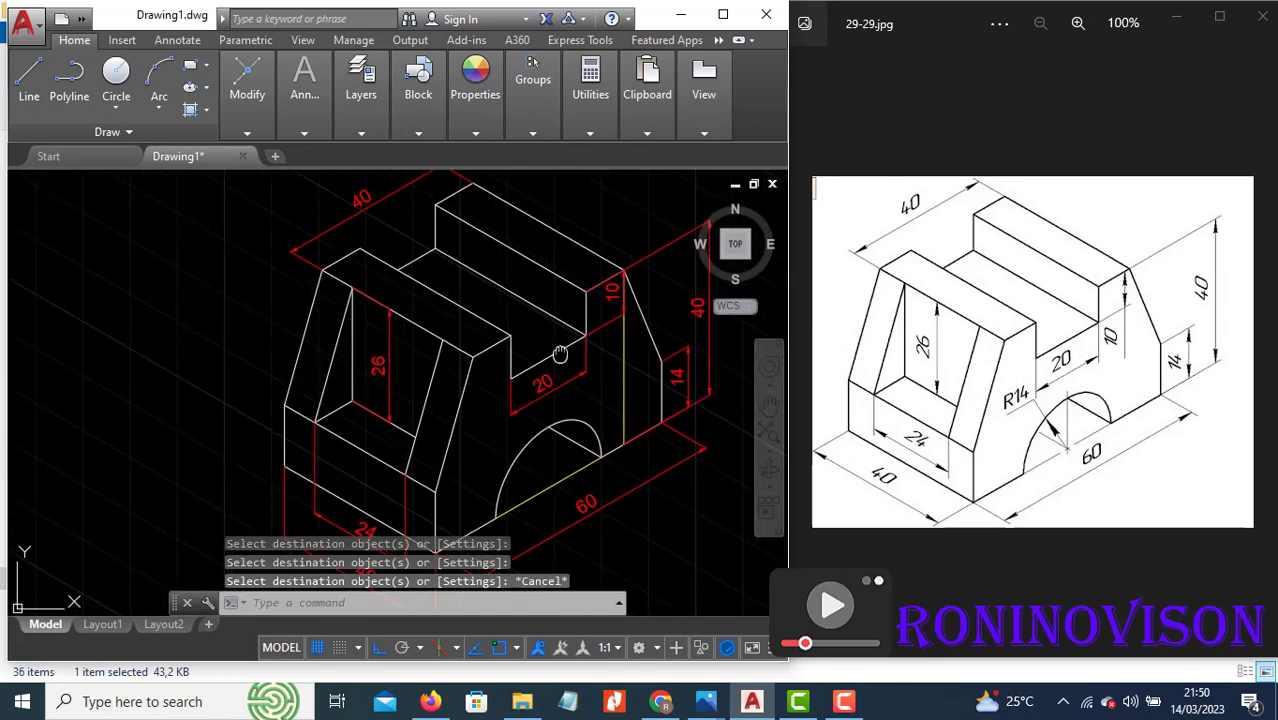
pyautogui.scroll(-2, 537, 343)
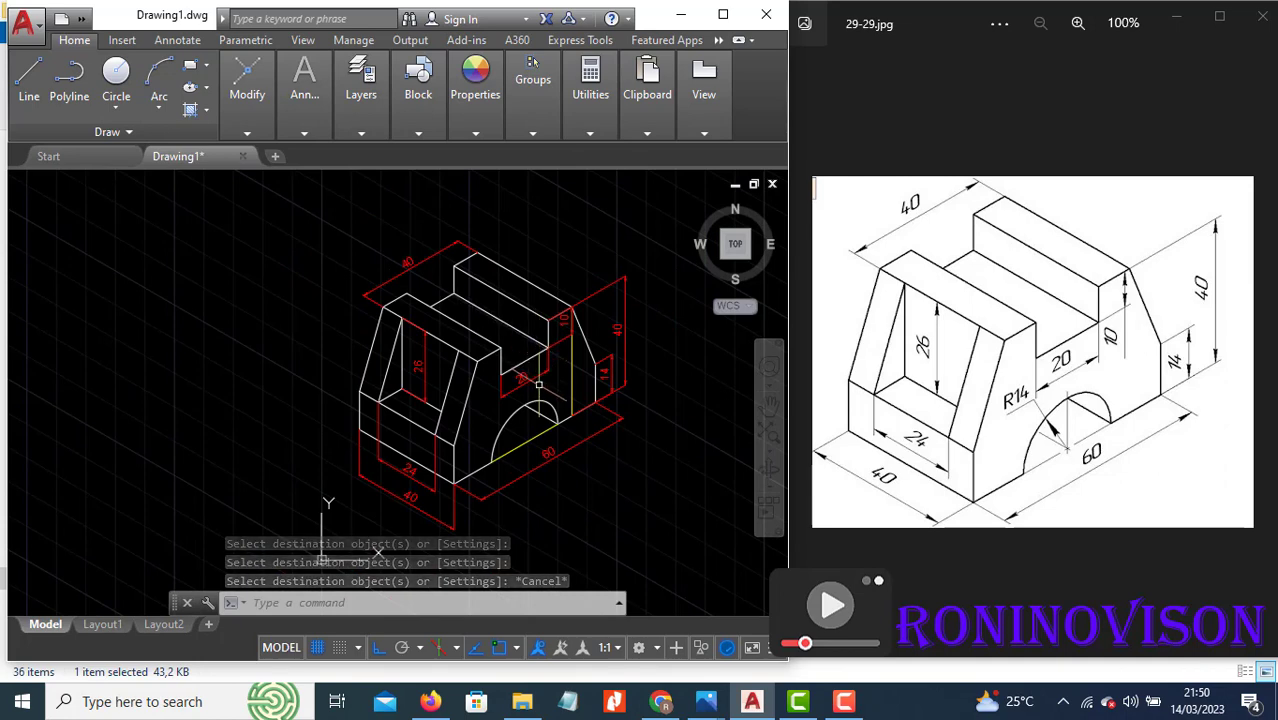
pyautogui.write('z')
pyautogui.press('Return')
pyautogui.press('Return')
pyautogui.moveTo(522, 408); pyautogui.dragTo(543, 294)
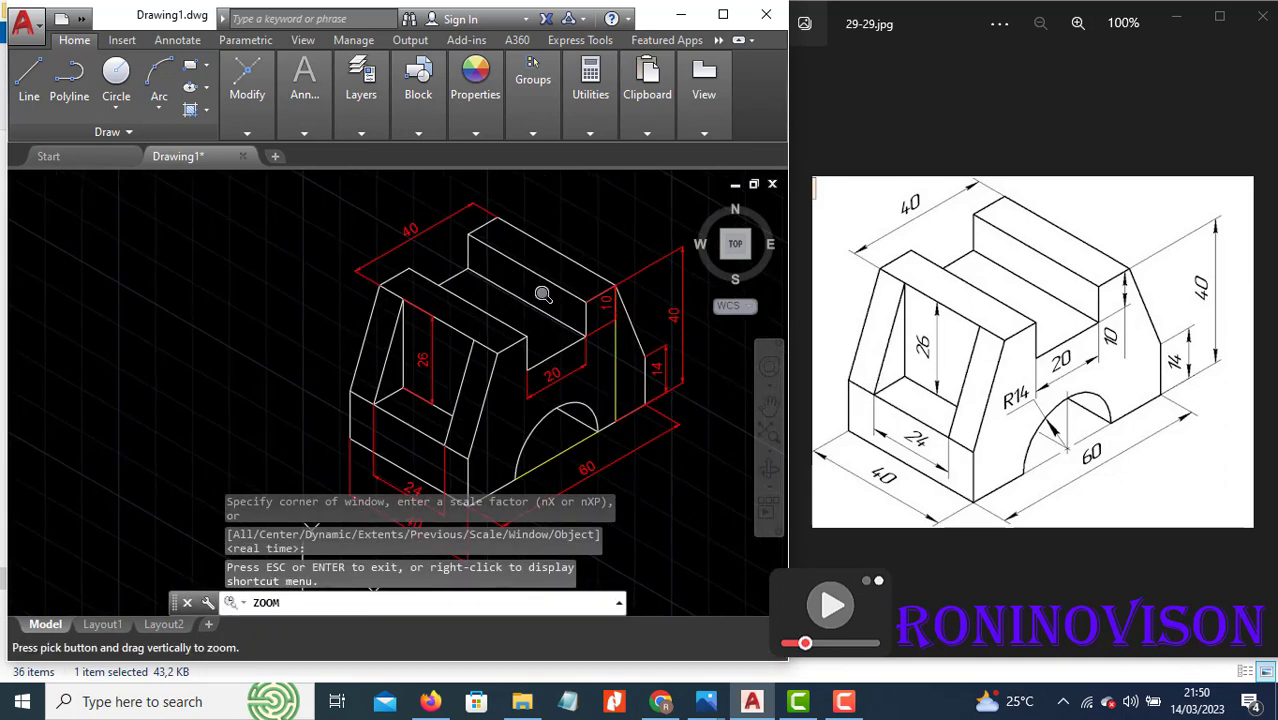
pyautogui.moveTo(552, 398); pyautogui.dragTo(562, 360)
pyautogui.moveTo(574, 368); pyautogui.dragTo(534, 377, button='middle')
pyautogui.press('Escape')
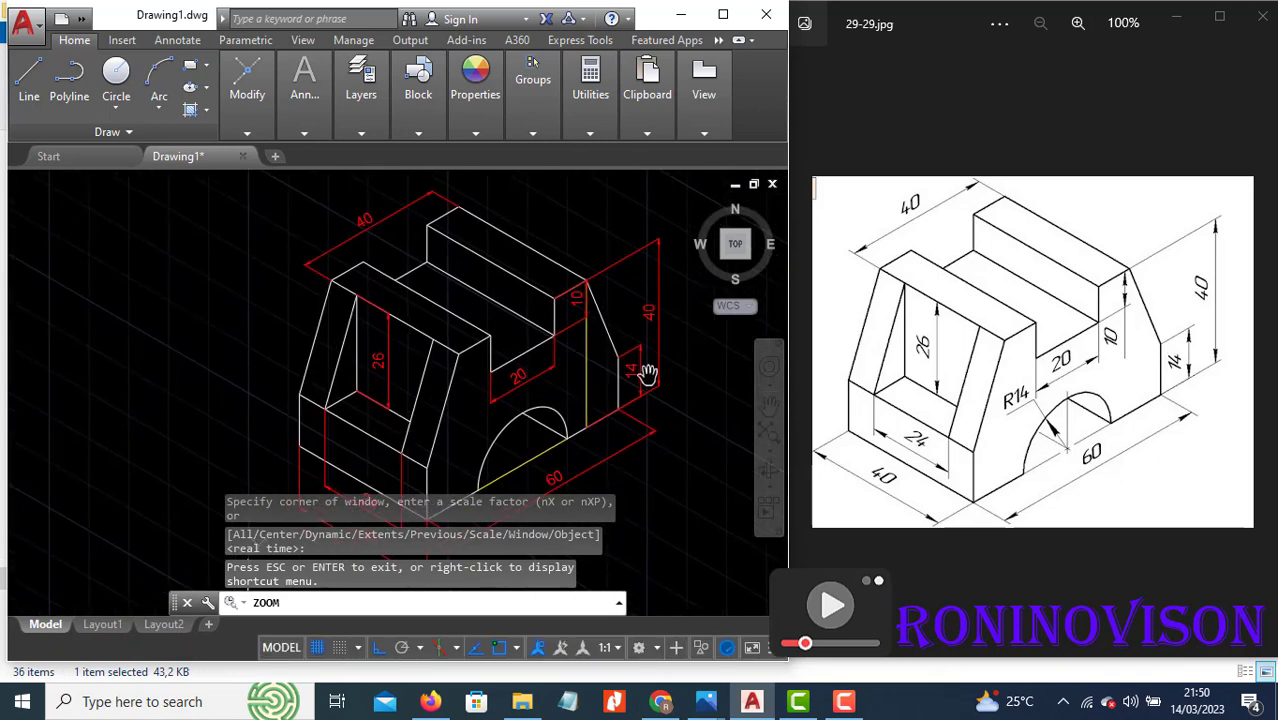
pyautogui.press('Escape')
pyautogui.press('Escape')
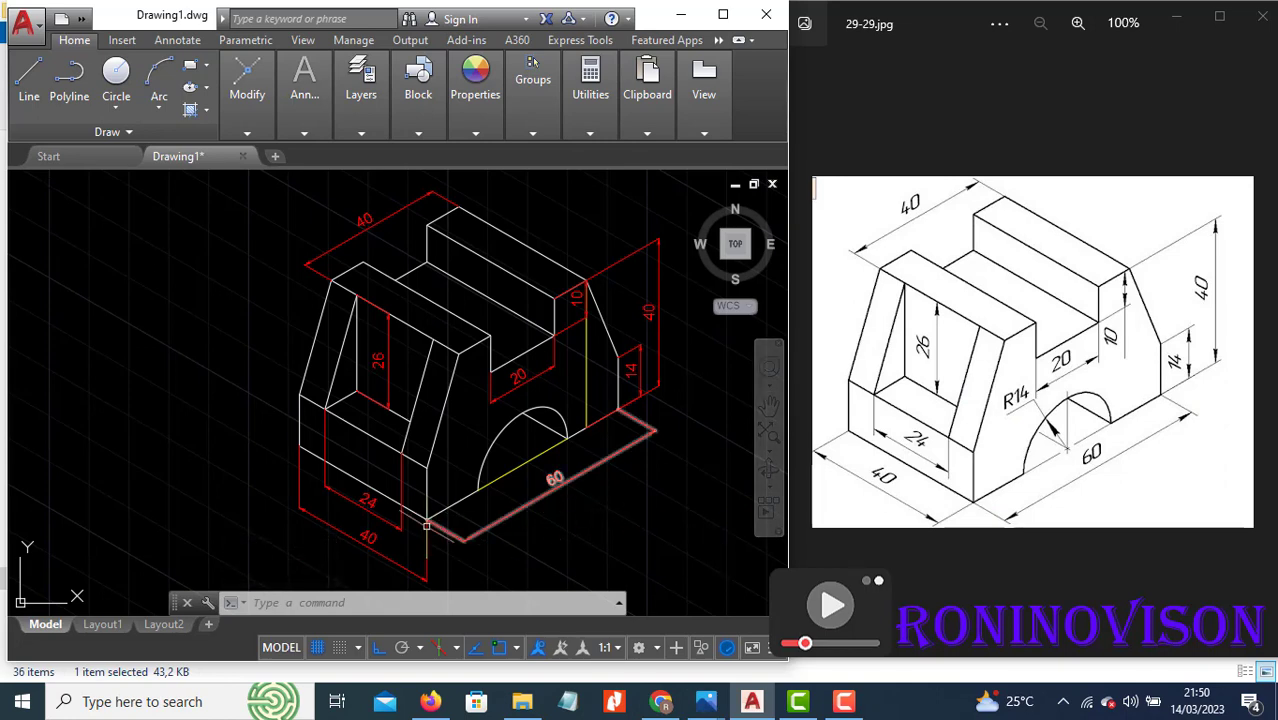
# Stretch the 24 recess width and 40 front width dimension lines straight up, closer to the block's front face
pyautogui.click(367, 501)
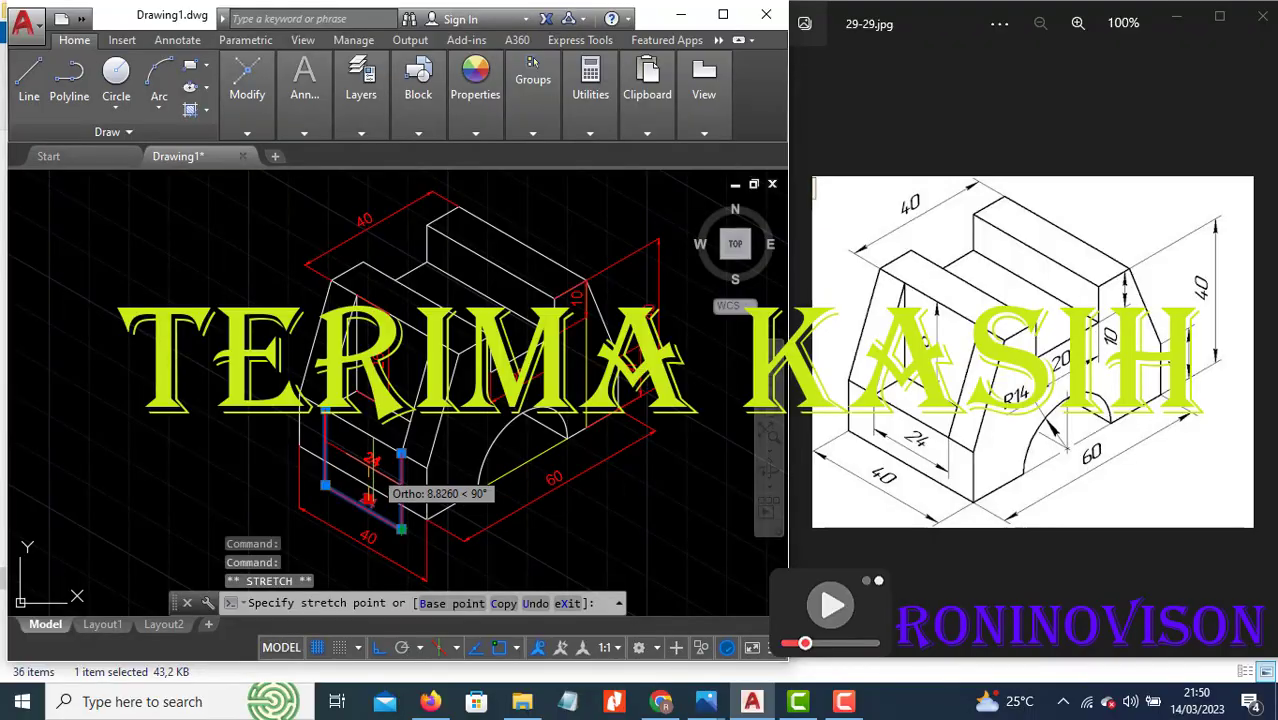
pyautogui.click(372, 462)
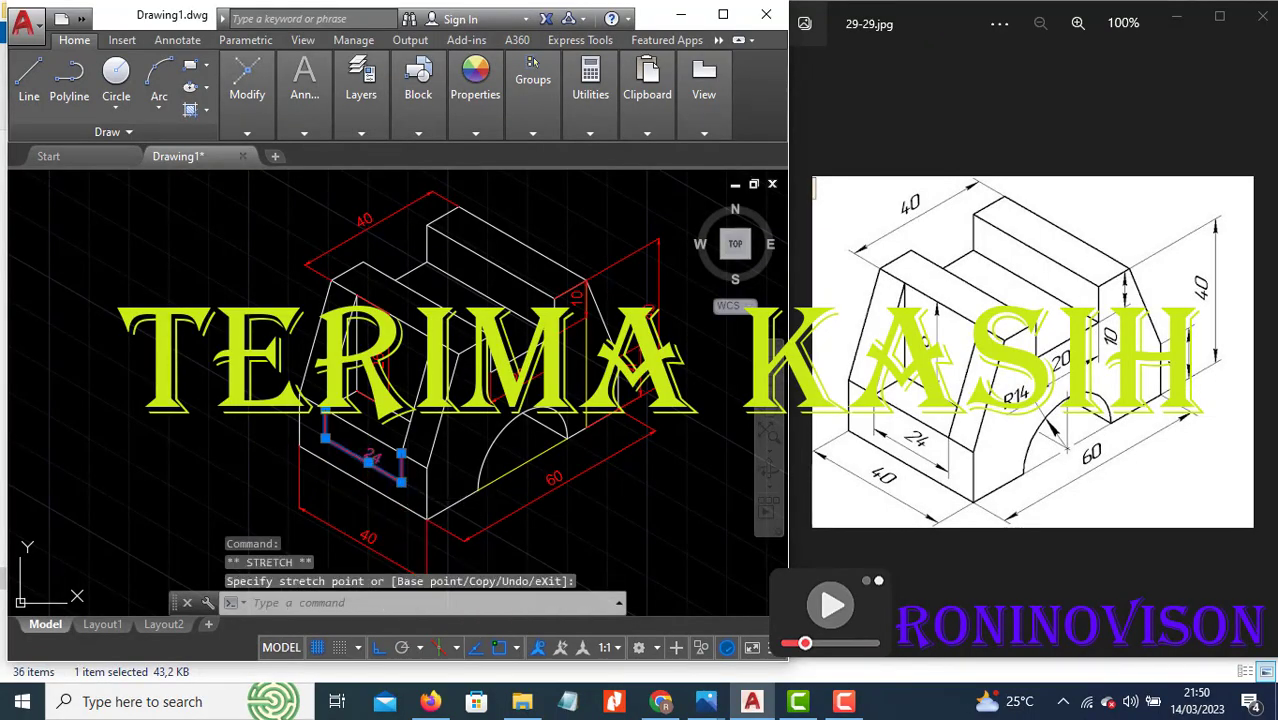
pyautogui.click(375, 535)
pyautogui.click(369, 537)
pyautogui.press('Escape')
pyautogui.press('Escape')
pyautogui.press('Escape')
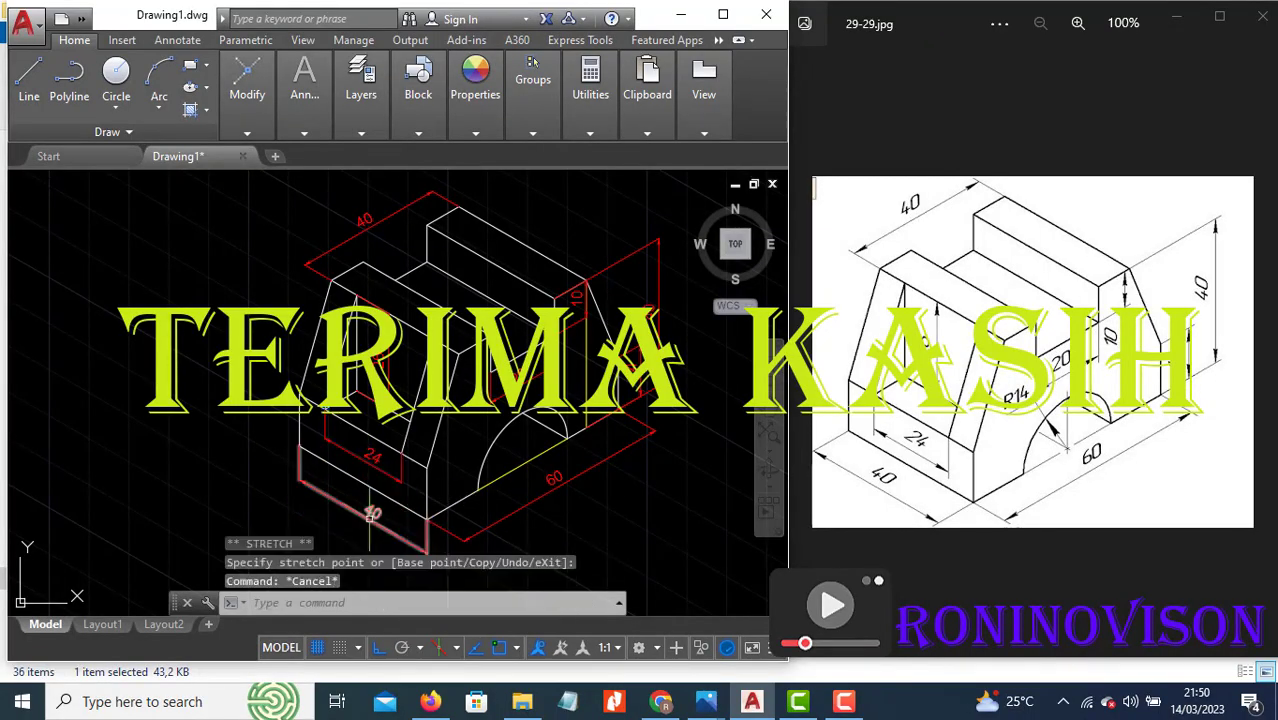